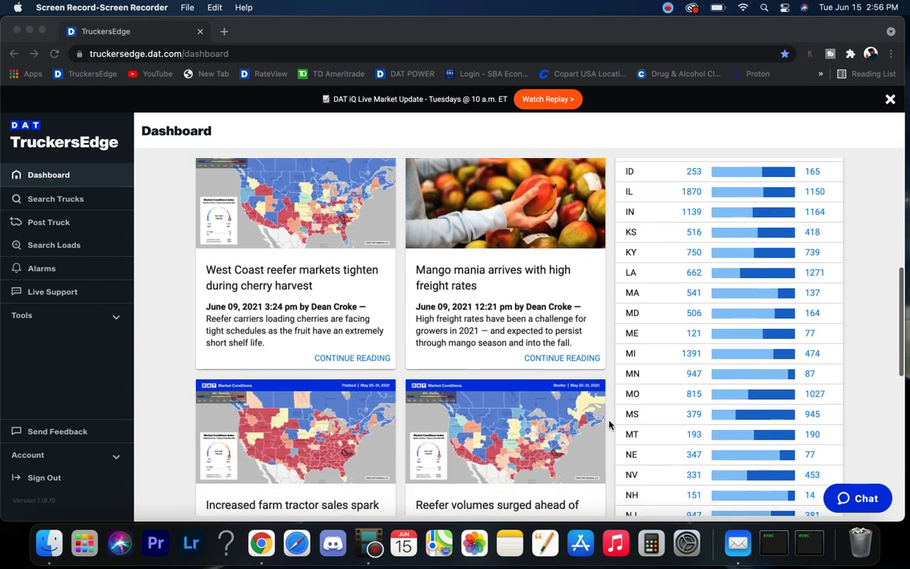
# - Review the dashboard's market news and the inbound and outbound van load counts for each state
pyautogui.scroll(-2, 609, 425)
pyautogui.scroll(-2, 609, 425)
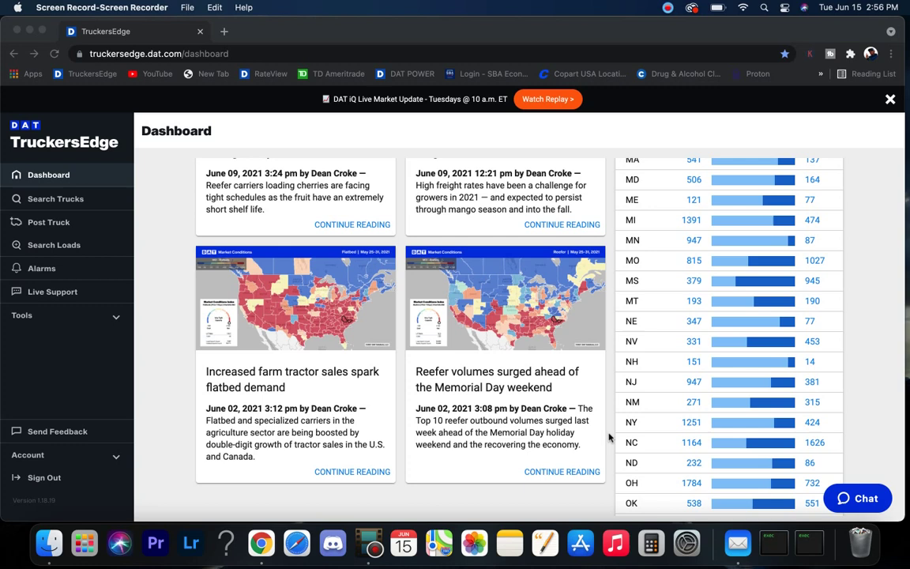
pyautogui.scroll(-2, 609, 436)
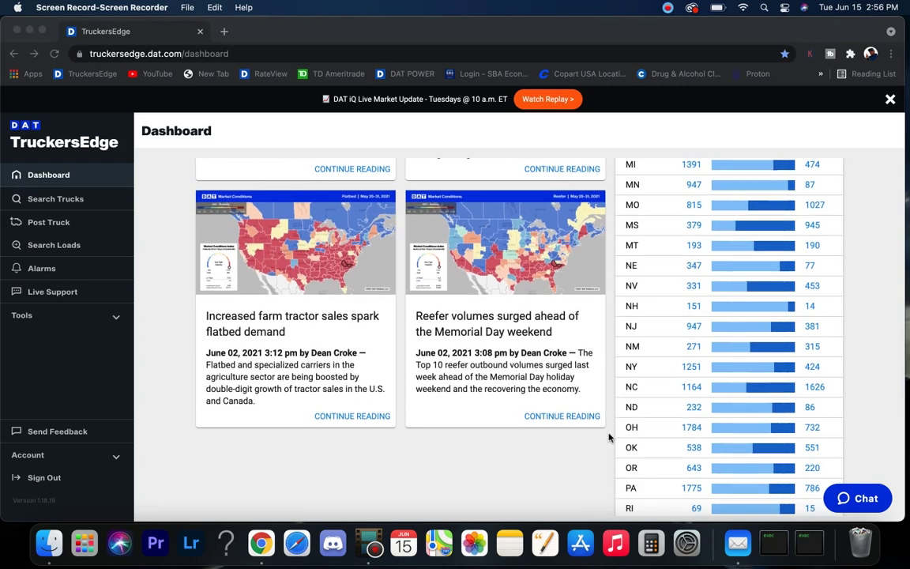
pyautogui.scroll(8, 610, 436)
pyautogui.scroll(7, 609, 436)
pyautogui.scroll(7, 609, 436)
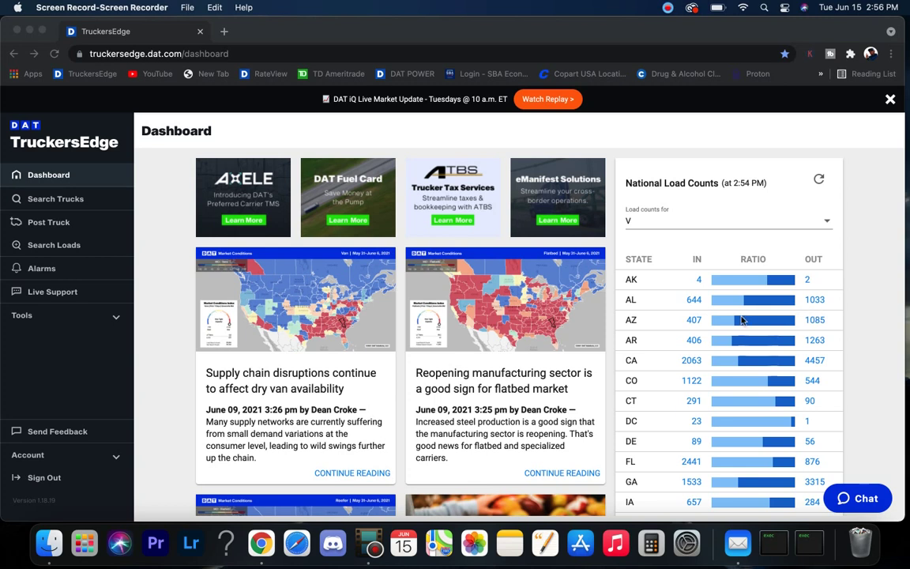
pyautogui.scroll(-2, 691, 347)
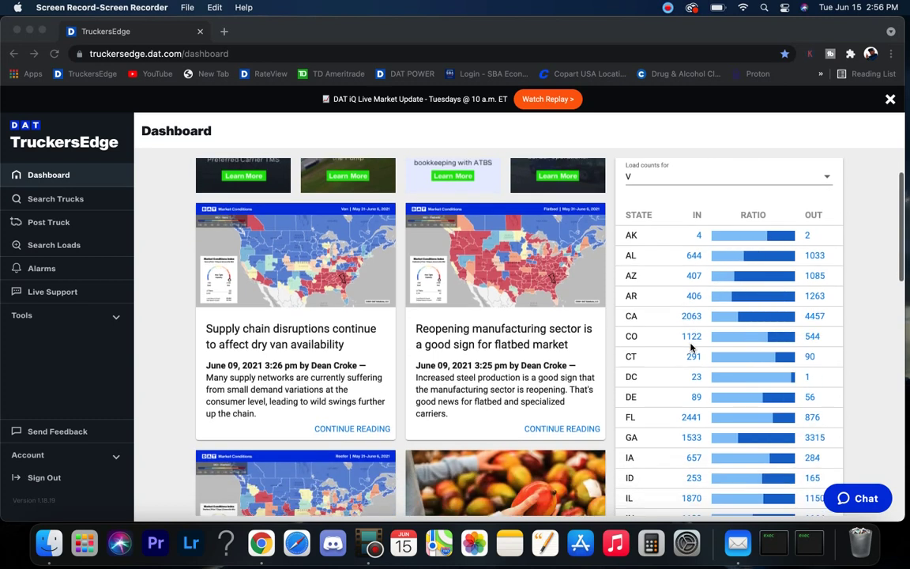
pyautogui.scroll(-5, 691, 347)
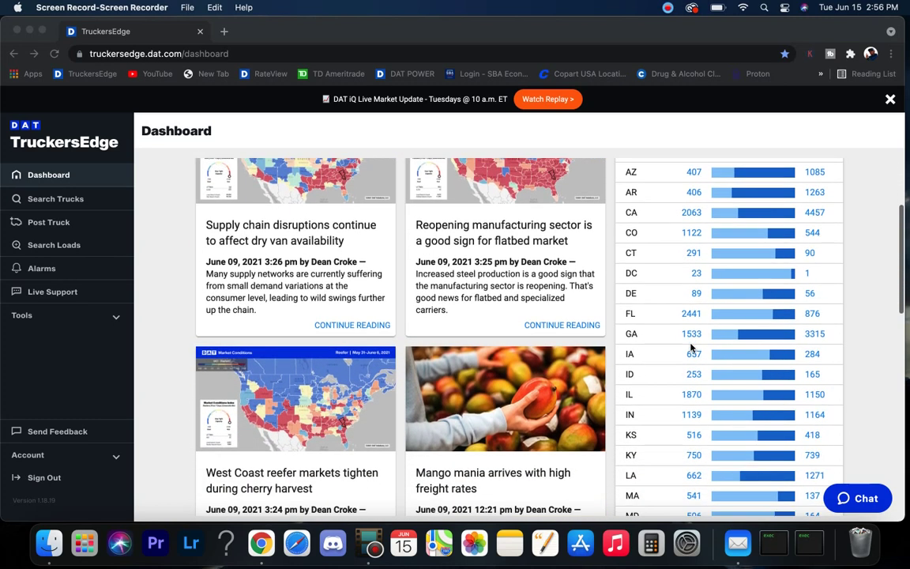
pyautogui.scroll(-6, 691, 348)
pyautogui.scroll(-6, 691, 348)
pyautogui.scroll(-7, 691, 347)
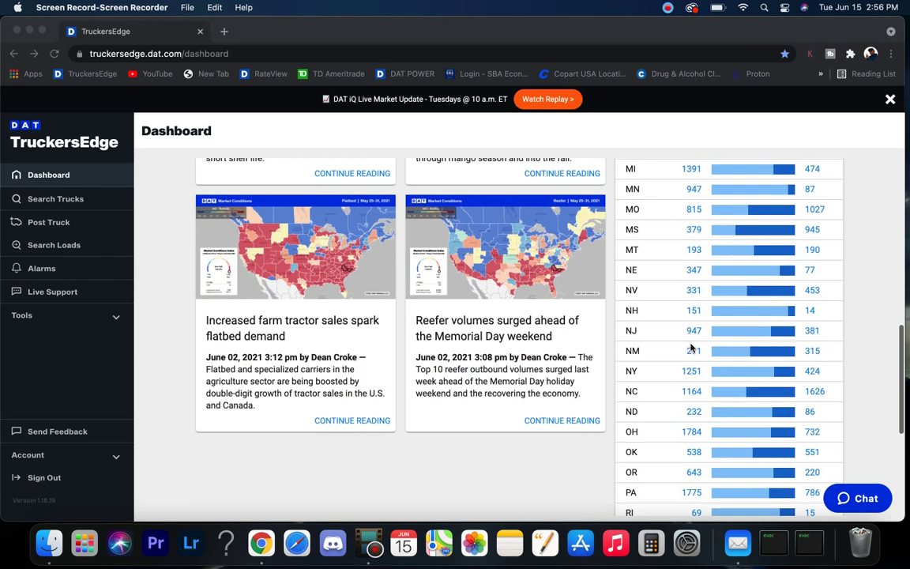
pyautogui.scroll(-8, 691, 347)
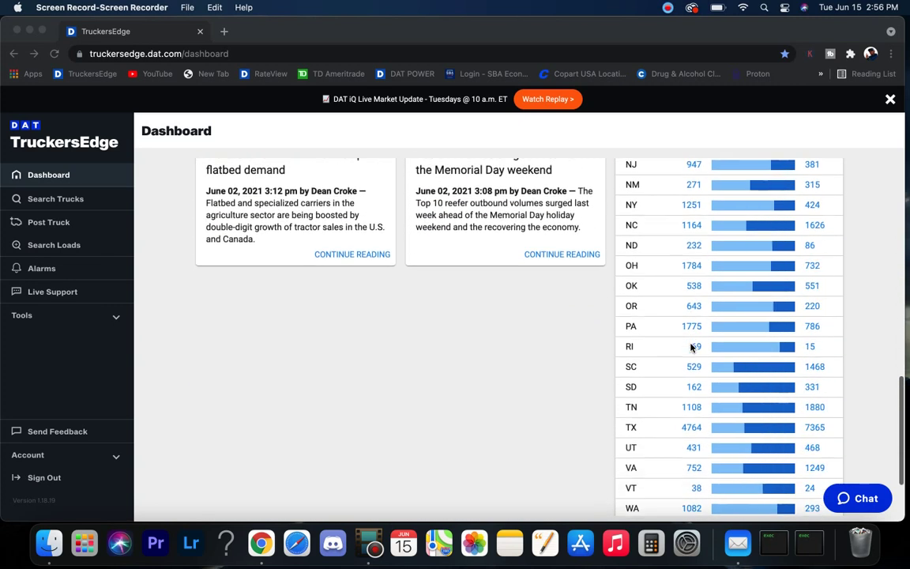
pyautogui.scroll(-5, 691, 348)
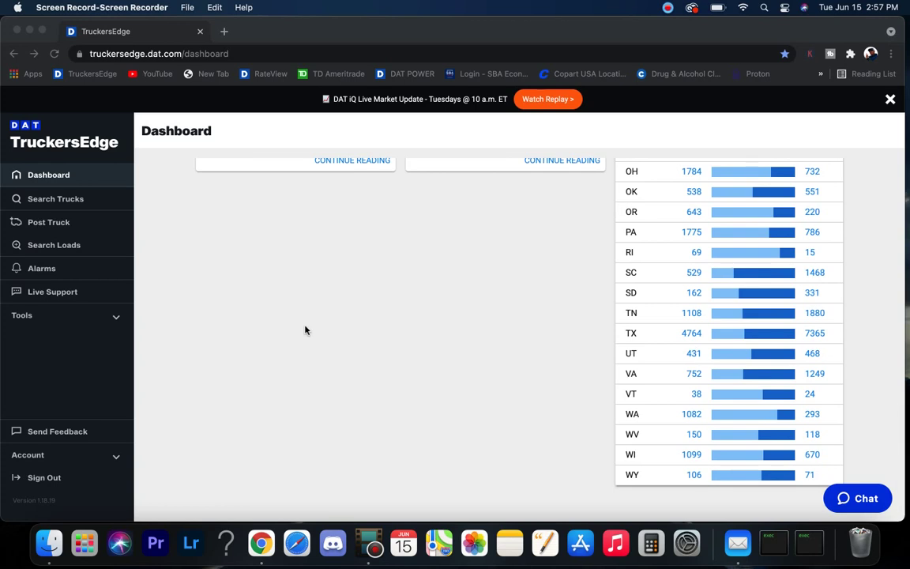
# - Open the load search form and change the origin to Los Angeles, CA
pyautogui.click(60, 246)
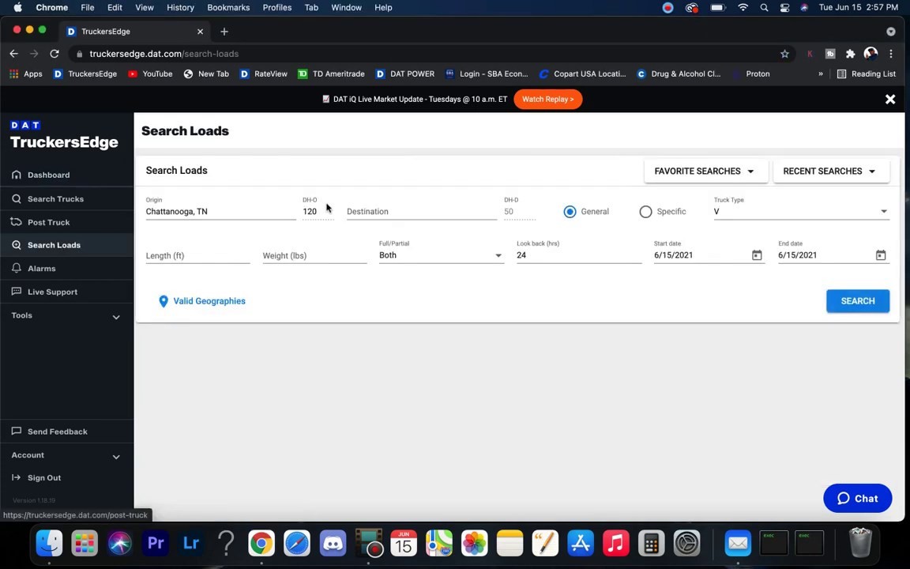
pyautogui.click(211, 209)
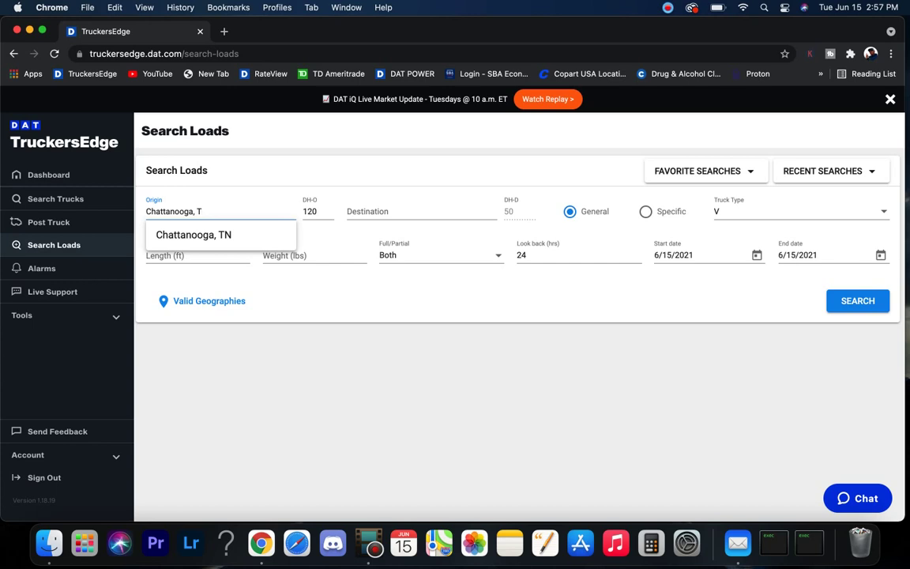
pyautogui.press('BackSpace')
pyautogui.press('BackSpace')
pyautogui.press('BackSpace')
pyautogui.press('BackSpace')
pyautogui.press('BackSpace')
pyautogui.press('BackSpace')
pyautogui.press('BackSpace')
pyautogui.press('BackSpace')
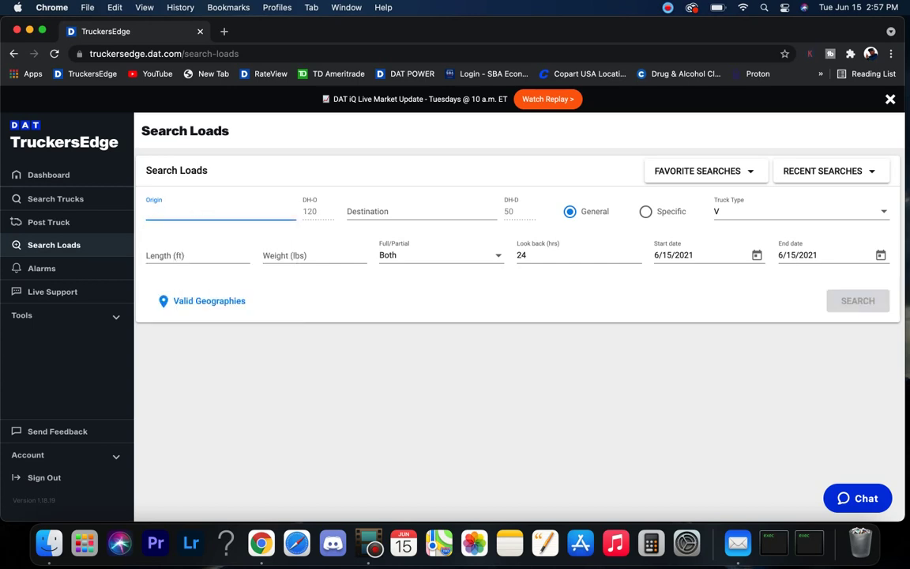
pyautogui.write('los an')
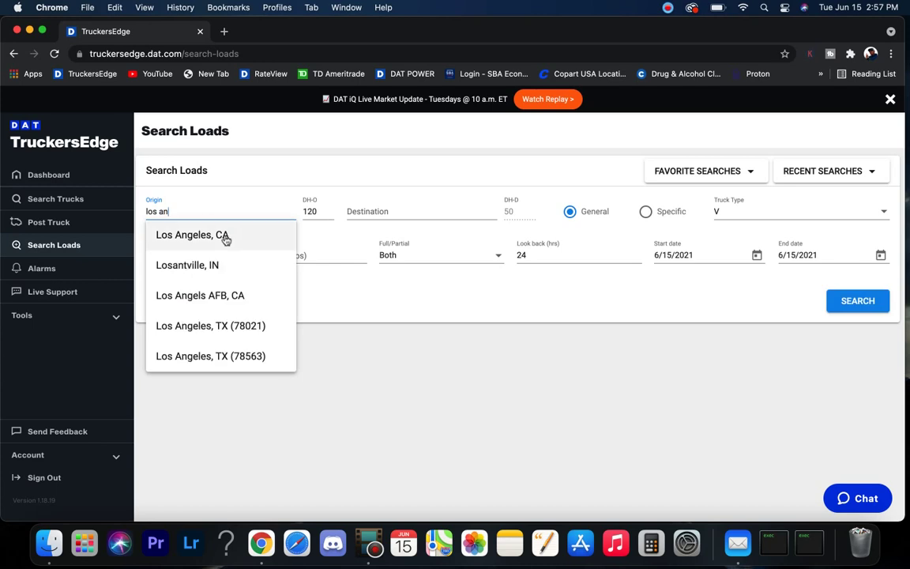
pyautogui.click(212, 236)
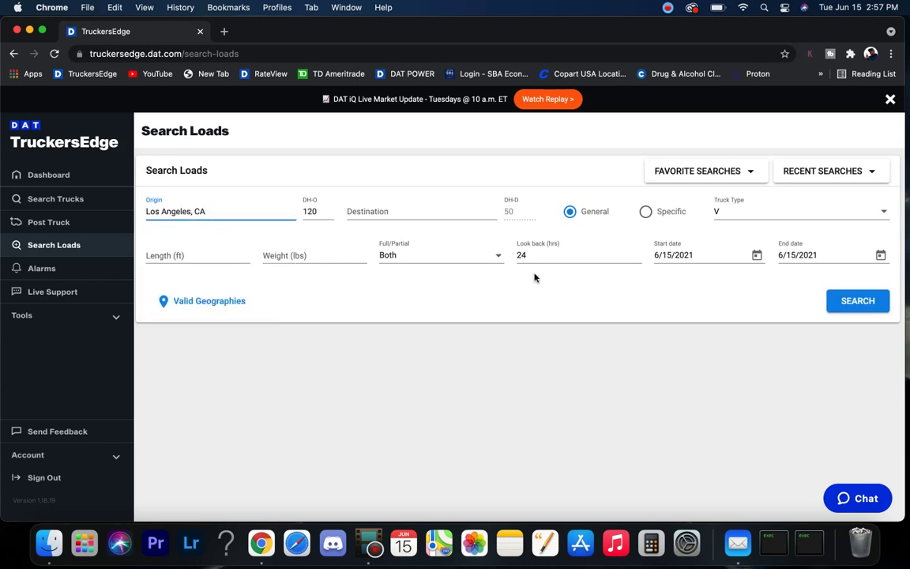
# - Set the search end date to 6/16/2021, run the load search and check the total number of results
pyautogui.click(880, 255)
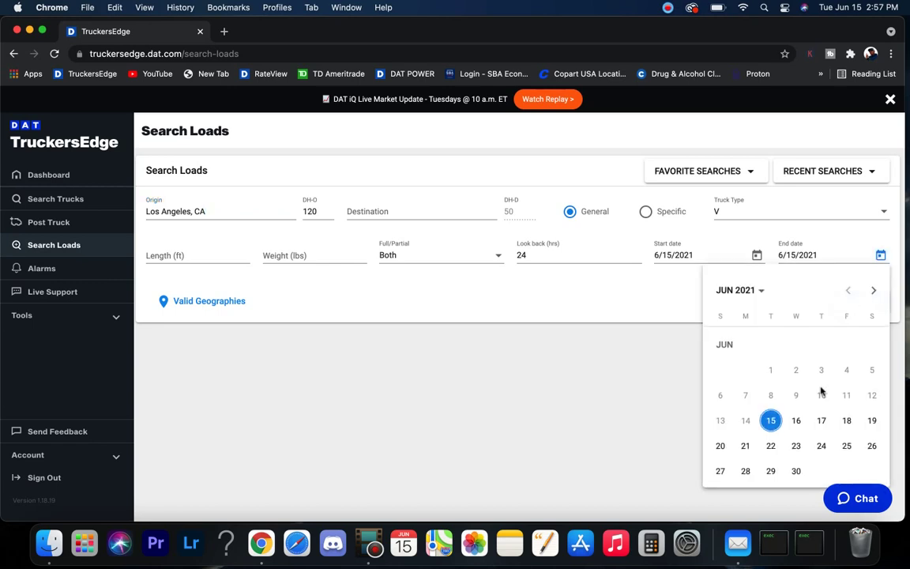
pyautogui.click(796, 420)
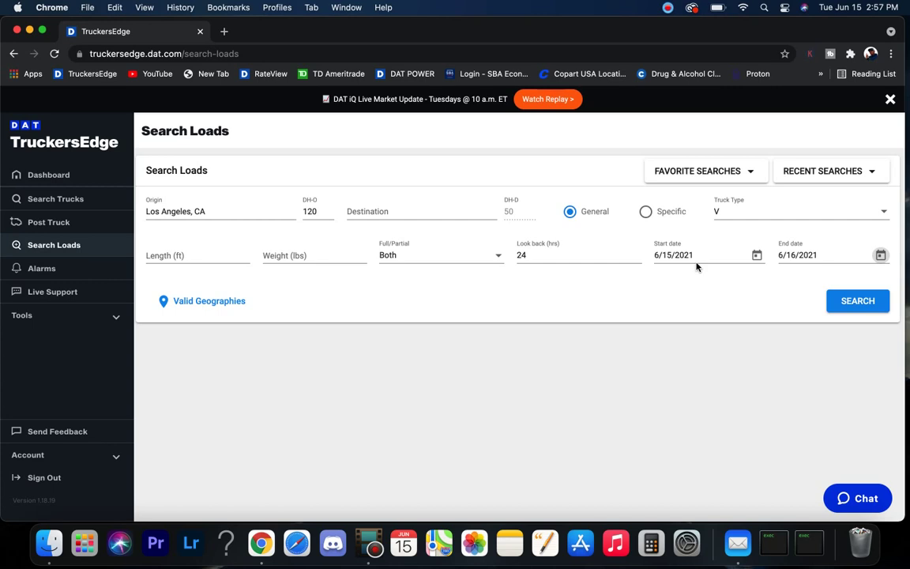
pyautogui.click(858, 301)
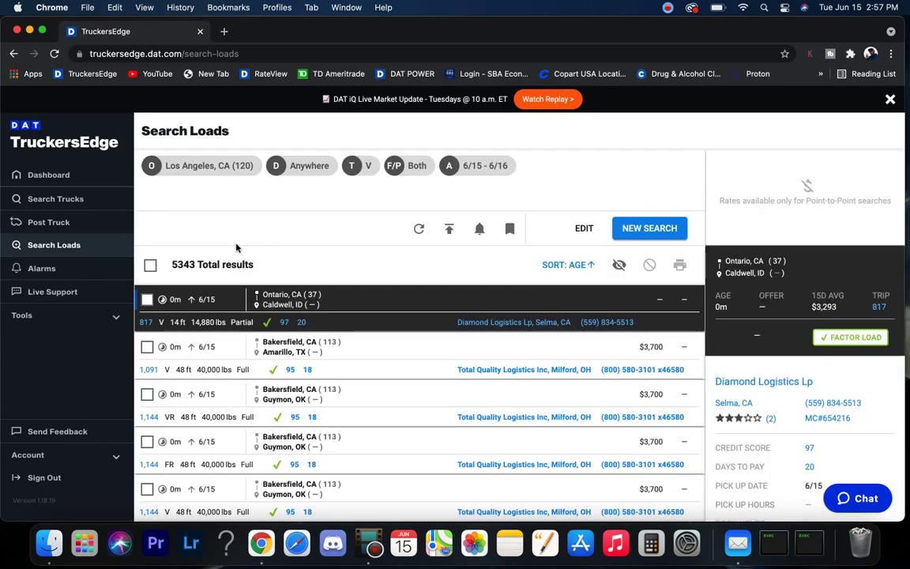
pyautogui.moveTo(173, 264); pyautogui.dragTo(201, 269)
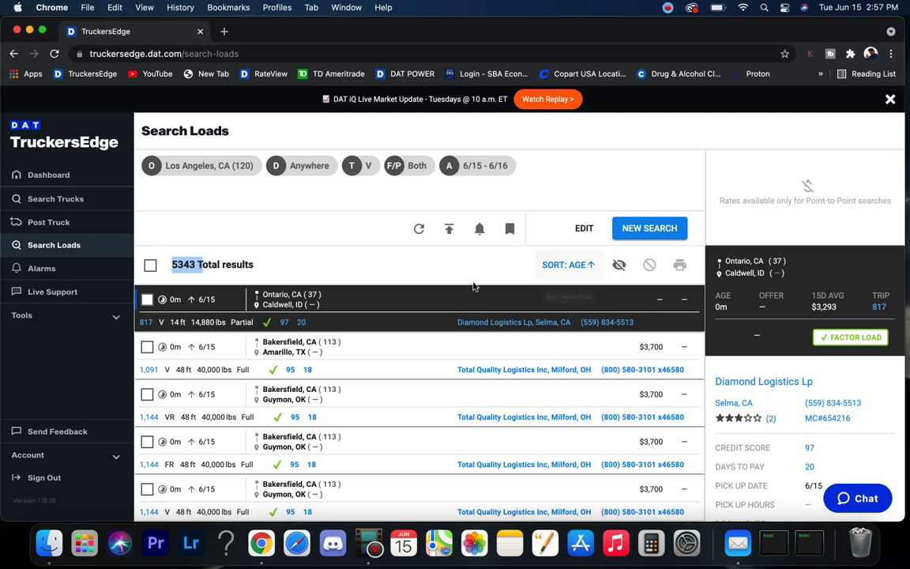
# - Sort the load results by Offer Rate with larger offers first
pyautogui.click(582, 270)
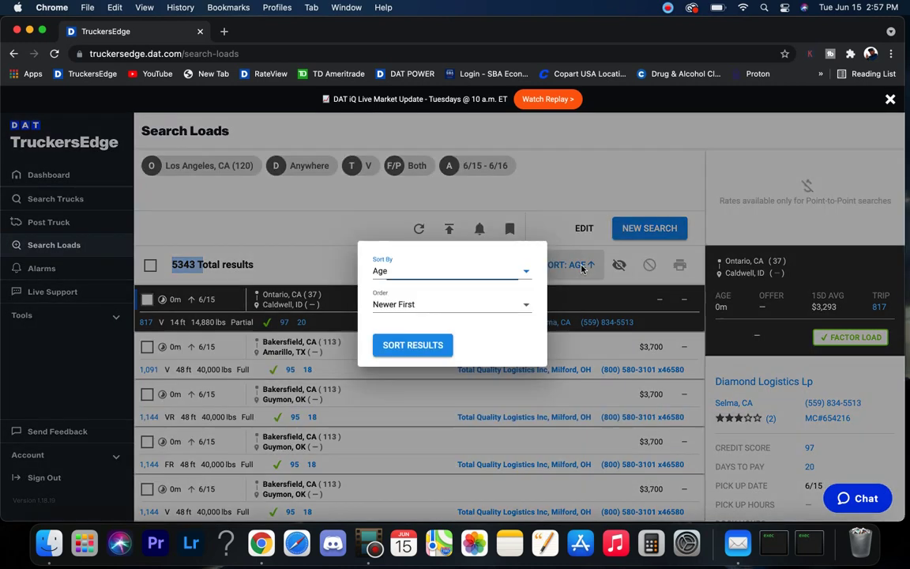
pyautogui.click(426, 267)
pyautogui.scroll(-6, 416, 330)
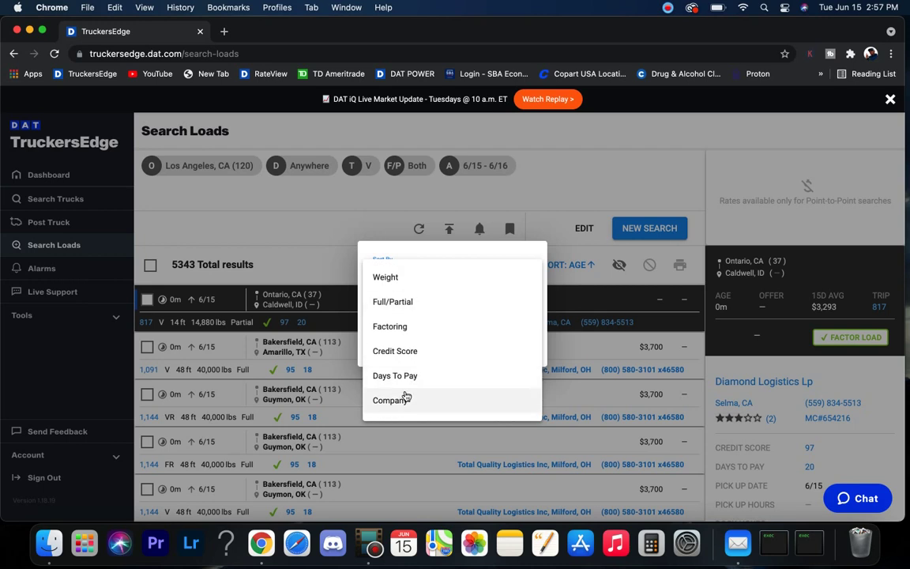
pyautogui.scroll(-3, 406, 395)
pyautogui.click(399, 385)
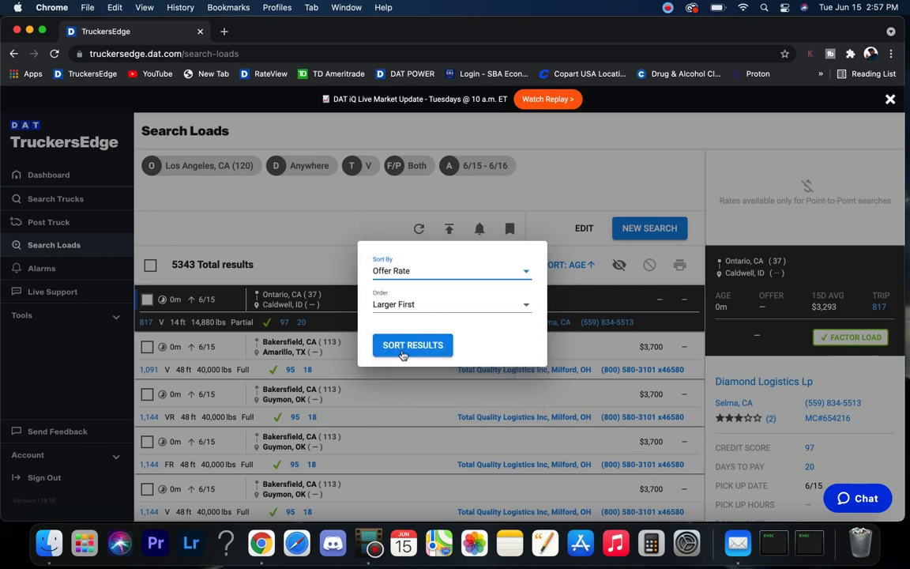
pyautogui.click(411, 346)
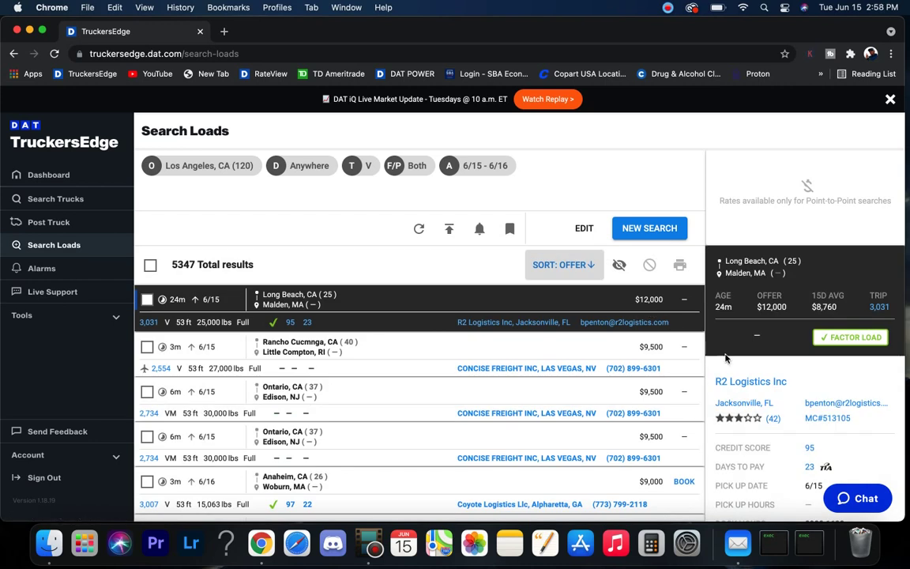
# - Examine the Long Beach, CA to Malden, MA load's 15-day average rate, broker details, commodity and comments
pyautogui.moveTo(812, 293); pyautogui.dragTo(846, 307)
pyautogui.moveTo(824, 314)
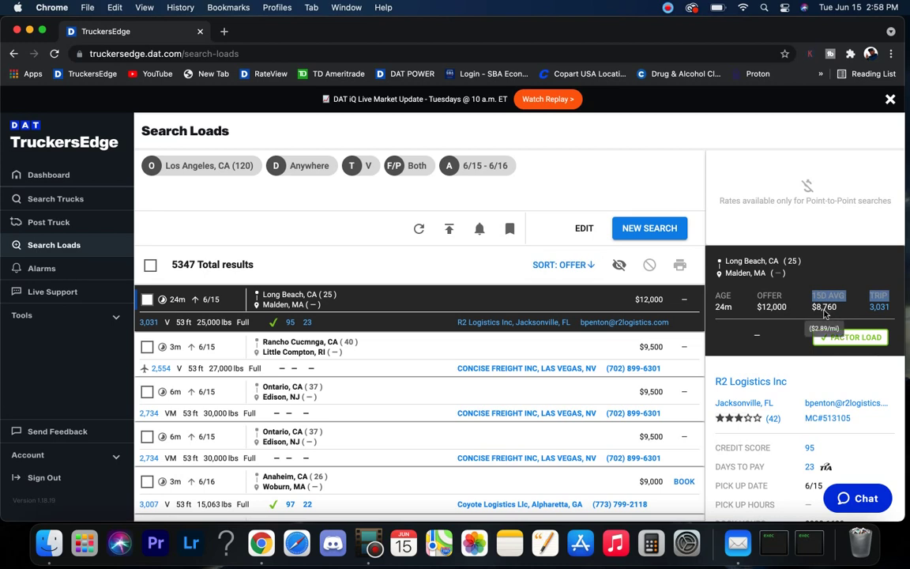
pyautogui.click(773, 314)
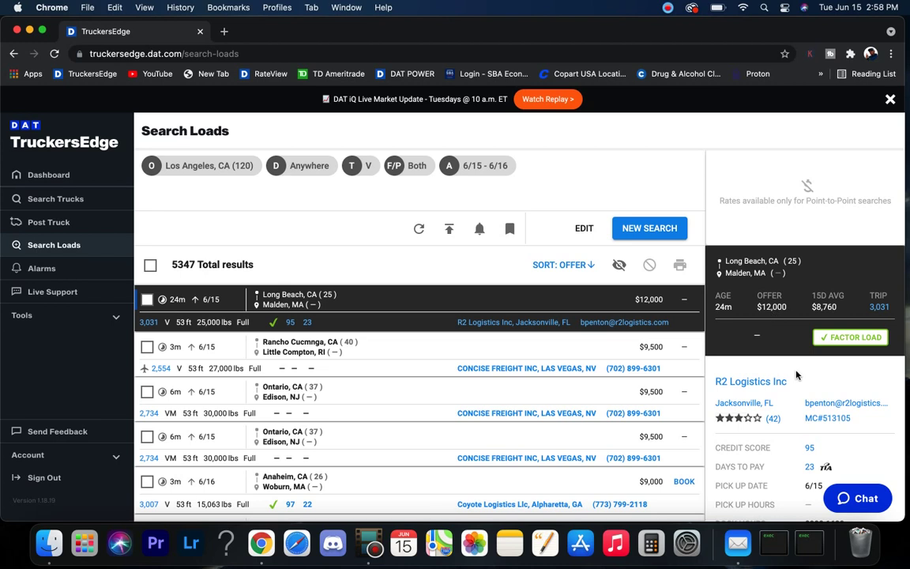
pyautogui.scroll(-2, 796, 374)
pyautogui.scroll(1, 742, 376)
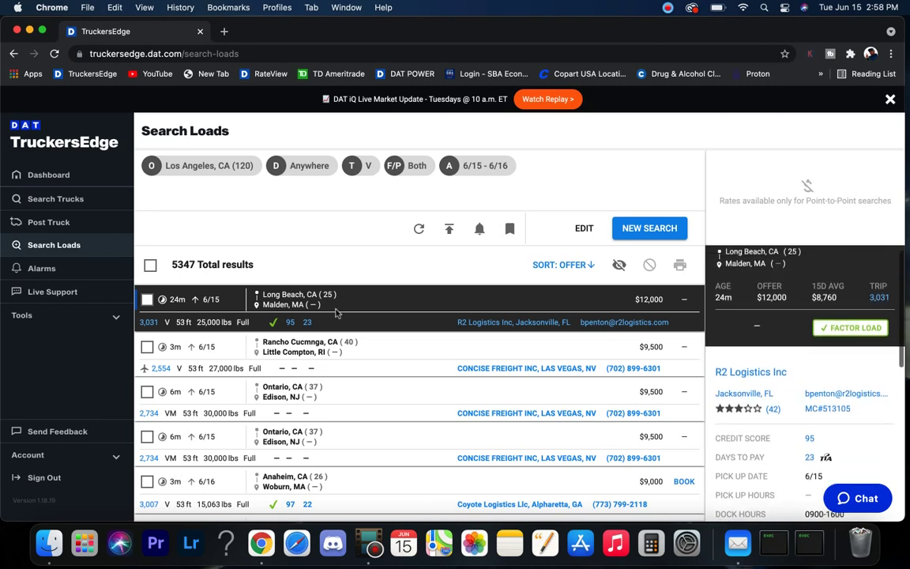
pyautogui.scroll(-3, 780, 363)
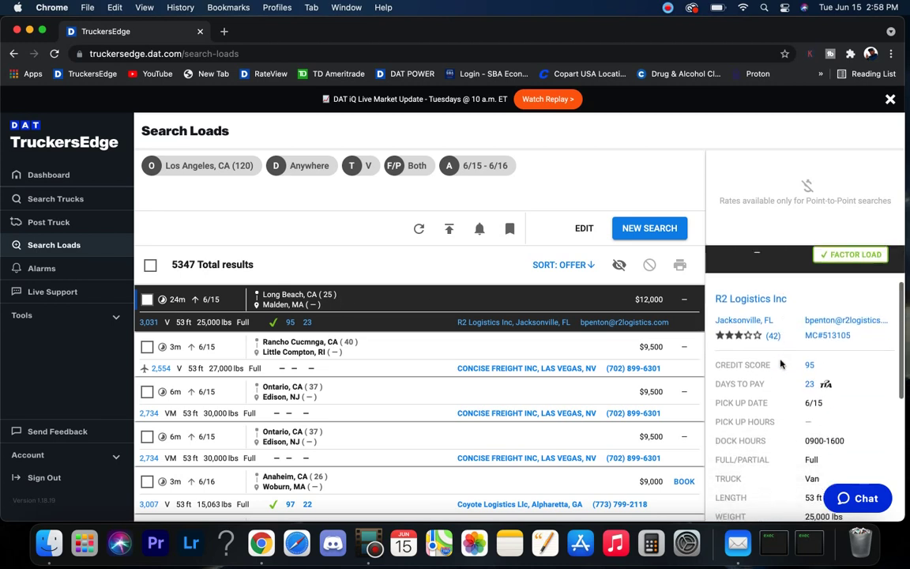
pyautogui.scroll(-2, 780, 363)
pyautogui.scroll(5, 780, 357)
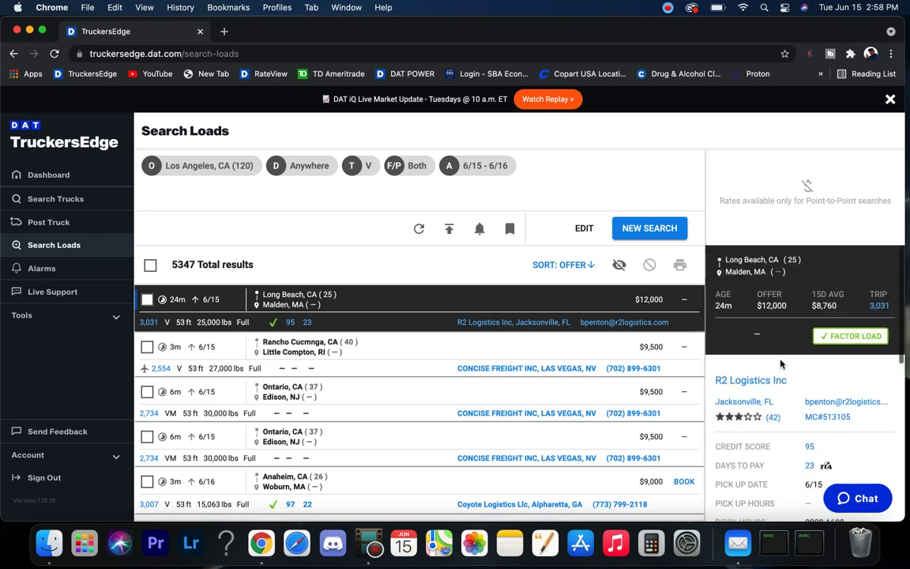
pyautogui.scroll(-6, 779, 353)
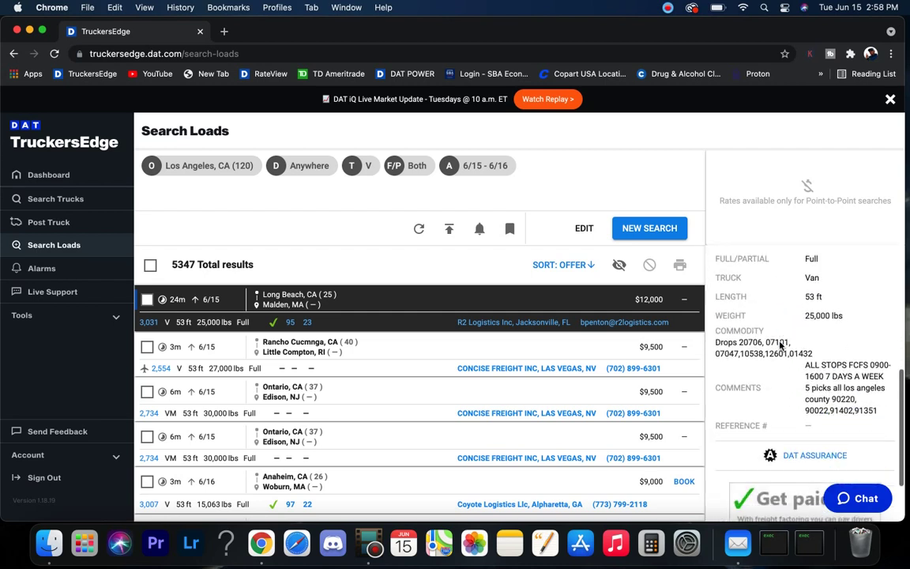
pyautogui.scroll(-1, 781, 341)
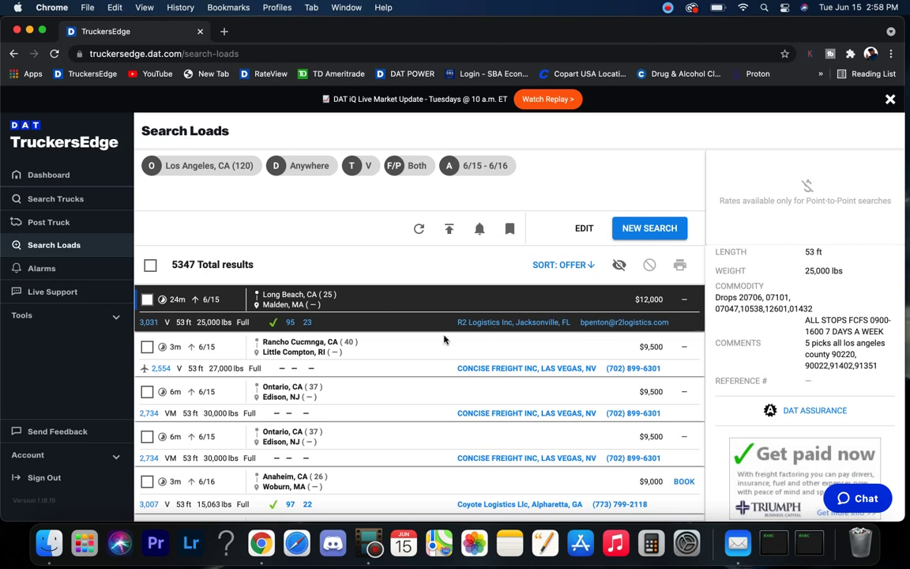
# - Open the Rancho Cucamonga, CA to Little Compton, RI load and examine its 15-day average rate, broker details and comments
pyautogui.click(412, 351)
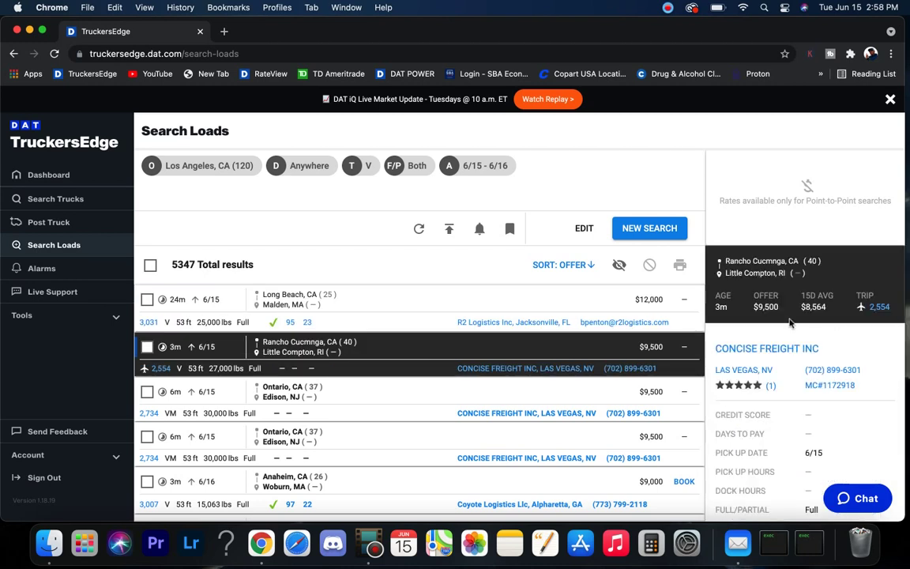
pyautogui.scroll(-2, 790, 322)
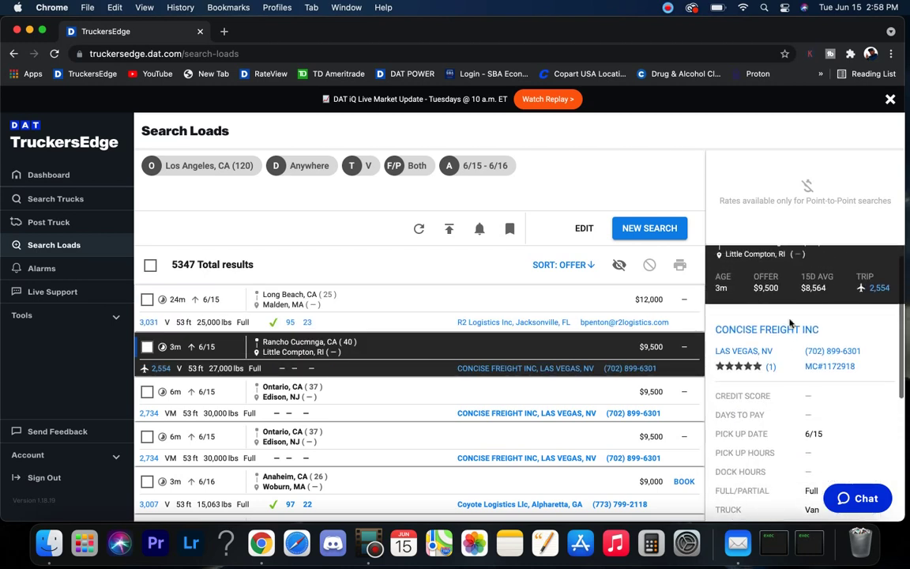
pyautogui.moveTo(815, 295)
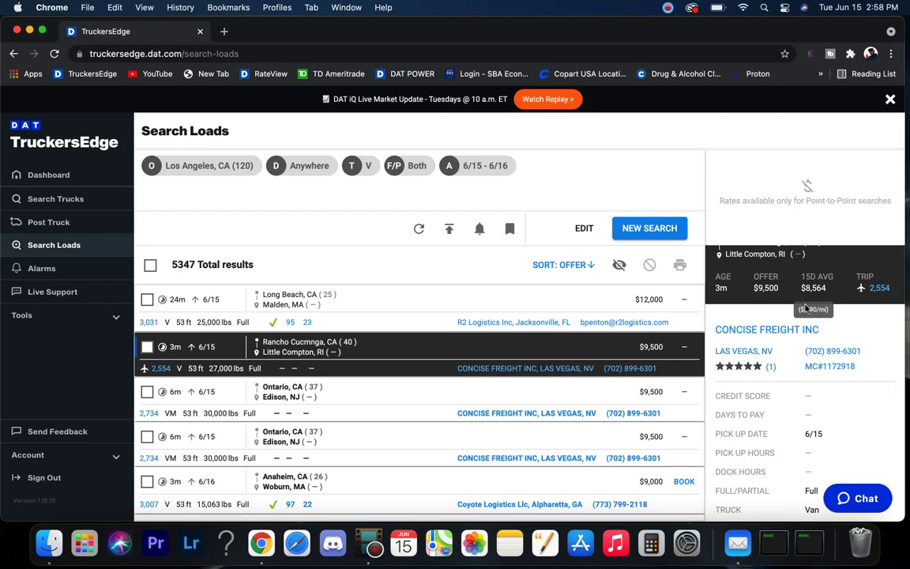
pyautogui.scroll(-2, 802, 348)
pyautogui.scroll(2, 804, 285)
pyautogui.moveTo(806, 277); pyautogui.dragTo(833, 278)
pyautogui.click(836, 298)
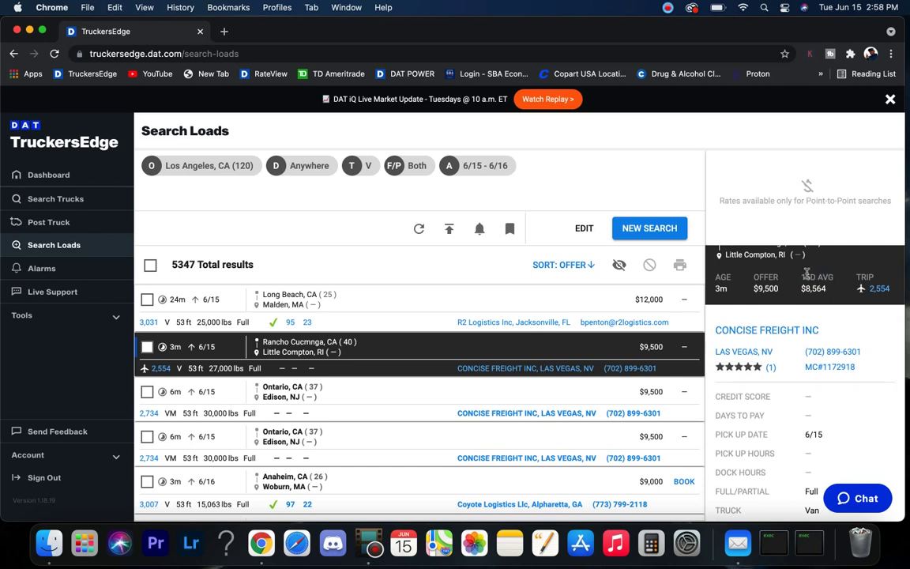
pyautogui.moveTo(802, 277); pyautogui.dragTo(835, 292)
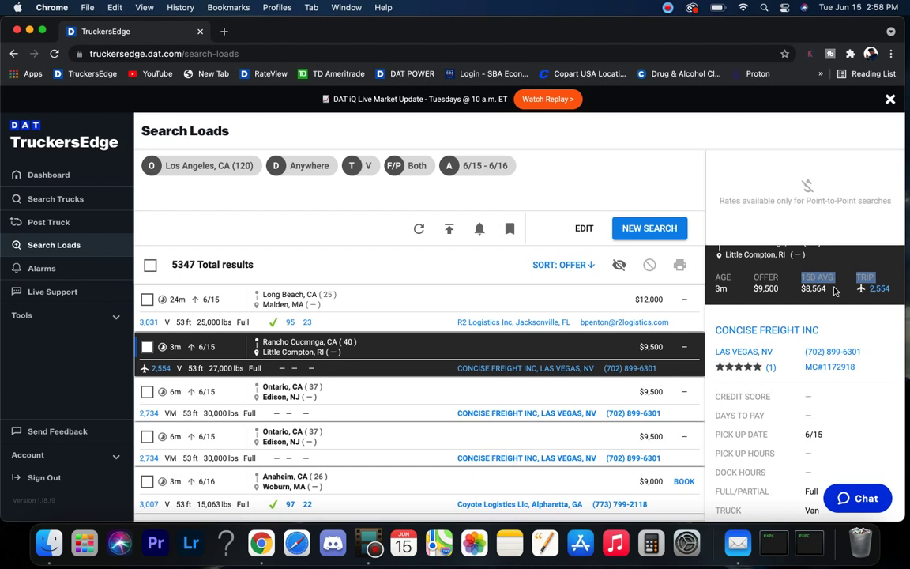
pyautogui.scroll(-1, 782, 309)
pyautogui.scroll(-3, 782, 310)
pyautogui.scroll(-10, 783, 309)
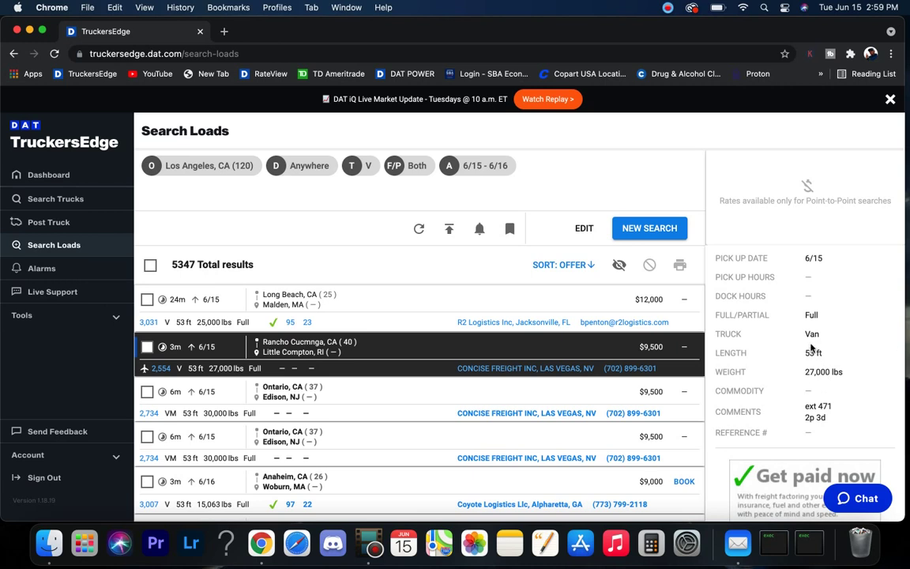
pyautogui.scroll(5, 811, 347)
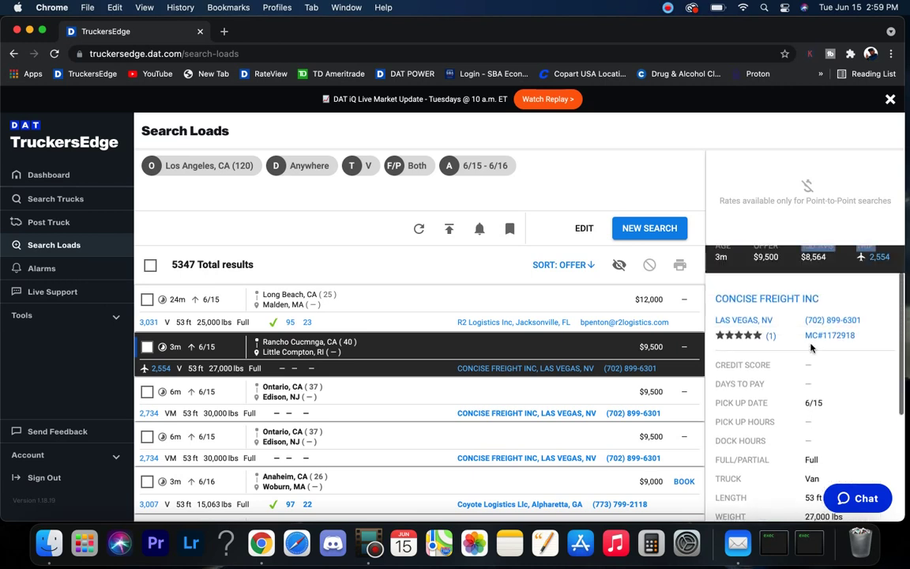
# - Run a new van load search with Tracy, CA as the origin and an origin deadhead of 200
pyautogui.scroll(1, 812, 348)
pyautogui.scroll(-5, 452, 365)
pyautogui.scroll(-5, 452, 365)
pyautogui.scroll(-3, 451, 366)
pyautogui.click(630, 227)
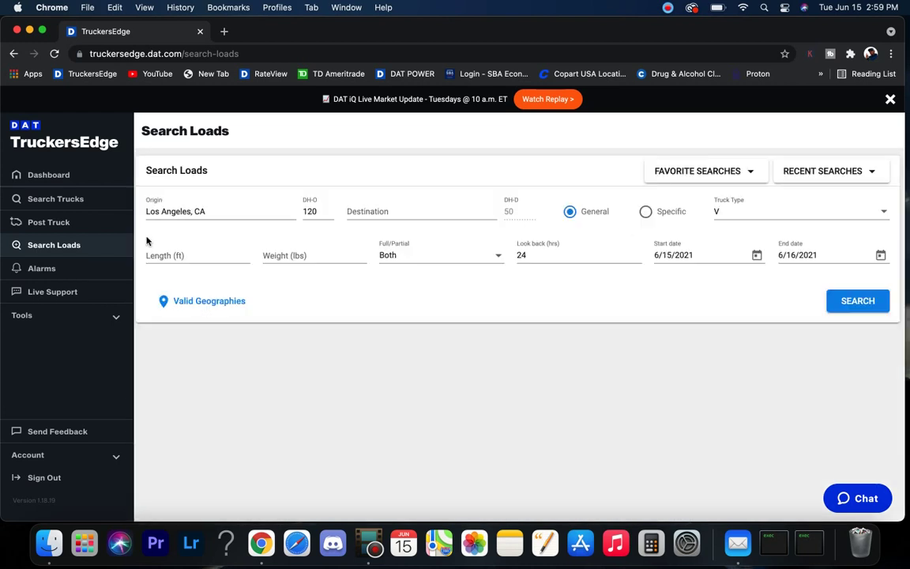
pyautogui.click(217, 213)
pyautogui.press('super+a')
pyautogui.press('BackSpace')
pyautogui.write('tr')
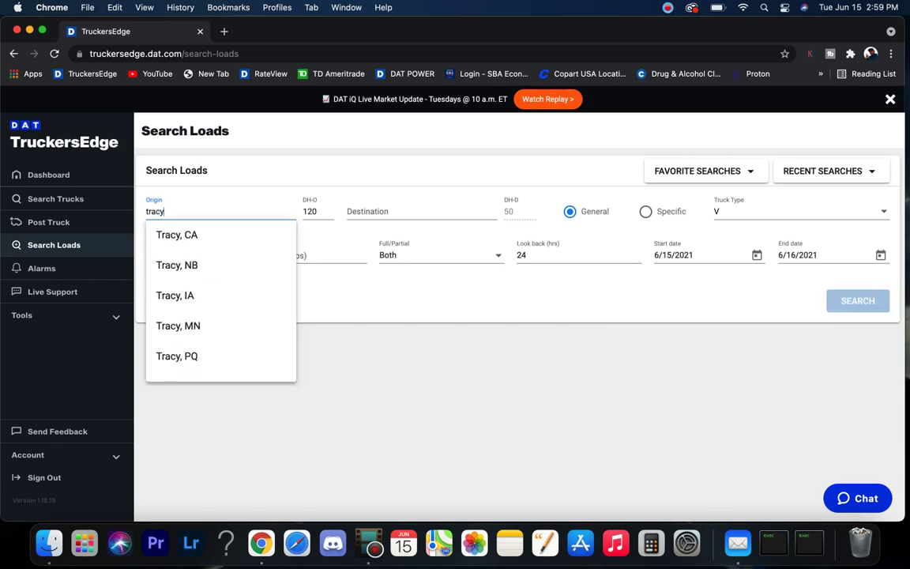
pyautogui.click(181, 230)
pyautogui.click(321, 211)
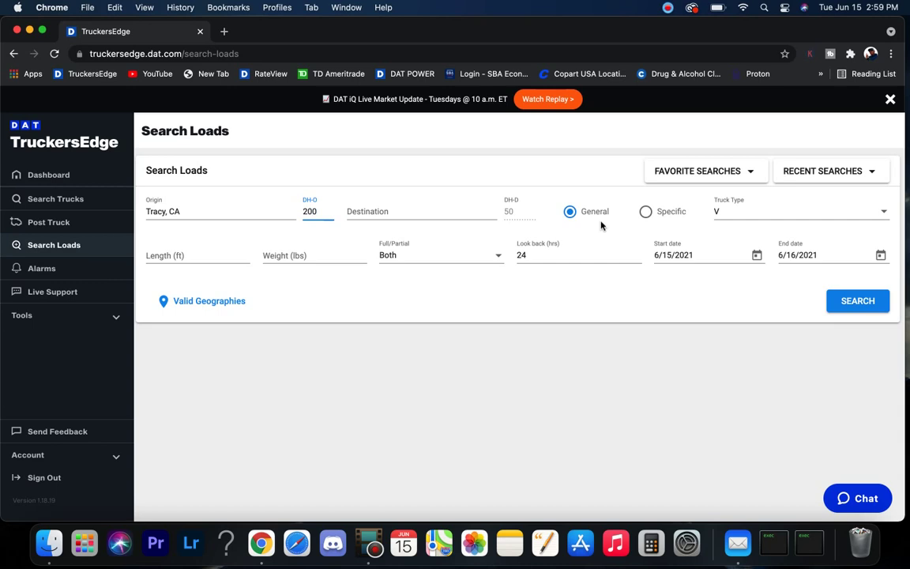
pyautogui.click(831, 294)
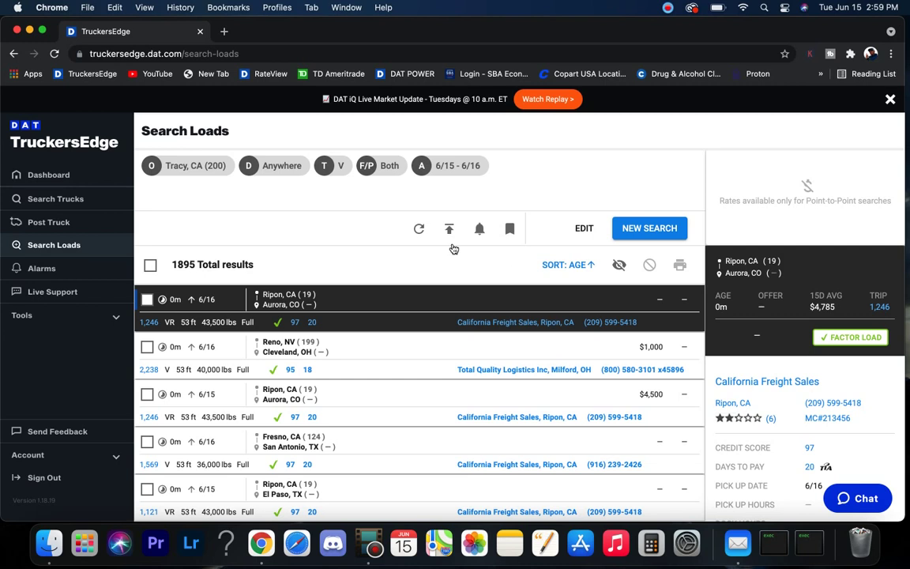
# - Sort the Tracy, CA loads by Offer Rate with larger first and review the top offers
pyautogui.click(558, 267)
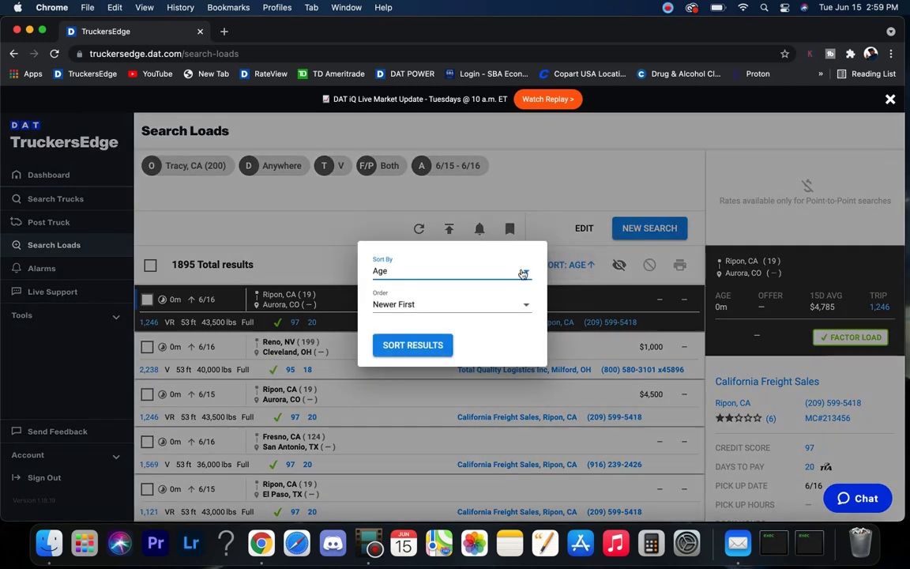
pyautogui.click(453, 276)
pyautogui.scroll(-5, 410, 337)
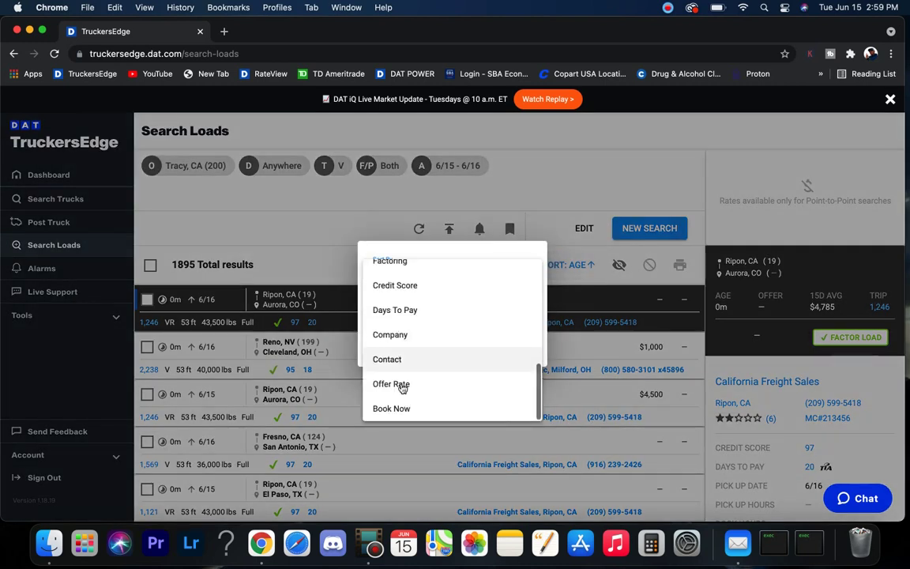
pyautogui.click(401, 383)
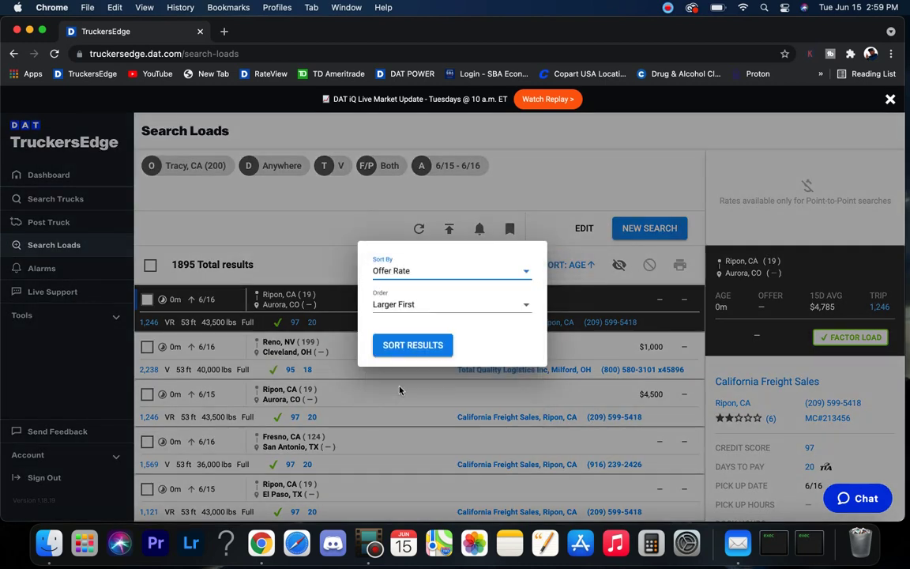
pyautogui.click(412, 347)
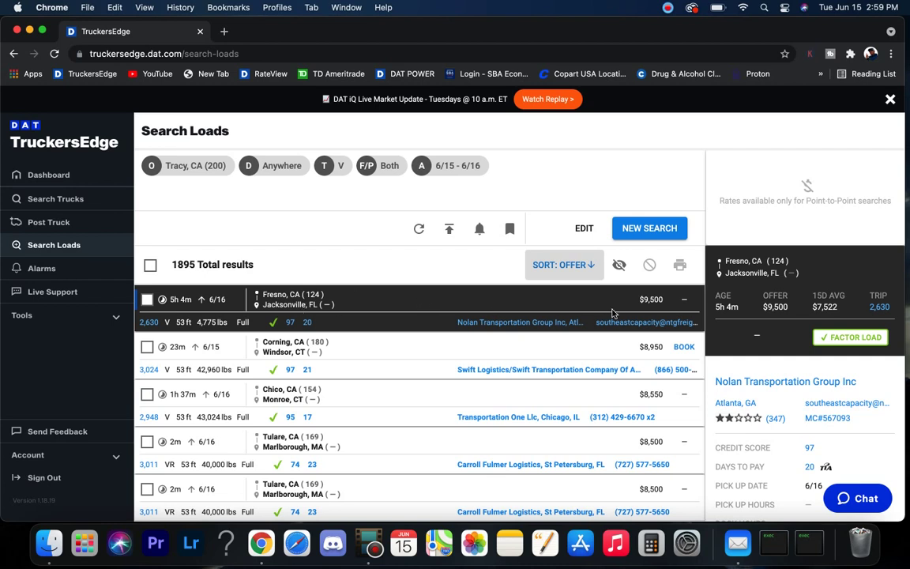
pyautogui.moveTo(639, 300); pyautogui.dragTo(666, 301)
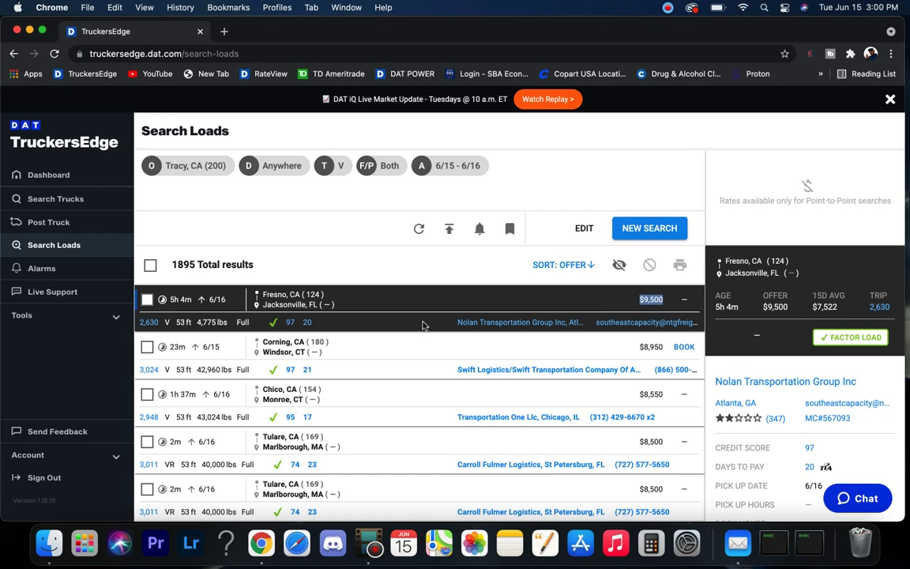
pyautogui.scroll(-5, 423, 325)
pyautogui.scroll(-5, 422, 324)
pyautogui.scroll(-3, 422, 325)
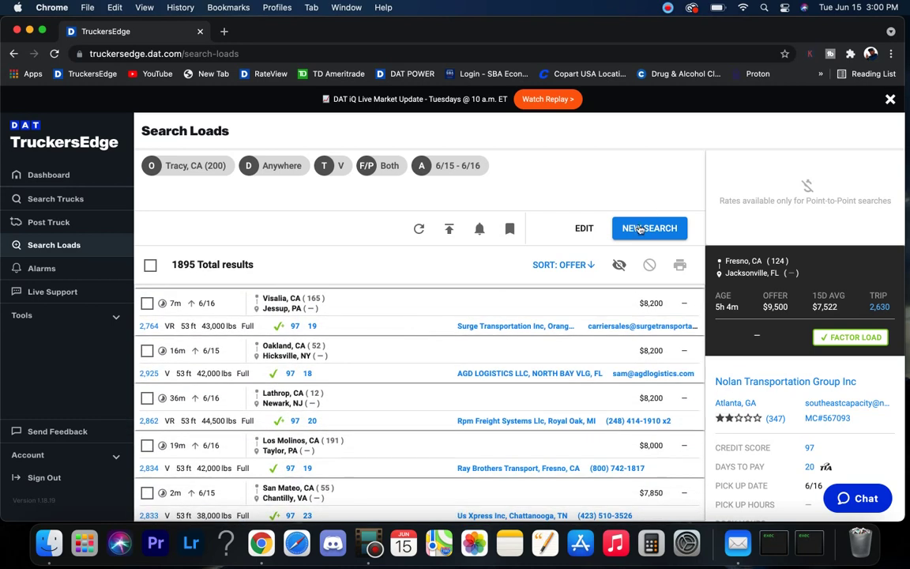
# - Run a new load search with Portland, OR as the origin and an origin deadhead of 120
pyautogui.click(640, 228)
pyautogui.click(185, 210)
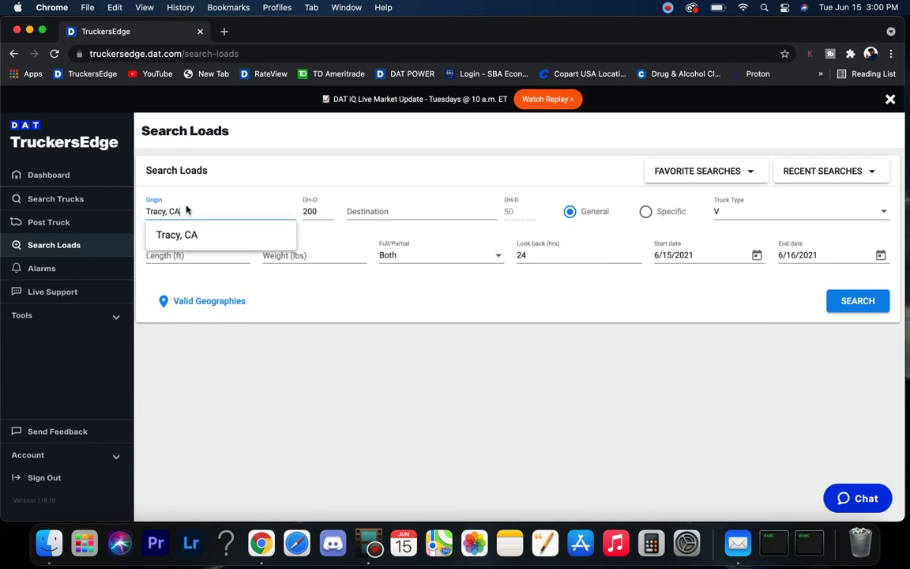
pyautogui.press('super+a')
pyautogui.press('BackSpace')
pyautogui.write('poor')
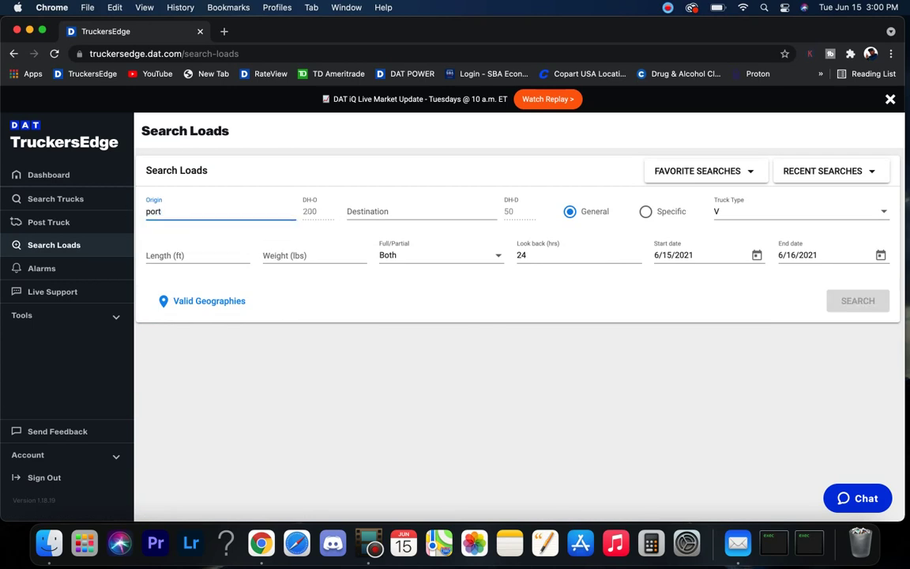
pyautogui.write('land')
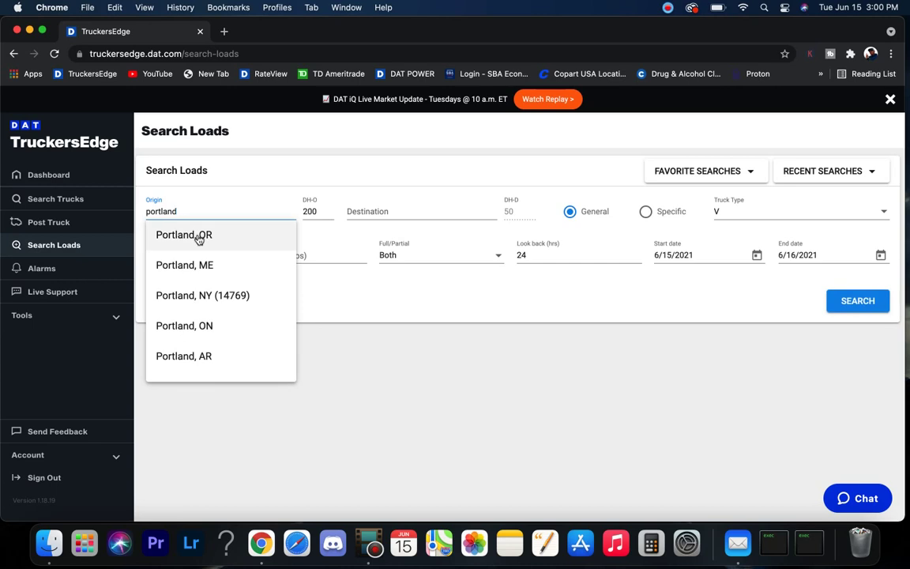
pyautogui.click(203, 236)
pyautogui.click(320, 213)
pyautogui.press('BackSpace')
pyautogui.press('BackSpace')
pyautogui.press('BackSpace')
pyautogui.write('120')
pyautogui.click(858, 301)
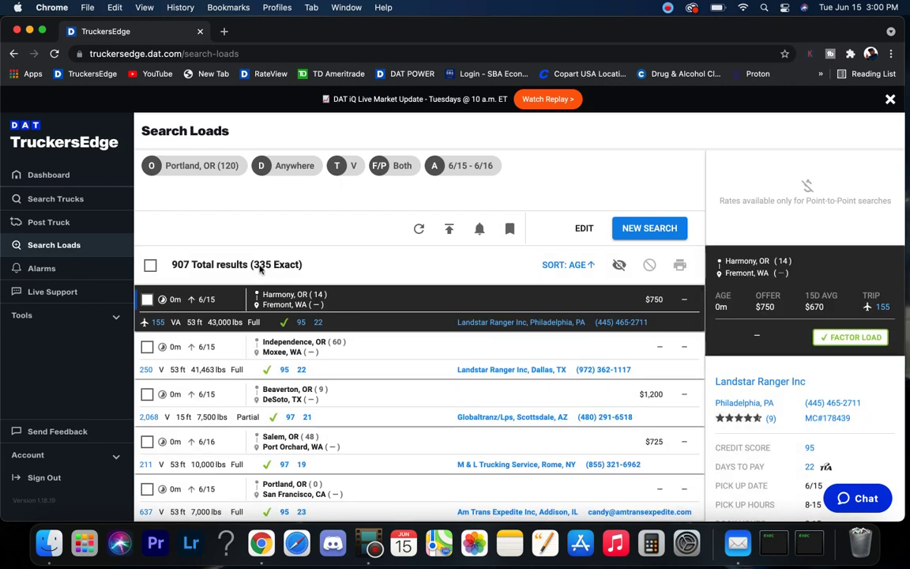
# - Check the exact and total result counts of the Portland, OR search and glance through its load list
pyautogui.moveTo(254, 270); pyautogui.dragTo(272, 270)
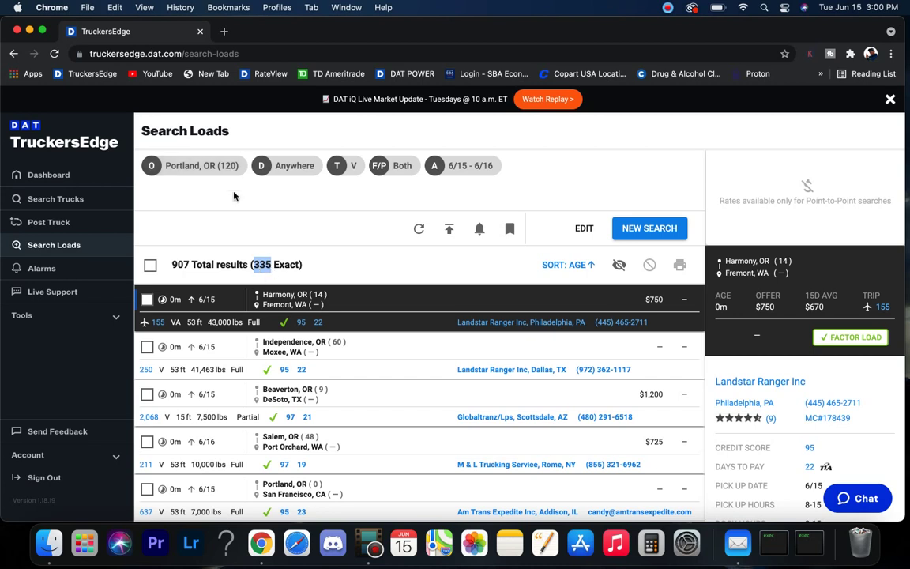
pyautogui.moveTo(179, 266); pyautogui.dragTo(191, 266)
pyautogui.click(274, 273)
pyautogui.scroll(-5, 501, 362)
pyautogui.scroll(5, 499, 362)
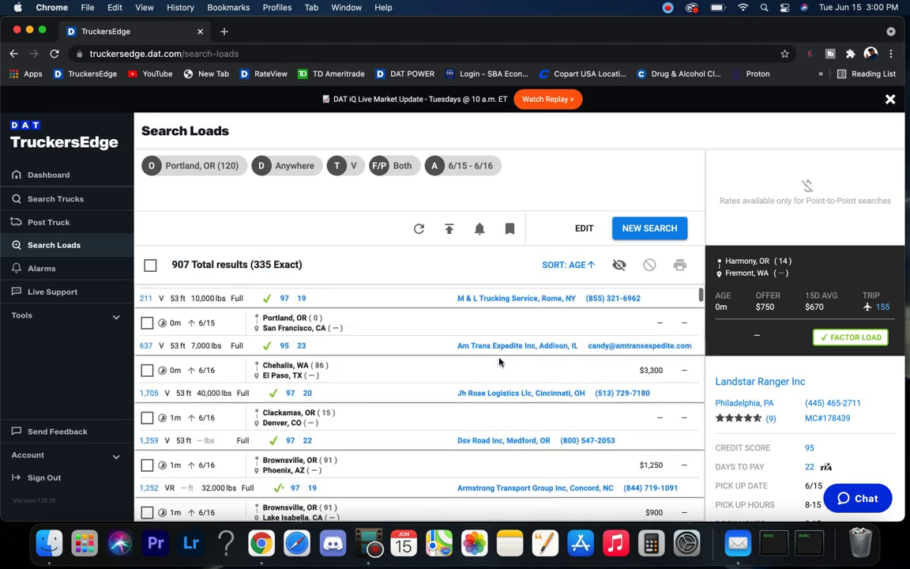
# - Sort the Portland, OR loads by Offer Rate with larger offers first
pyautogui.click(578, 269)
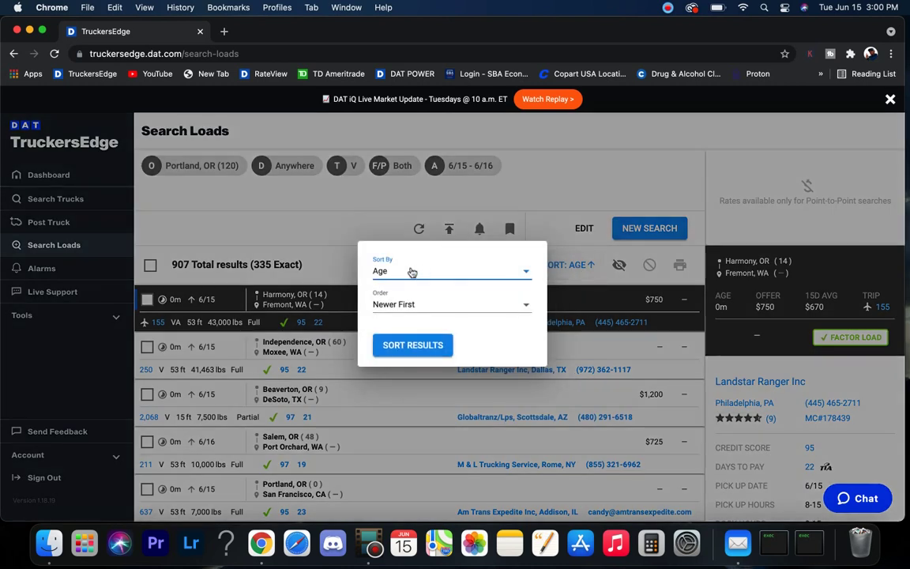
pyautogui.click(410, 271)
pyautogui.scroll(-5, 417, 352)
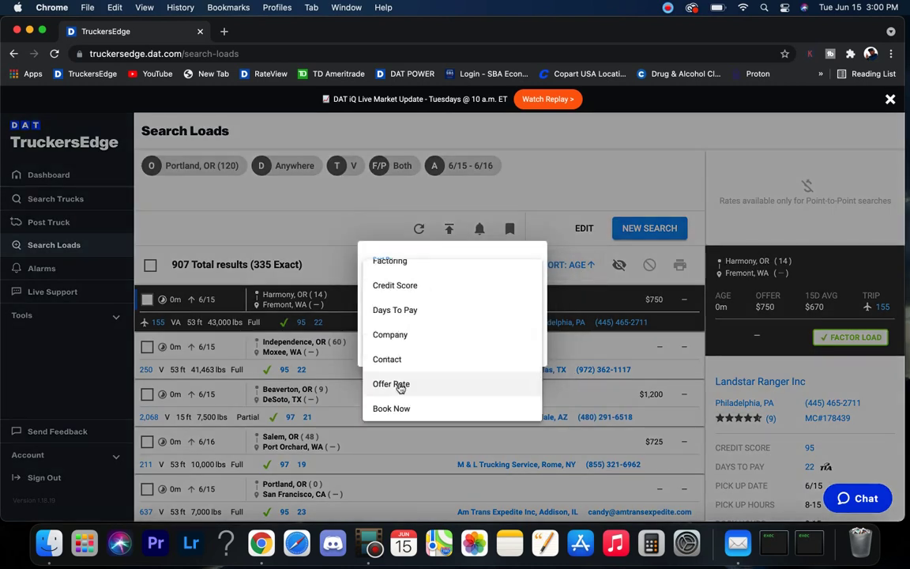
pyautogui.click(399, 385)
pyautogui.click(424, 347)
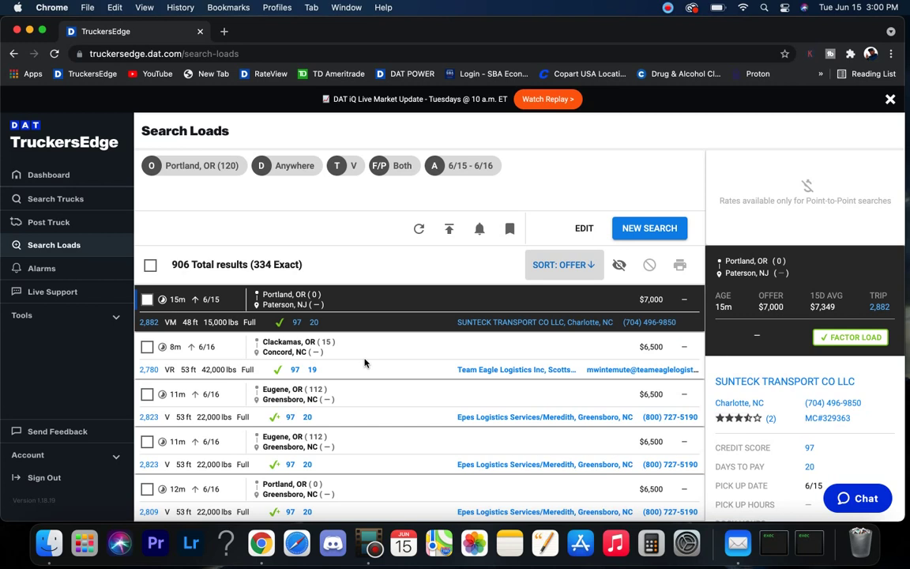
# - Compare the offers with the average rates for the Clackamas, OR to Concord, NC and Portland, OR to Paterson, NJ loads
pyautogui.click(414, 349)
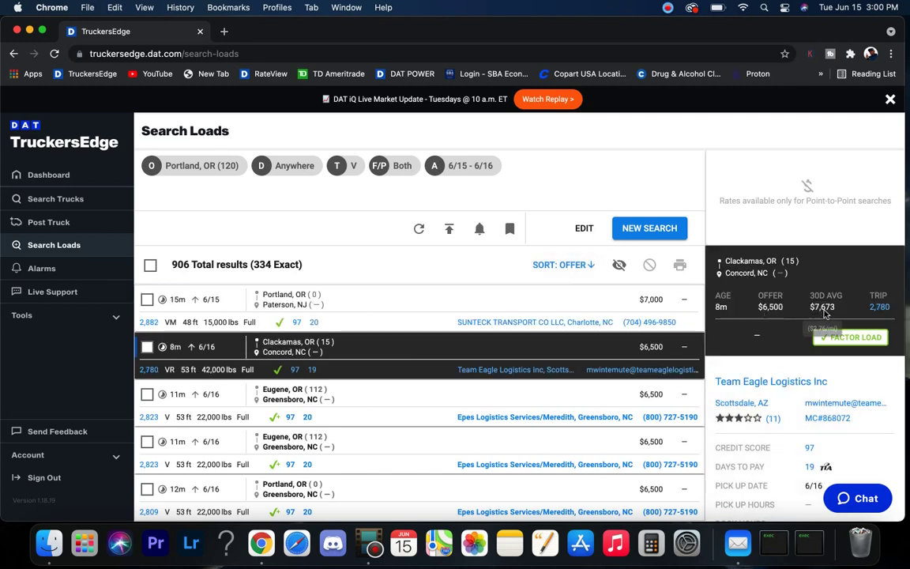
pyautogui.moveTo(827, 307)
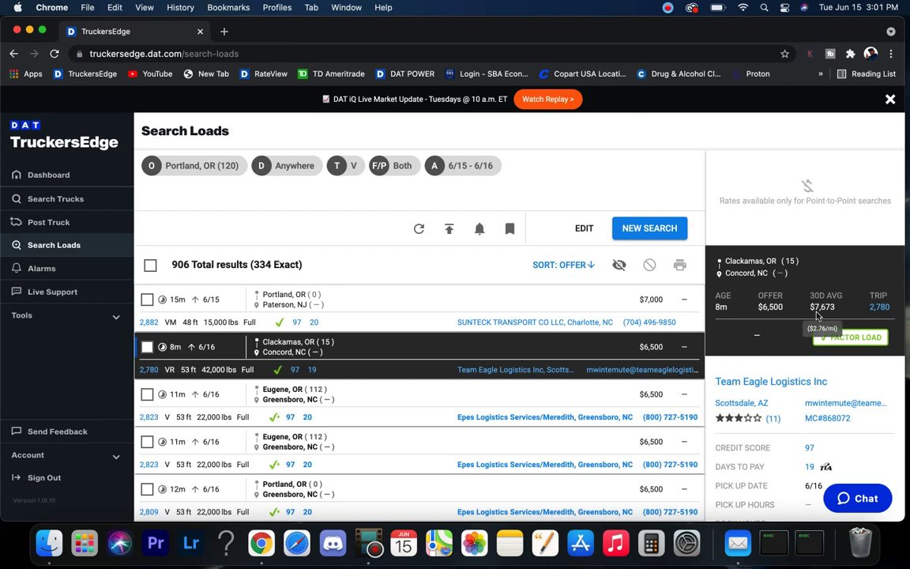
pyautogui.click(591, 307)
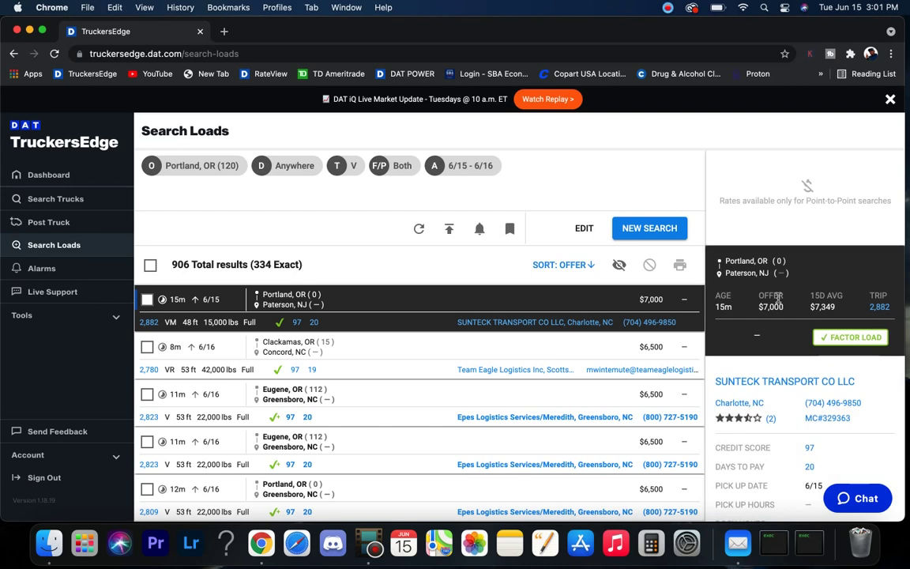
# - Run a new load search with Seattle, WA as the origin and check its exact result count
pyautogui.click(636, 228)
pyautogui.click(236, 208)
pyautogui.press('super+a')
pyautogui.write('seattle')
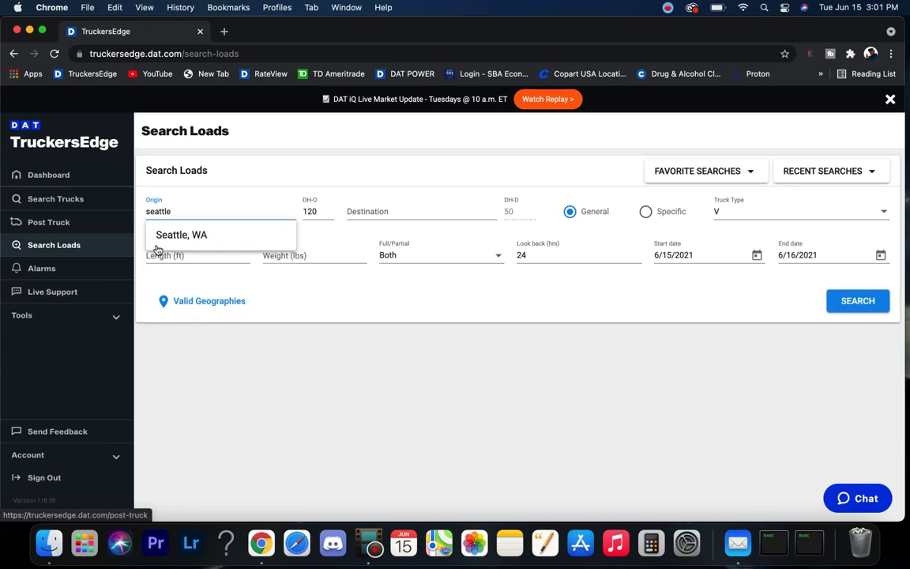
pyautogui.click(186, 245)
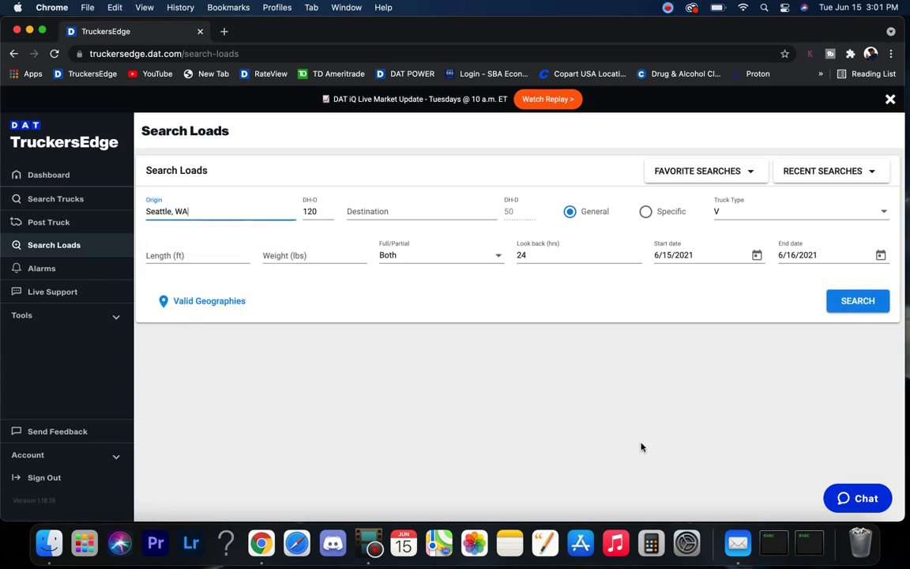
pyautogui.click(857, 301)
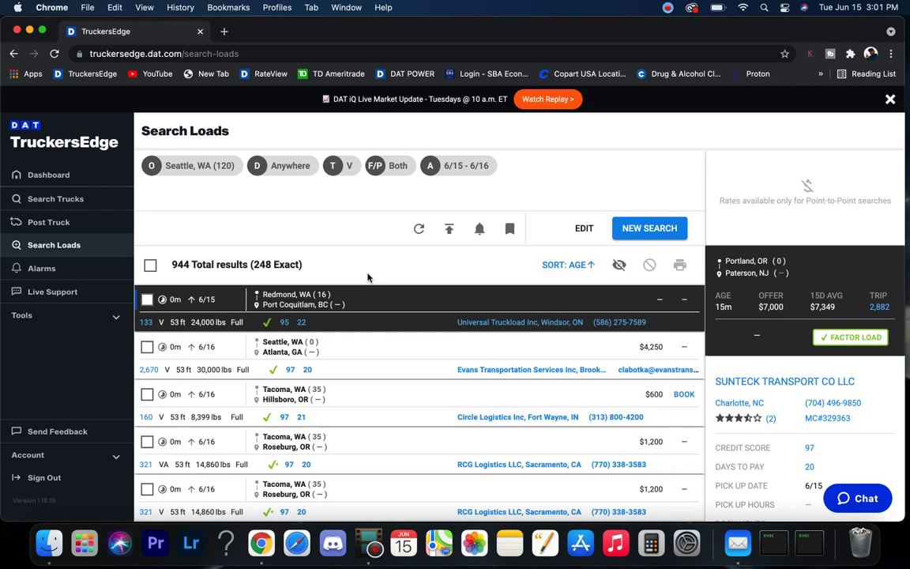
pyautogui.doubleClick(268, 267)
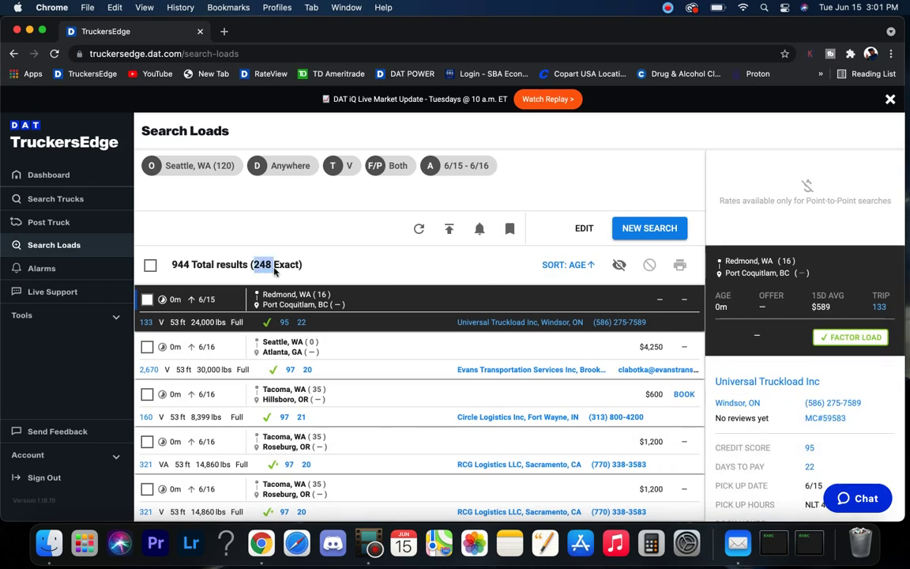
# - Run a new load search with Kansas City, MO as the origin and check its total result count
pyautogui.click(644, 229)
pyautogui.press('super+a')
pyautogui.press('BackSpace')
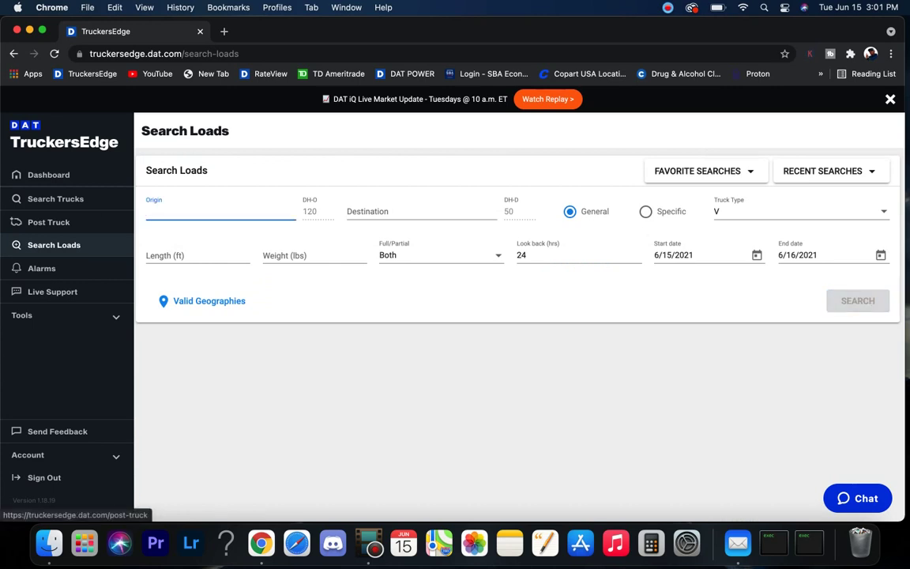
pyautogui.write('kansas cith')
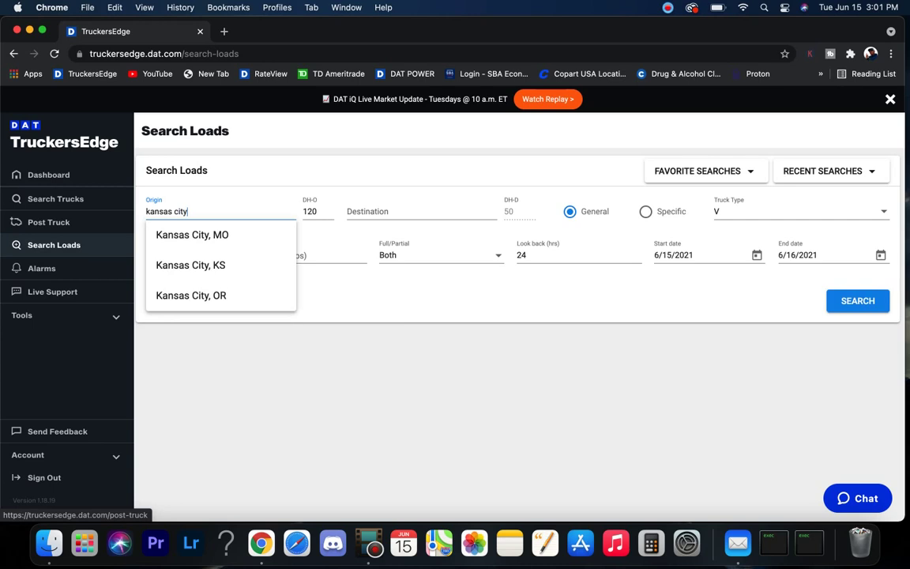
pyautogui.click(164, 237)
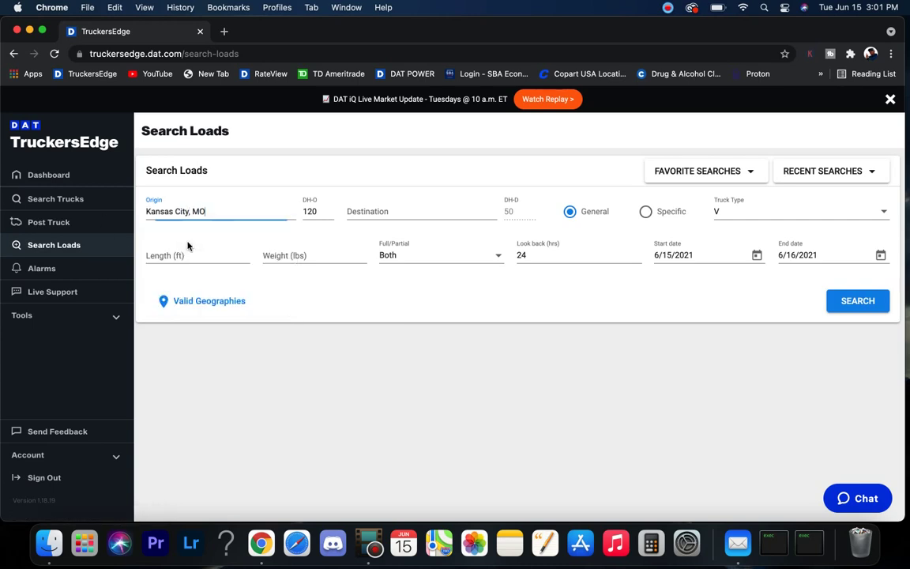
pyautogui.click(840, 304)
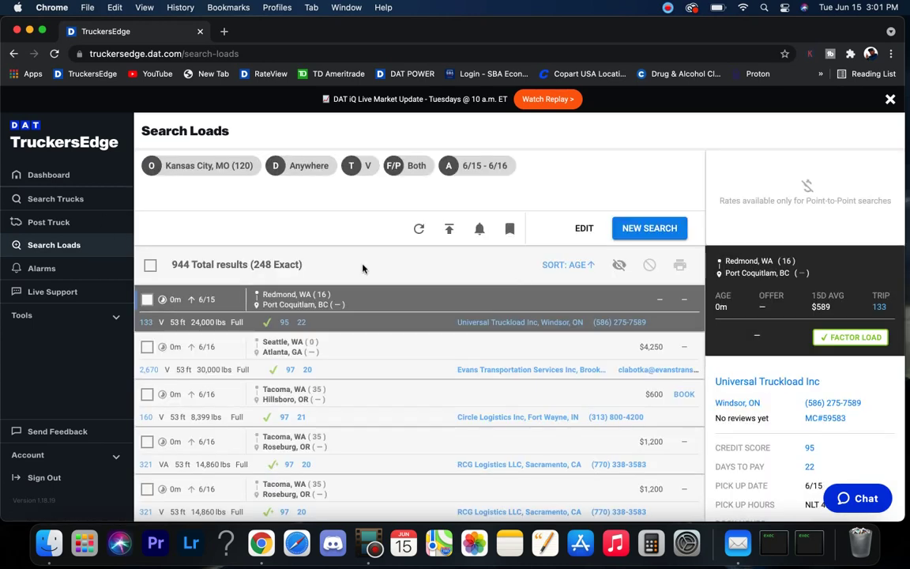
pyautogui.moveTo(172, 271); pyautogui.dragTo(195, 267)
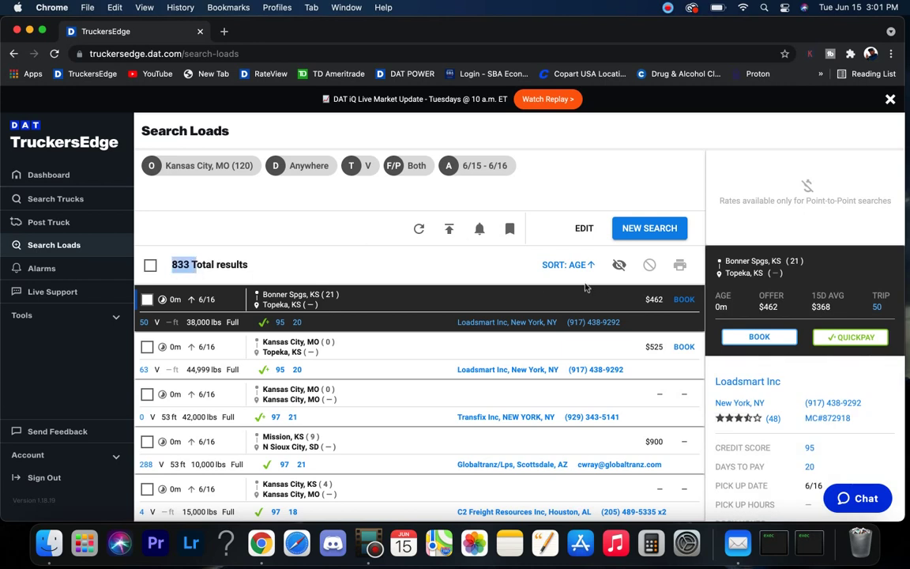
# - Sort the Kansas City, MO loads by Offer Rate with larger offers first
pyautogui.click(557, 264)
pyautogui.click(425, 273)
pyautogui.scroll(-5, 411, 335)
pyautogui.click(399, 391)
pyautogui.click(410, 346)
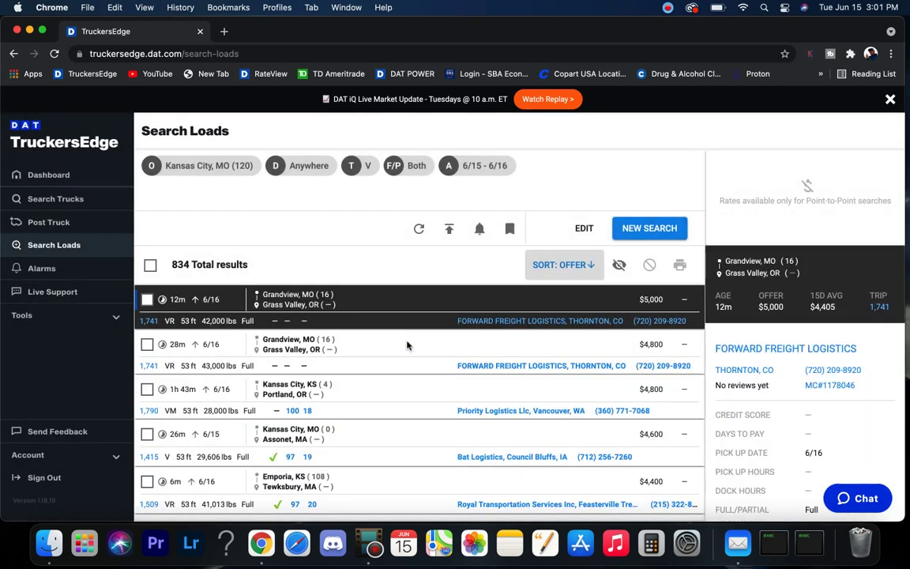
# - Look through the highest-offer loads out of Kansas City, MO and their destinations
pyautogui.scroll(-1, 413, 306)
pyautogui.scroll(1, 413, 306)
pyautogui.click(668, 9)
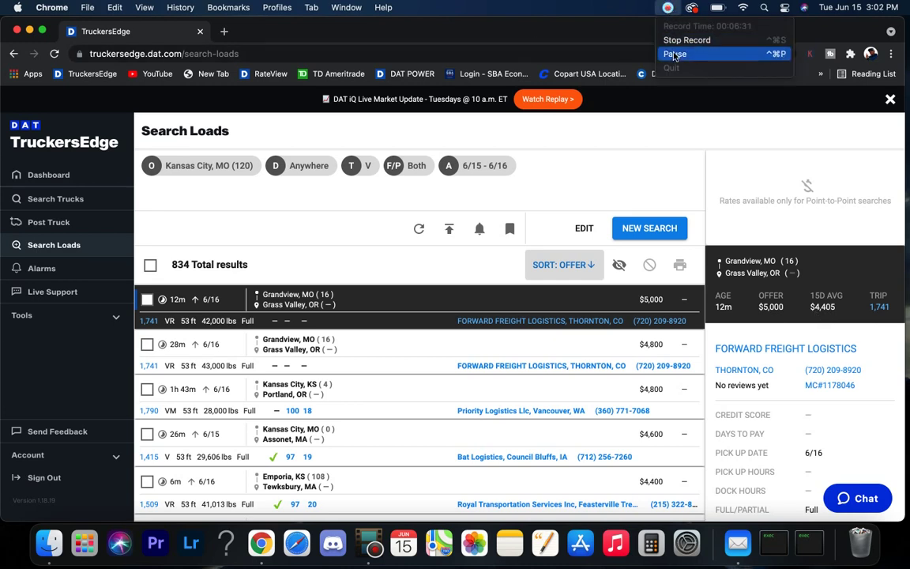
pyautogui.click(583, 293)
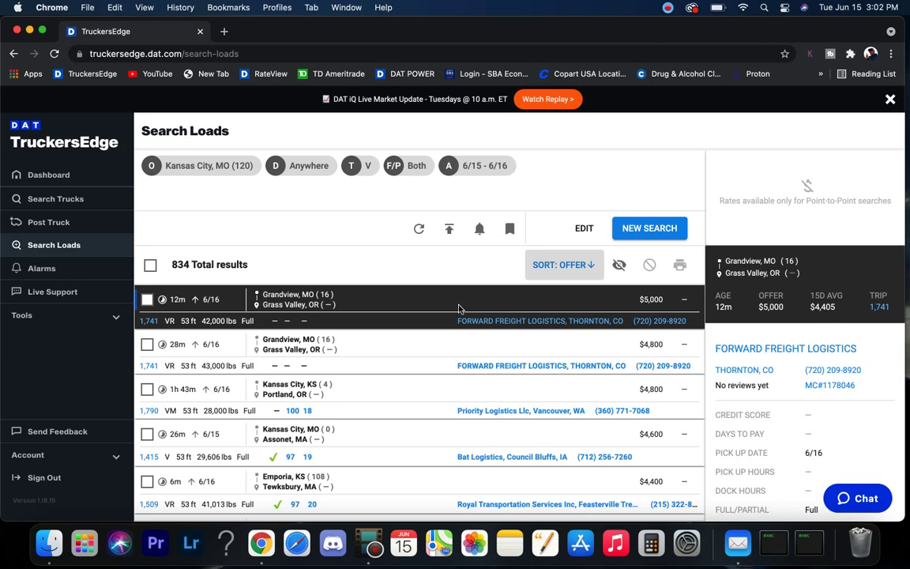
pyautogui.scroll(-1, 416, 314)
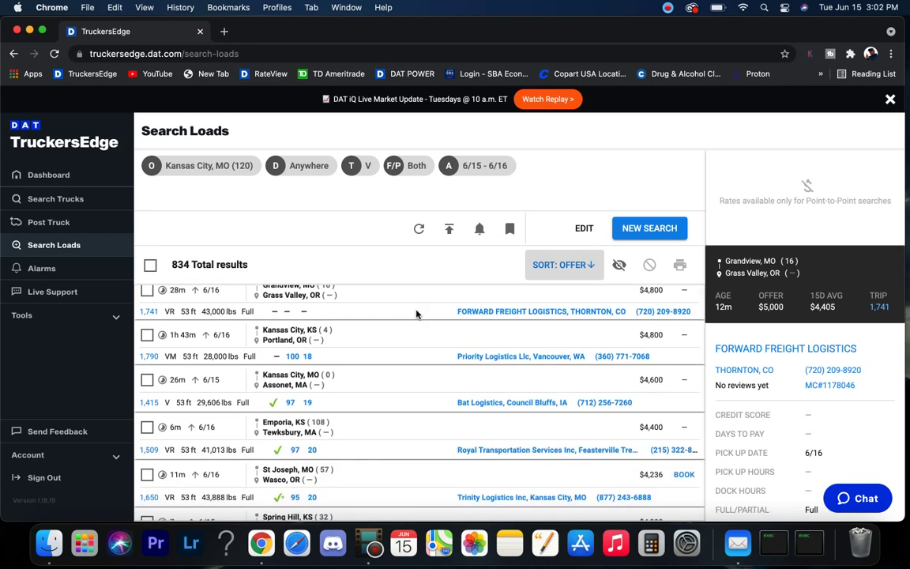
# - Continue down the Kansas City, MO results to review the next-highest offers and their destinations
pyautogui.scroll(-2, 414, 339)
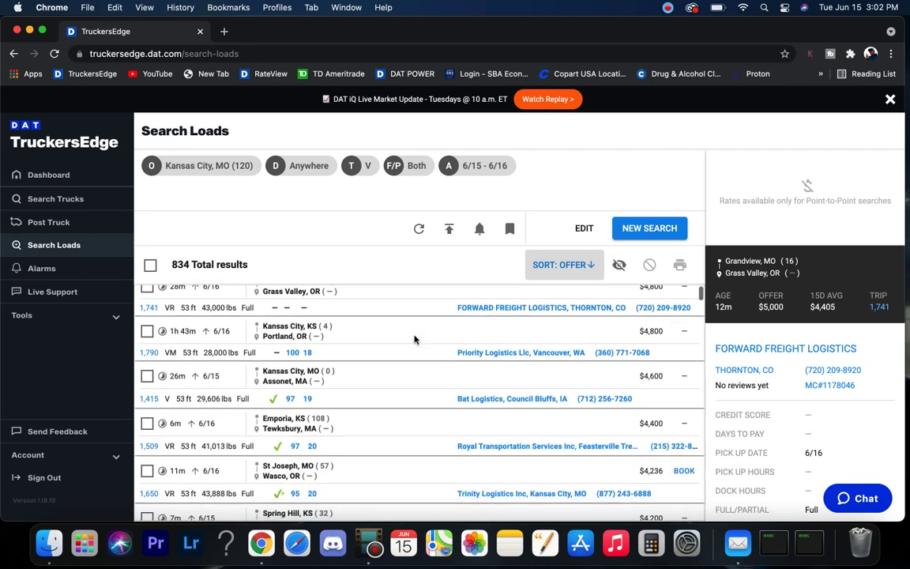
pyautogui.scroll(-2, 414, 339)
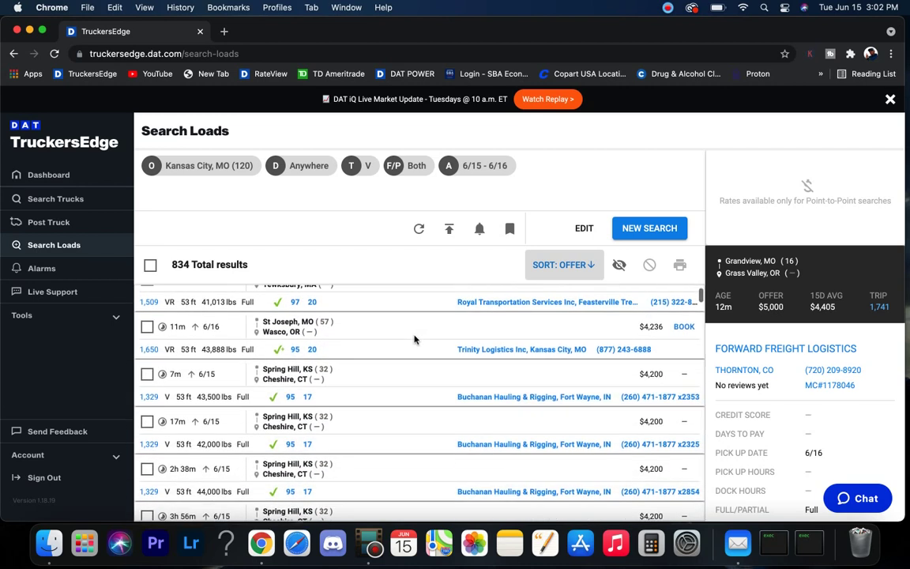
pyautogui.scroll(-2, 414, 339)
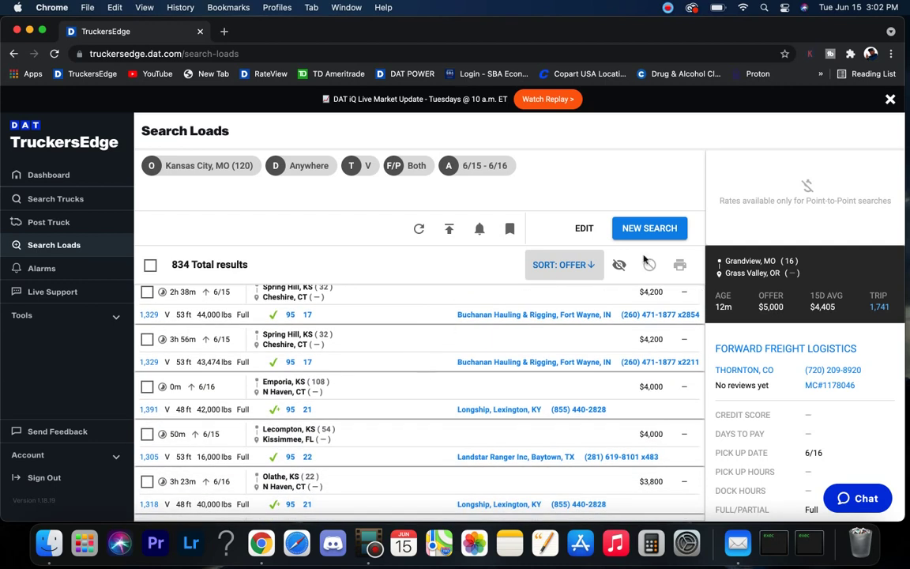
# - Run a new load search with St Louis, MO (63101) as the origin
pyautogui.click(589, 214)
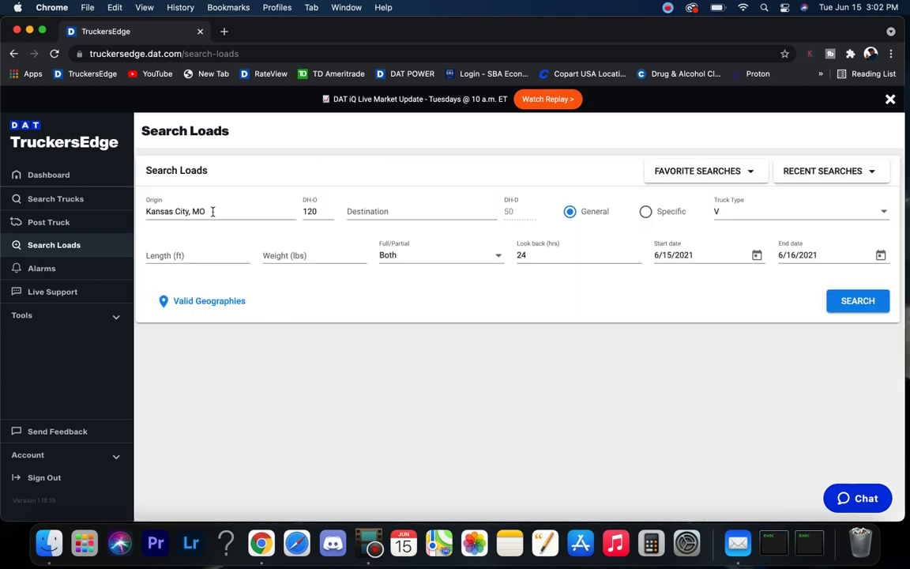
pyautogui.moveTo(215, 209); pyautogui.dragTo(35, 223)
pyautogui.press('BackSpace')
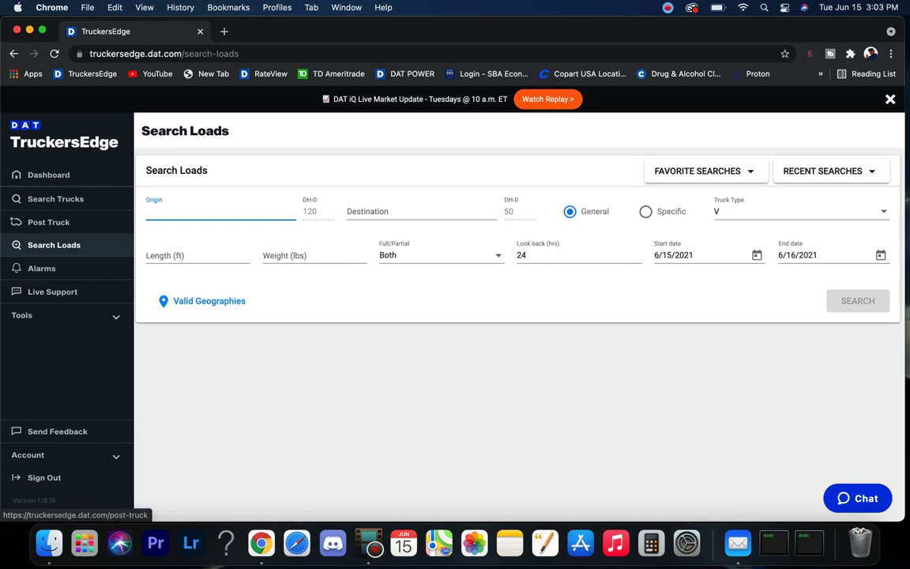
pyautogui.write('st louis')
pyautogui.click(180, 234)
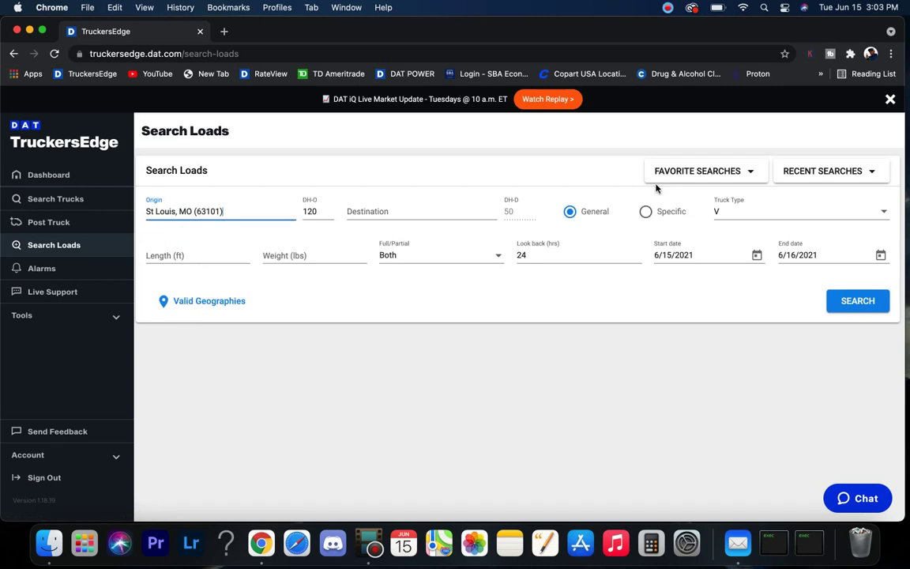
pyautogui.click(858, 301)
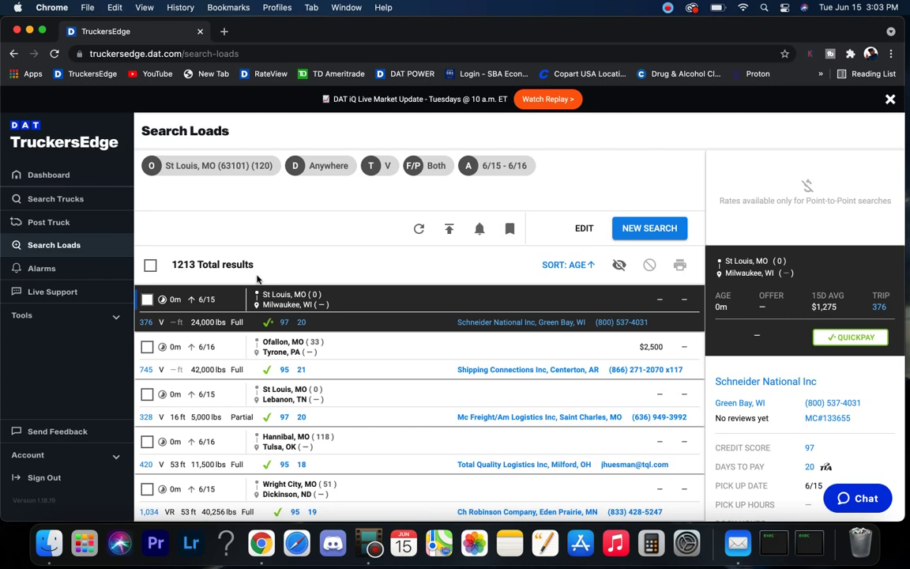
# - Sort the St Louis, MO loads by Offer Rate with larger offers first
pyautogui.click(573, 266)
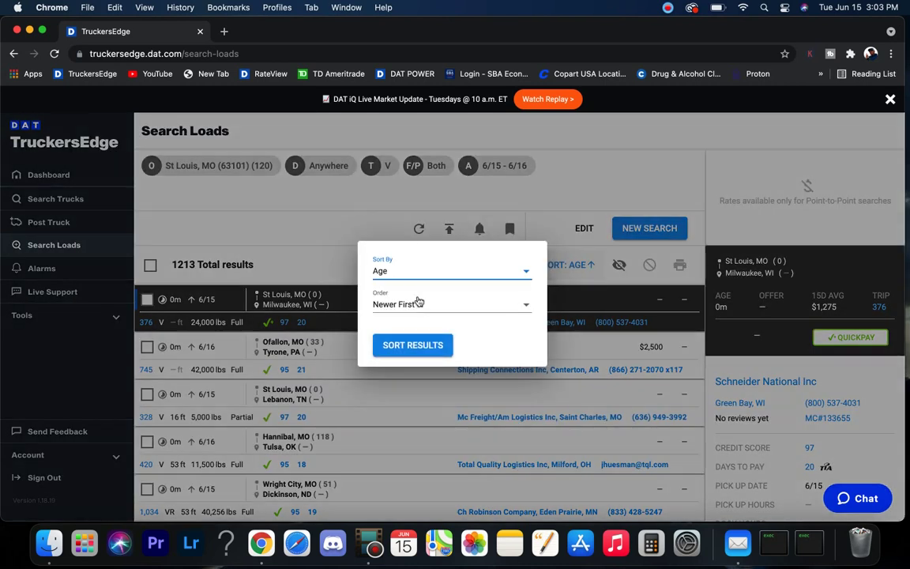
pyautogui.click(416, 272)
pyautogui.scroll(-5, 412, 332)
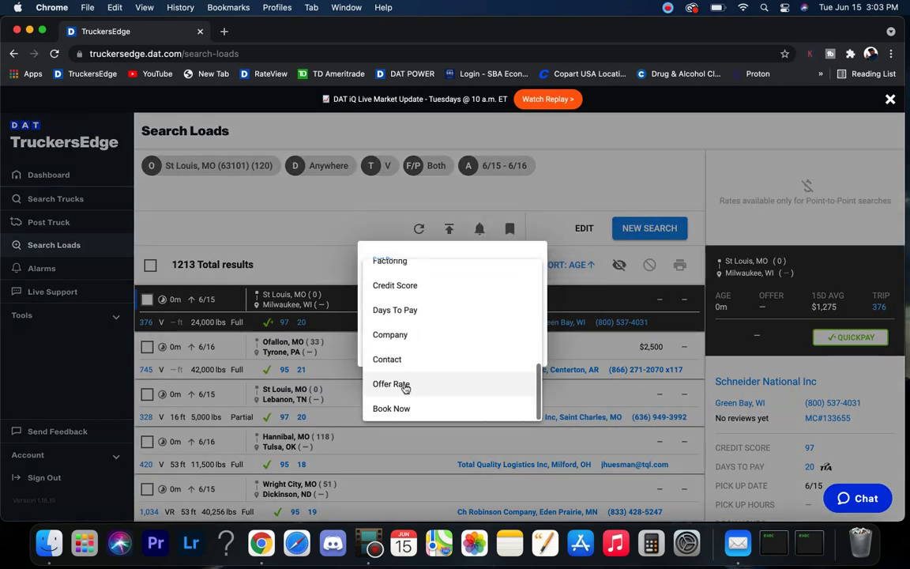
pyautogui.click(409, 383)
pyautogui.click(407, 343)
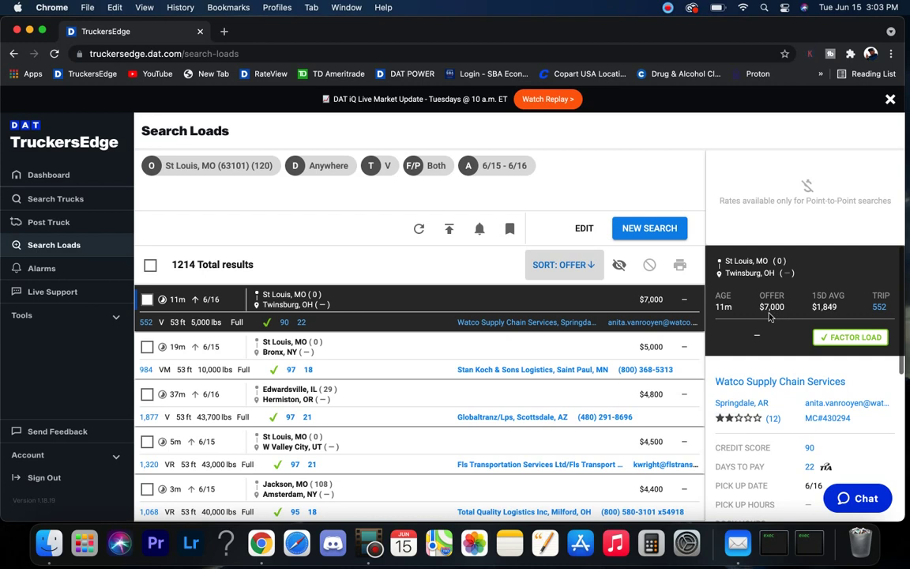
# - Examine the details of the two highest-offer St Louis, MO loads, to Twinsburg, OH and to Bronx, NY
pyautogui.scroll(-2, 781, 412)
pyautogui.scroll(-5, 782, 413)
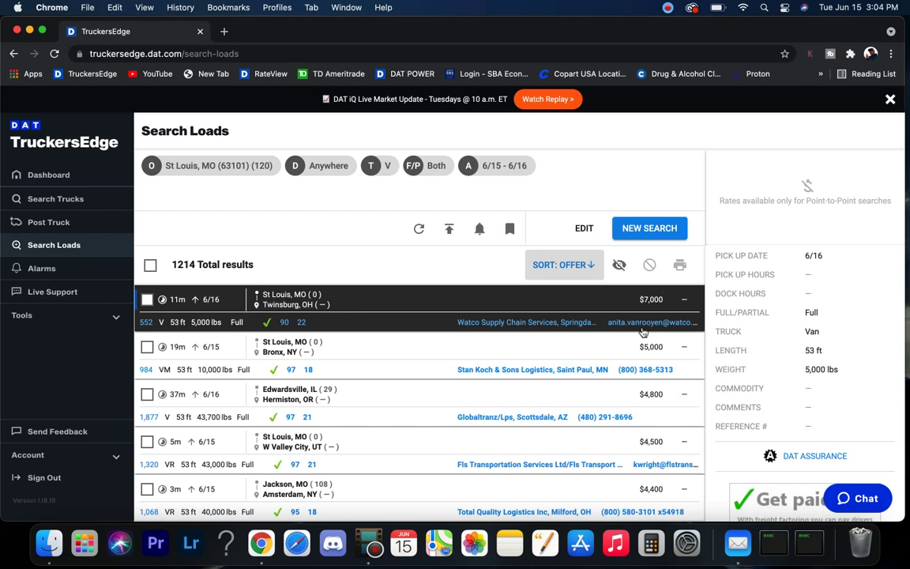
pyautogui.click(419, 358)
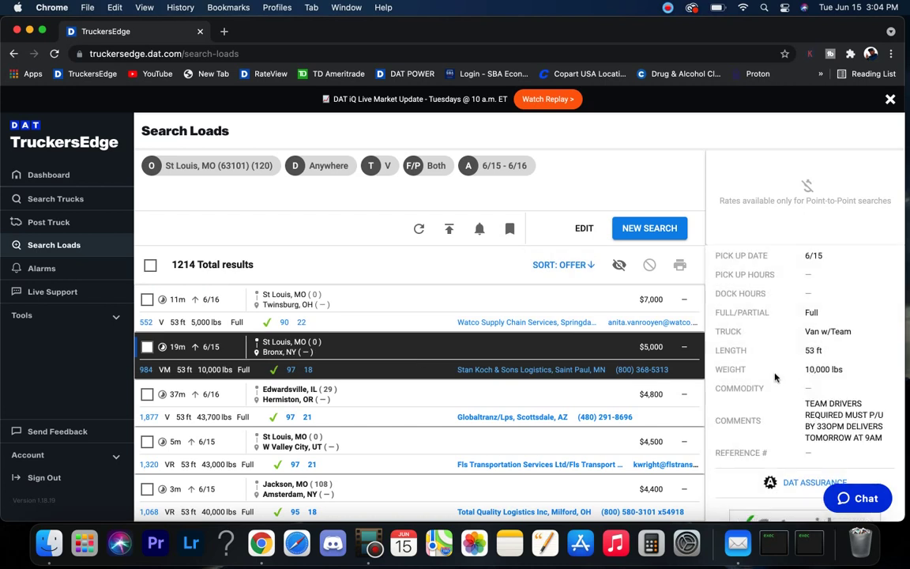
pyautogui.click(493, 371)
# - Look down the St Louis offers and examine the details of the E Saint Louis, IL to Carlisle, PA load
pyautogui.scroll(-2, 455, 371)
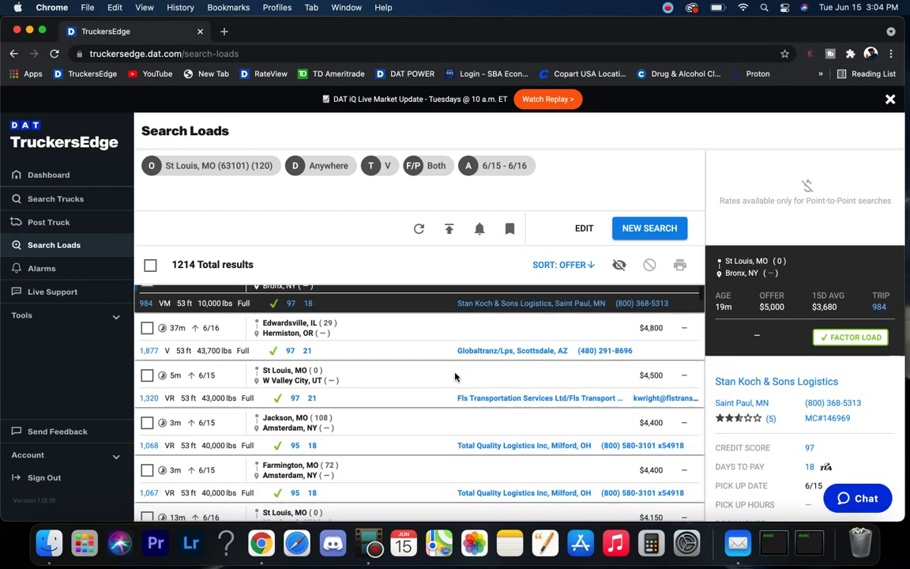
pyautogui.scroll(-4, 393, 365)
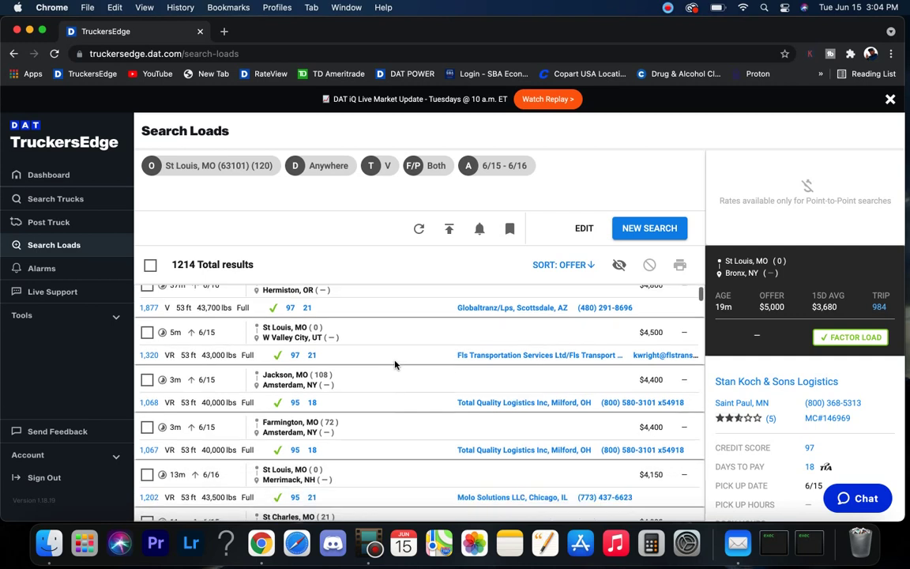
pyautogui.scroll(-4, 395, 364)
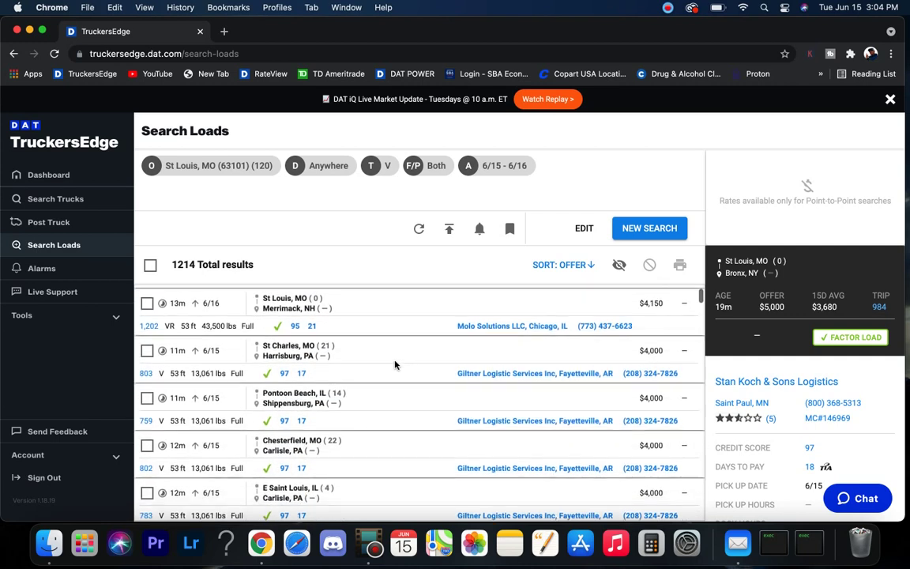
pyautogui.scroll(-2, 395, 364)
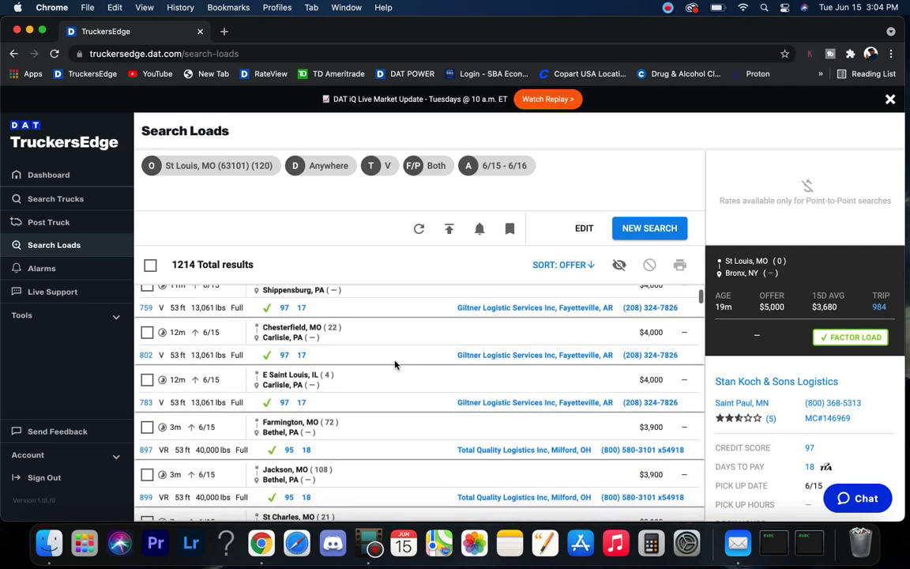
pyautogui.click(395, 364)
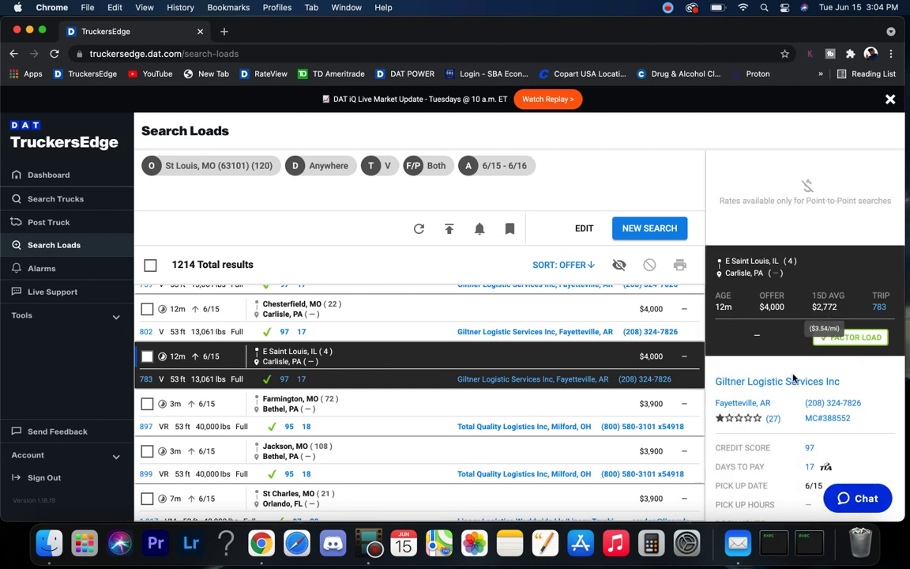
pyautogui.scroll(-4, 781, 407)
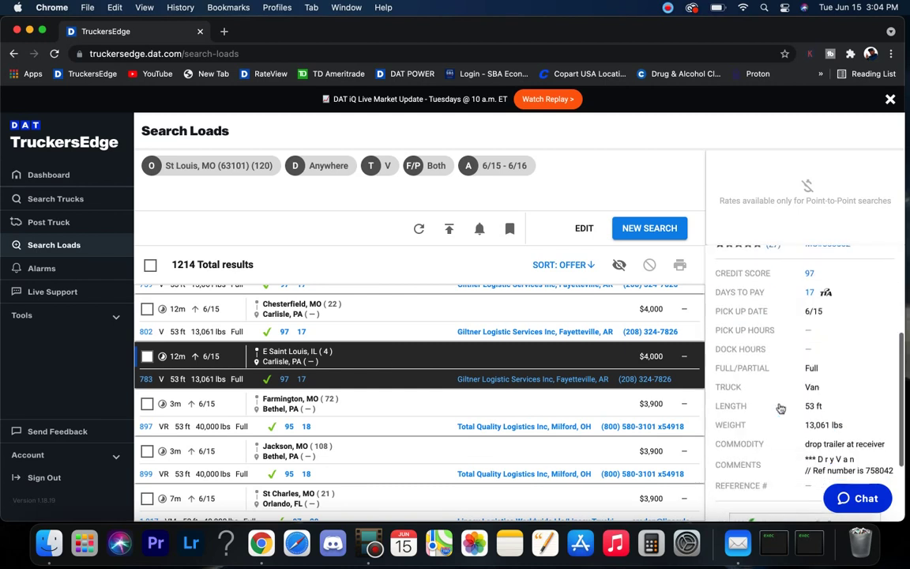
pyautogui.scroll(-1, 822, 404)
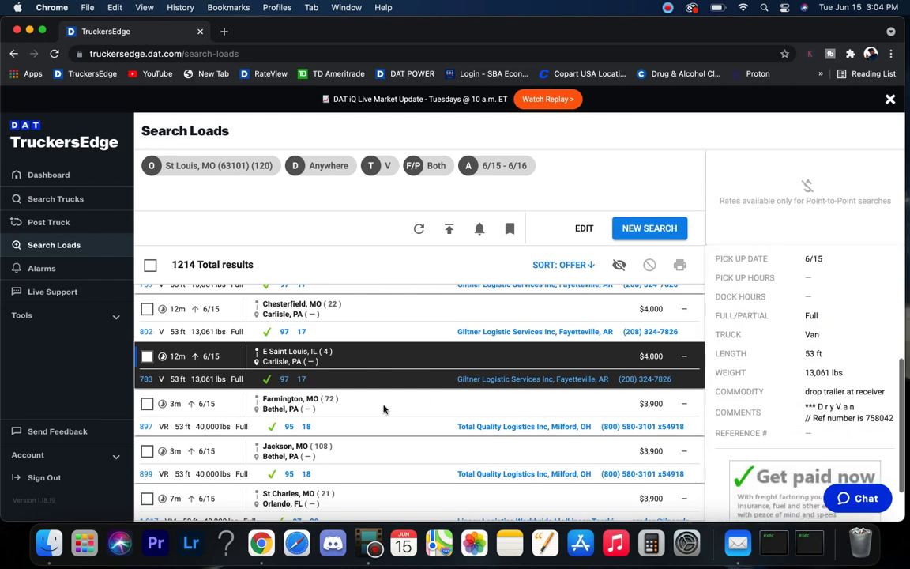
# - Review the next offers around St Louis and open the details of the $3,800 St Charles, MO to Orlando, FL load
pyautogui.scroll(-1, 384, 408)
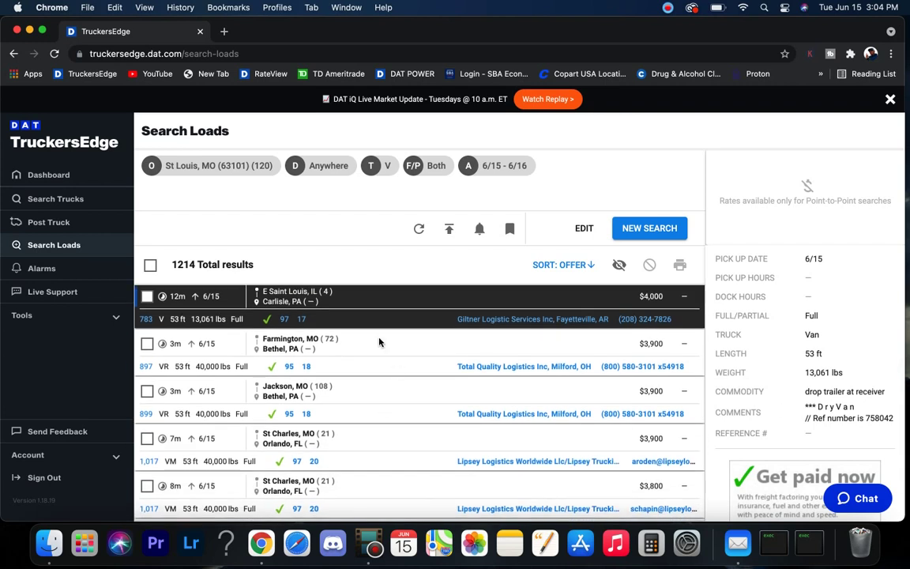
pyautogui.scroll(-2, 392, 374)
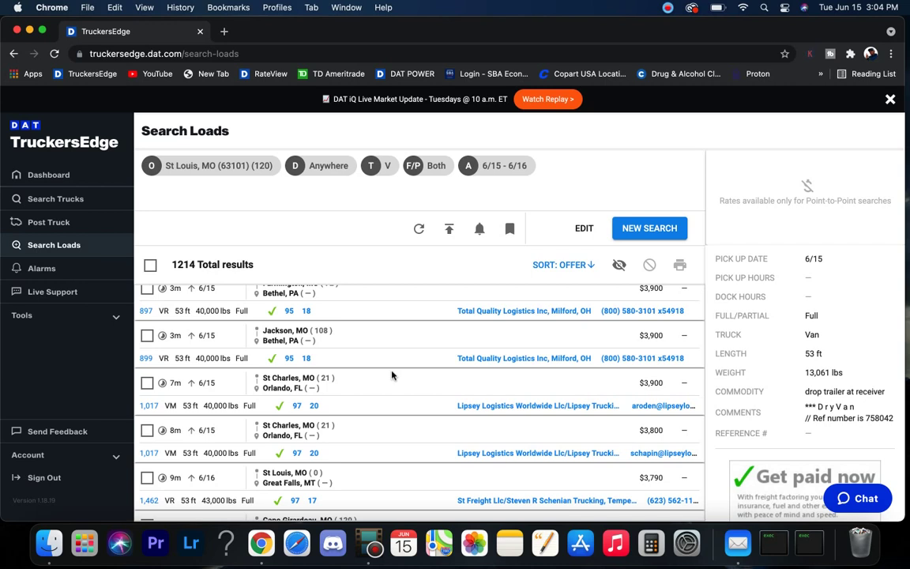
pyautogui.scroll(-1, 392, 375)
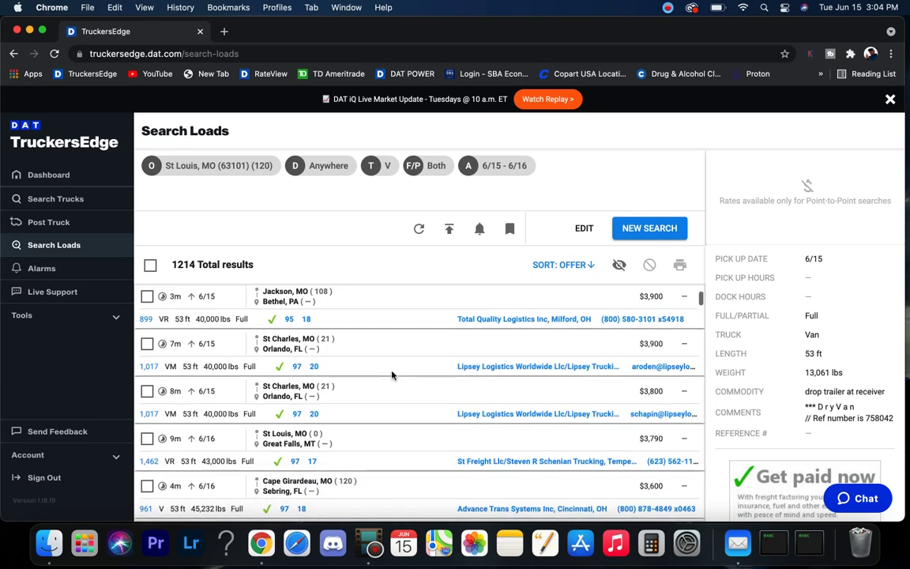
pyautogui.scroll(-1, 392, 374)
pyautogui.scroll(-1, 392, 374)
pyautogui.click(404, 367)
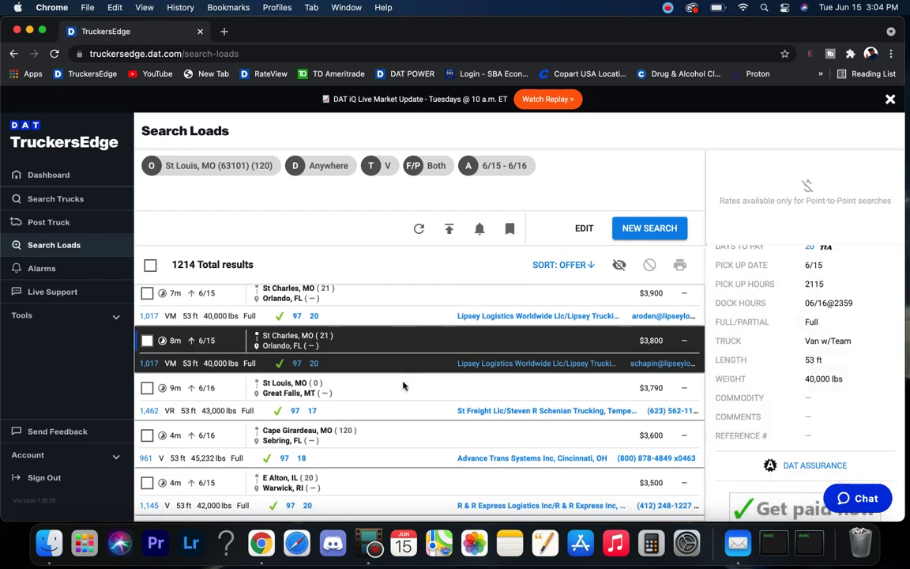
# - Look through the remaining high offers in the St Louis, MO results, comparing rates and destinations
pyautogui.scroll(-2, 403, 386)
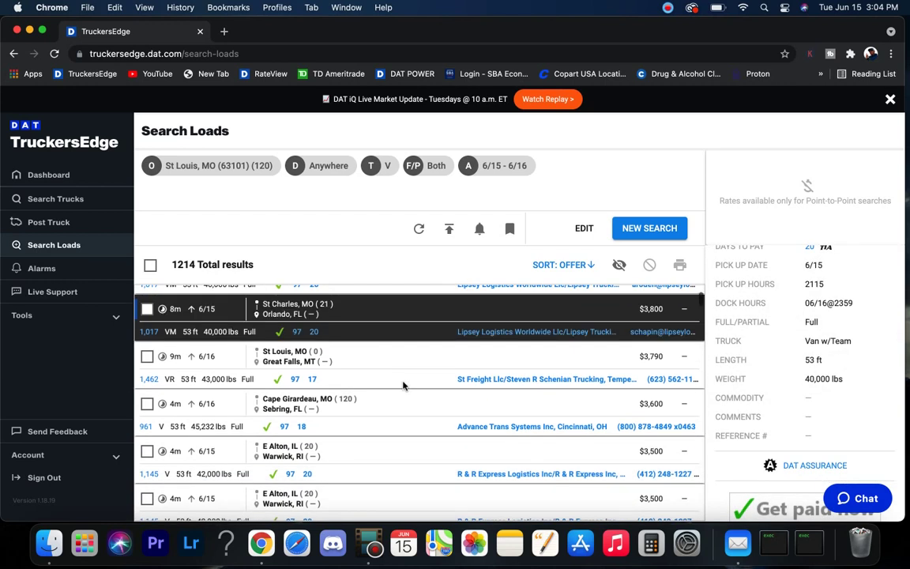
pyautogui.scroll(-5, 403, 385)
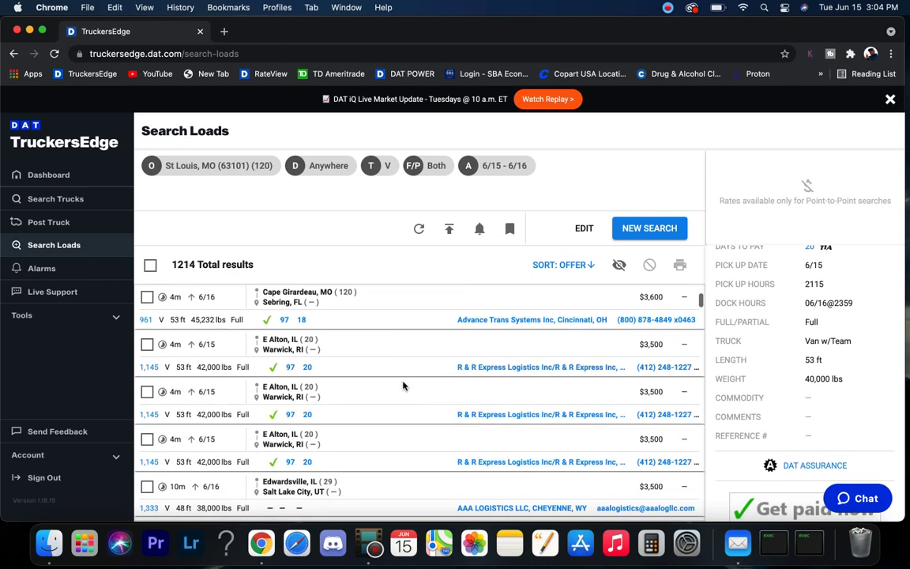
pyautogui.scroll(-6, 403, 386)
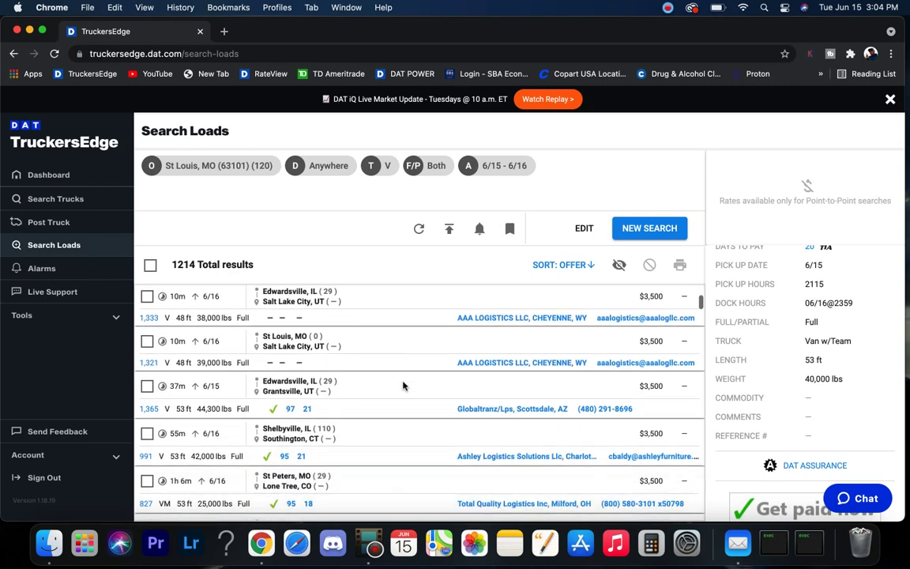
pyautogui.scroll(-4, 403, 386)
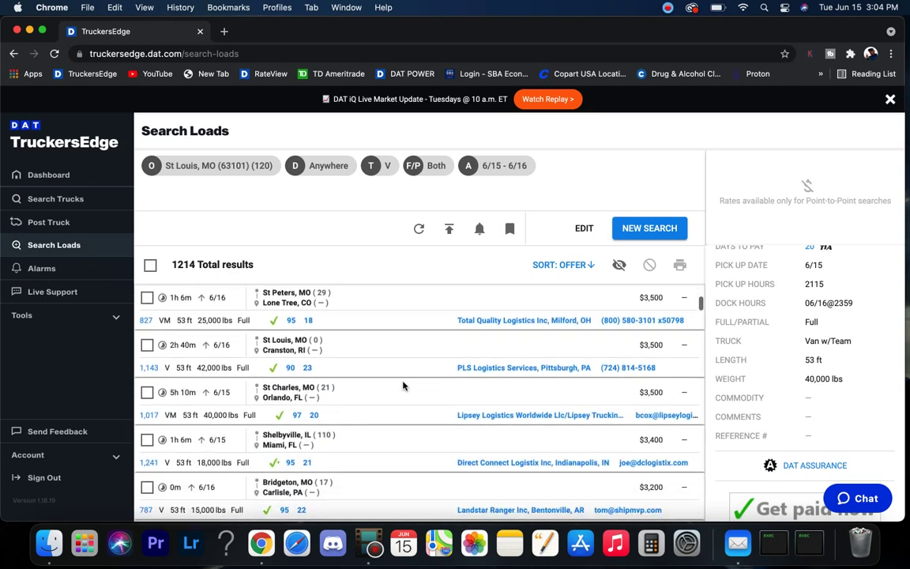
# - Run a new load search with Dallas, TX as the origin and check its total result count
pyautogui.click(637, 229)
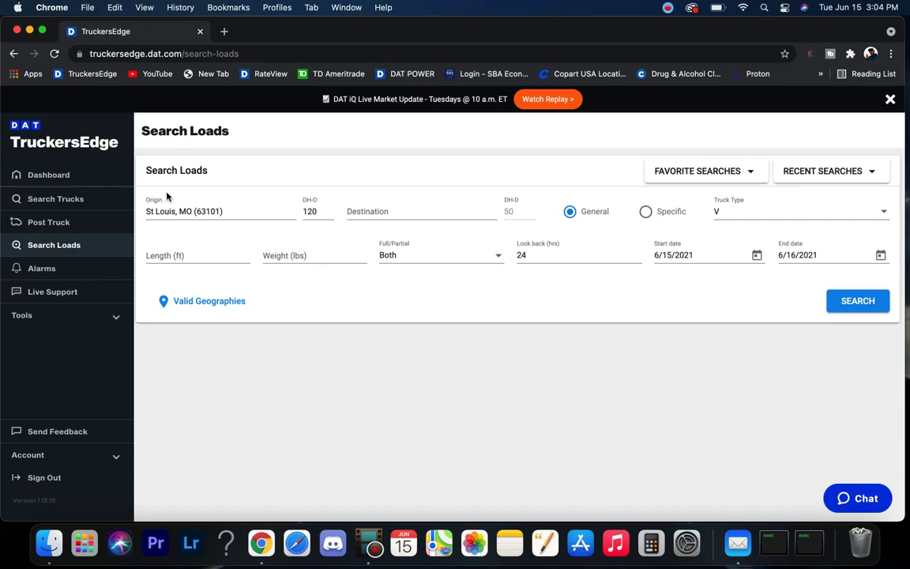
pyautogui.moveTo(223, 209); pyautogui.dragTo(95, 208)
pyautogui.press('BackSpace')
pyautogui.write('dallas')
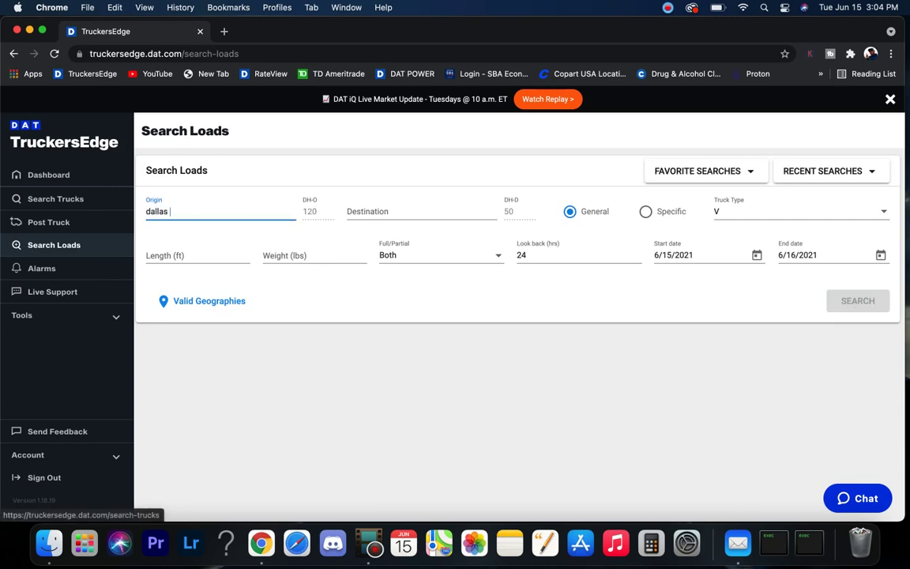
pyautogui.click(179, 237)
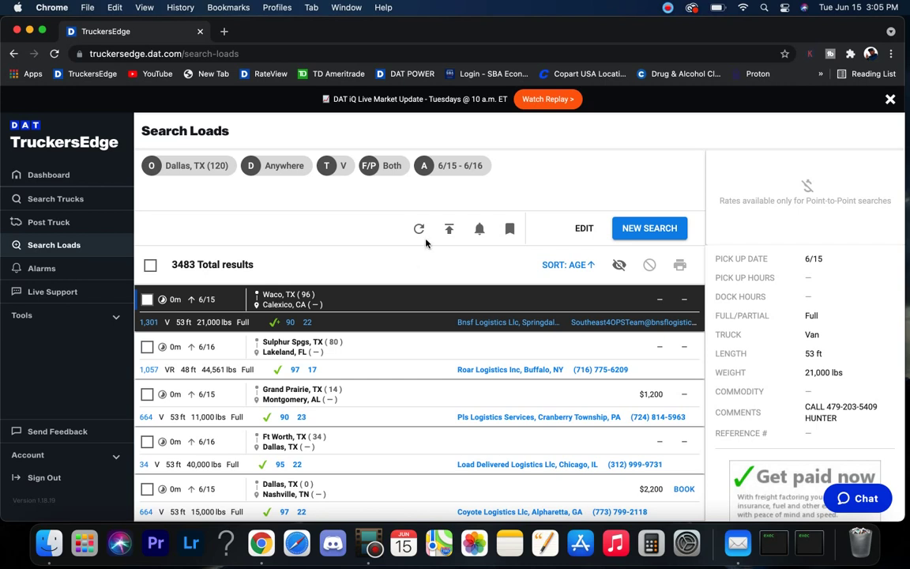
pyautogui.scroll(-1, 439, 299)
pyautogui.scroll(1, 437, 299)
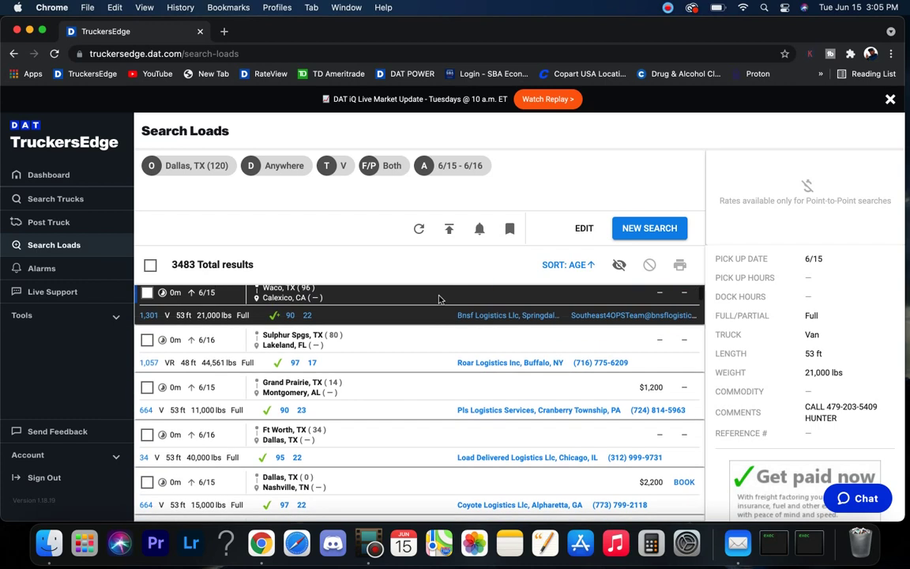
pyautogui.scroll(-1, 415, 369)
pyautogui.scroll(1, 415, 369)
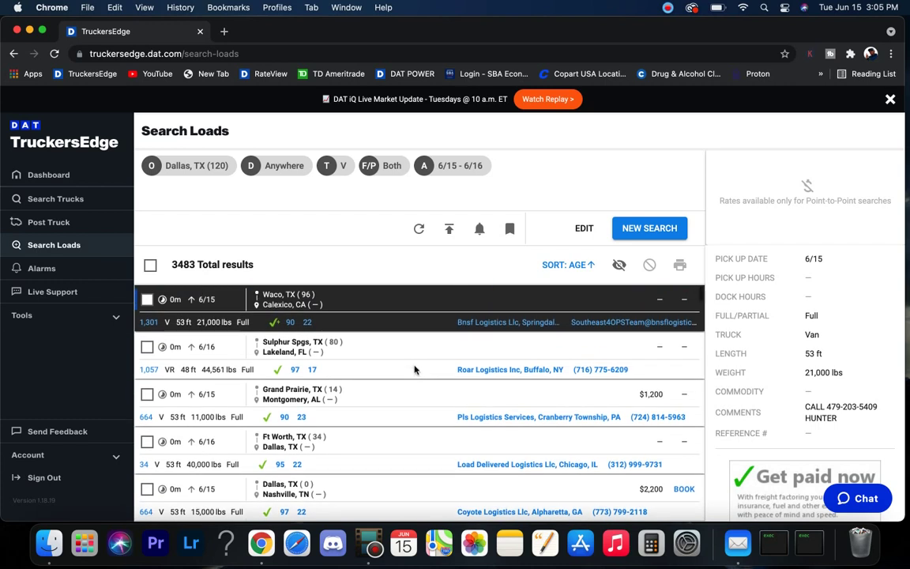
# - Sort the Dallas, TX load results by offer rate
pyautogui.click(575, 265)
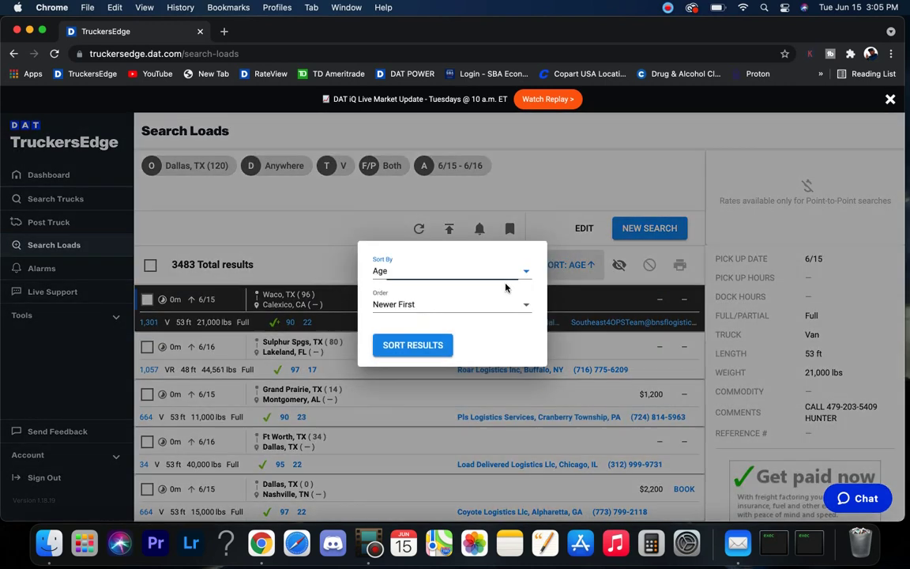
pyautogui.click(403, 271)
pyautogui.scroll(-5, 399, 391)
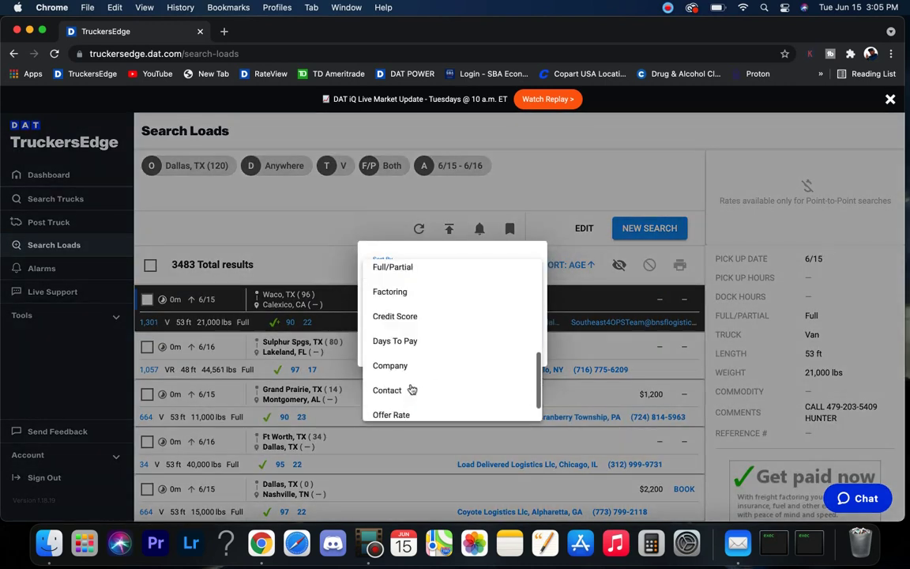
pyautogui.scroll(-1, 398, 375)
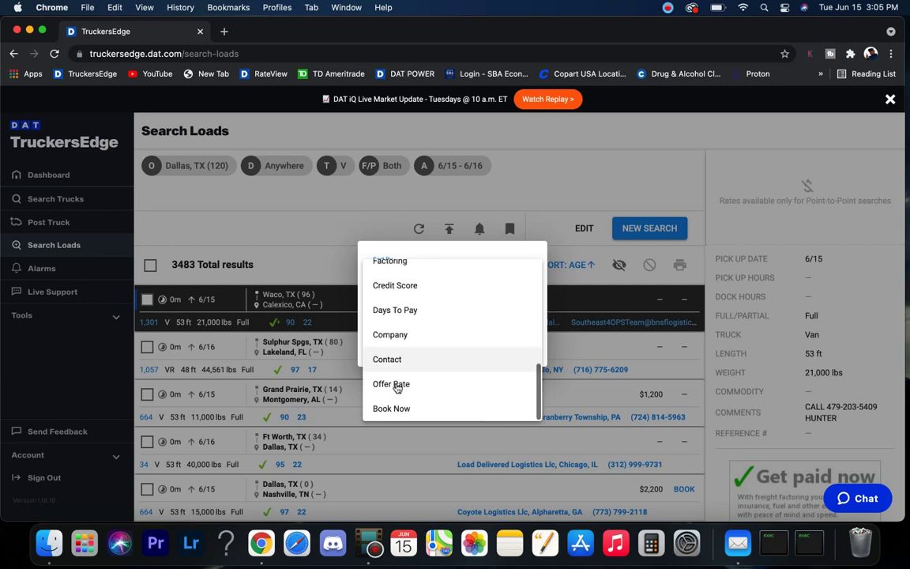
pyautogui.click(397, 384)
pyautogui.click(409, 348)
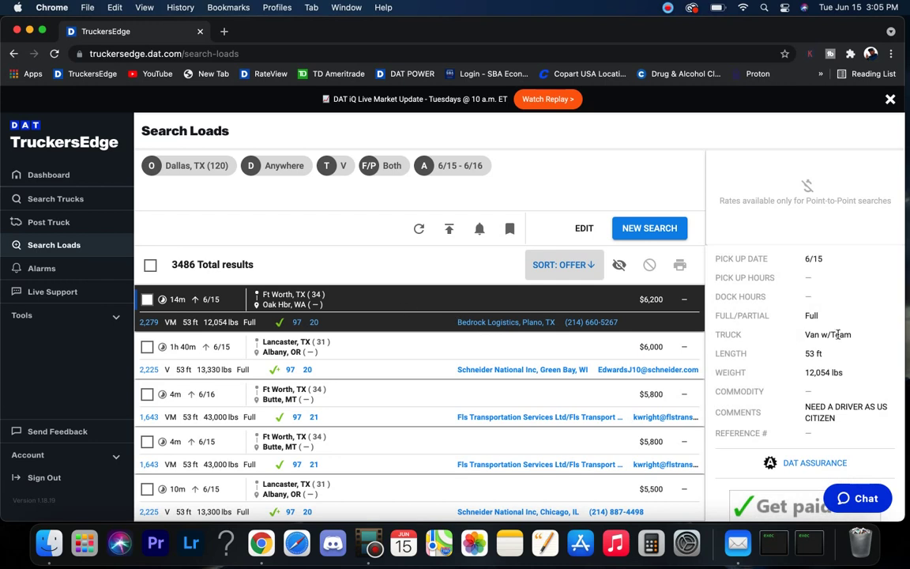
# - Examine the details of the $6,000 Lancaster, TX to Albany, OR load and review the next-highest offers around Dallas
pyautogui.click(419, 349)
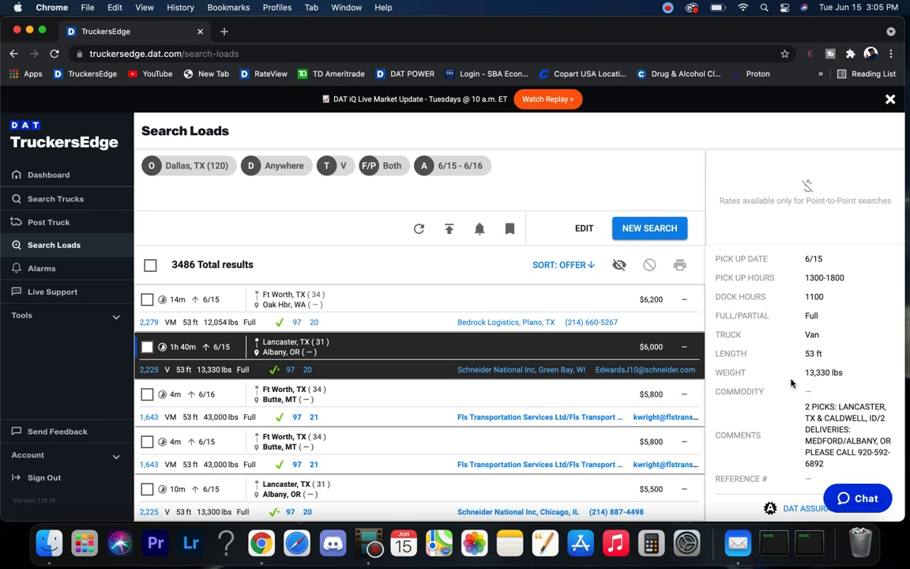
pyautogui.scroll(-2, 400, 368)
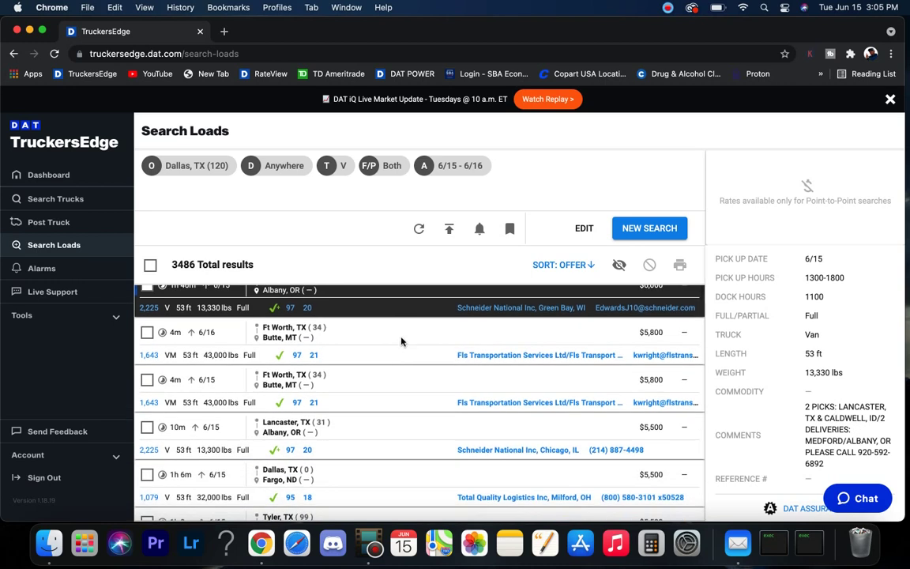
pyautogui.scroll(-2, 401, 342)
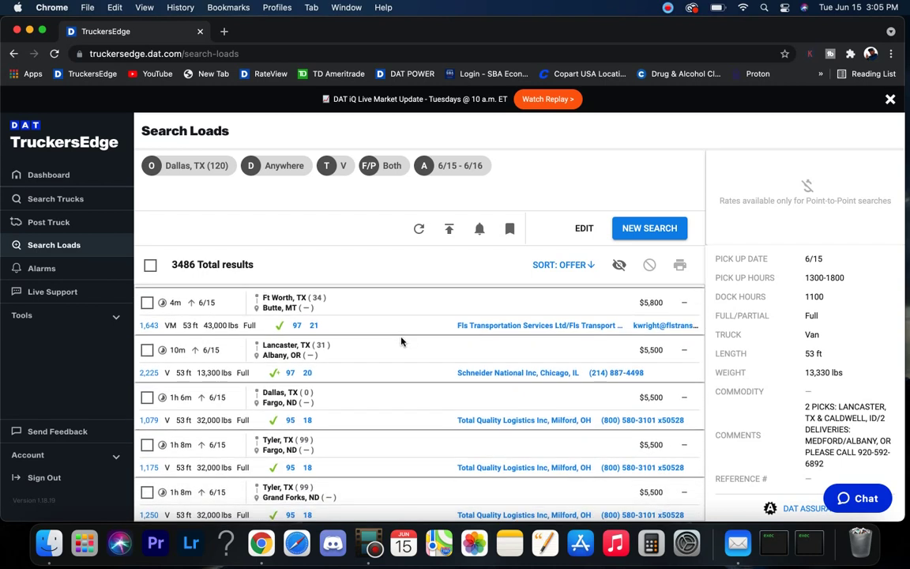
pyautogui.scroll(-3, 401, 342)
pyautogui.scroll(-3, 401, 341)
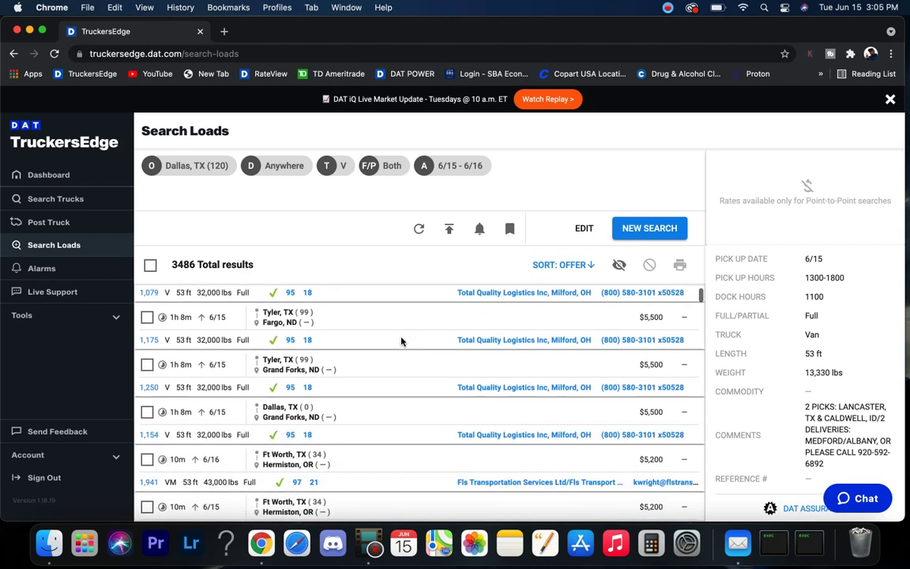
pyautogui.scroll(-3, 401, 341)
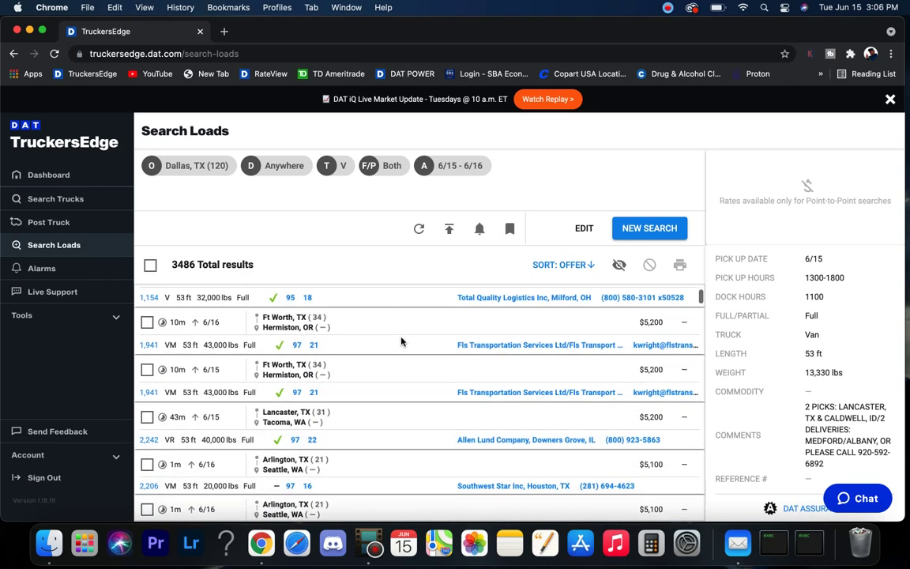
# - Run a load search with Houston, TX as the origin and check its total result count
pyautogui.click(584, 225)
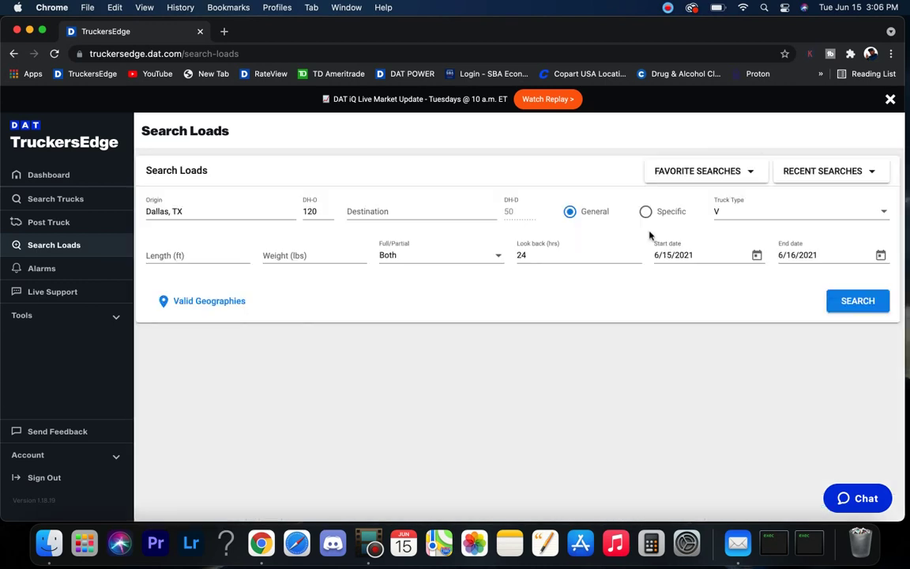
pyautogui.tripleClick(189, 215)
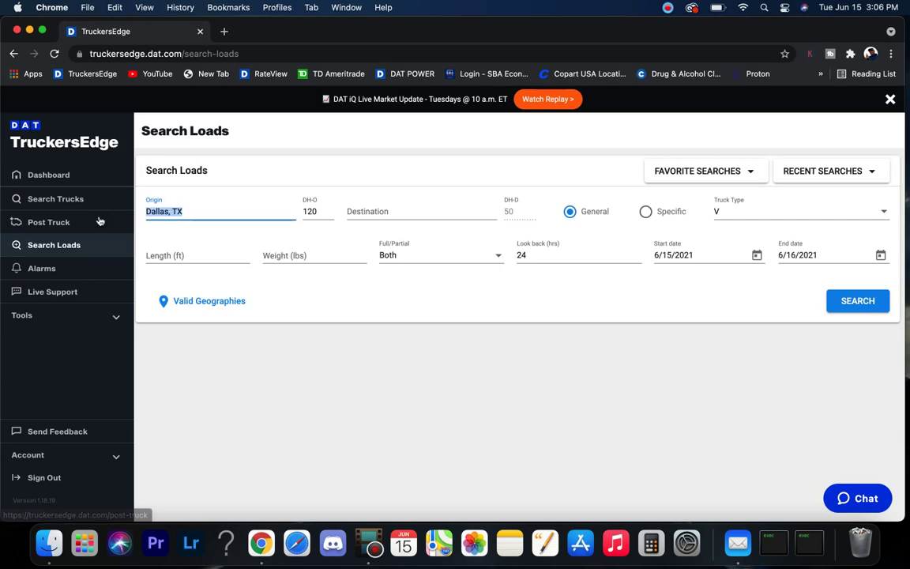
pyautogui.press('BackSpace')
pyautogui.write('houston')
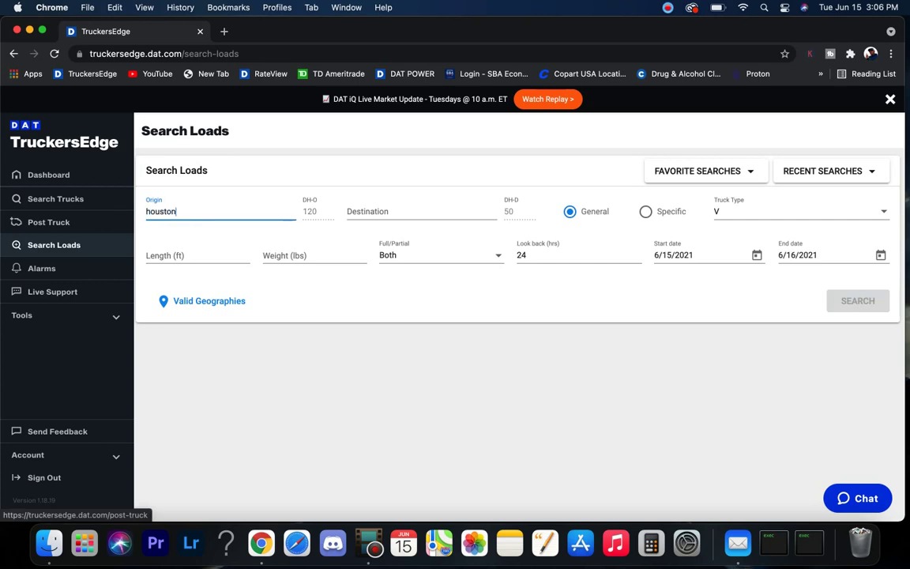
pyautogui.click(183, 234)
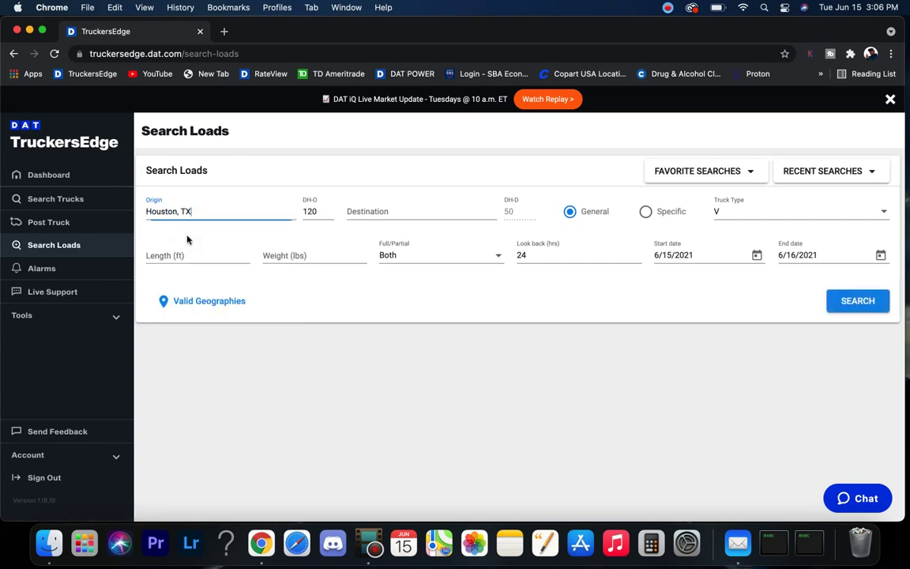
pyautogui.click(849, 301)
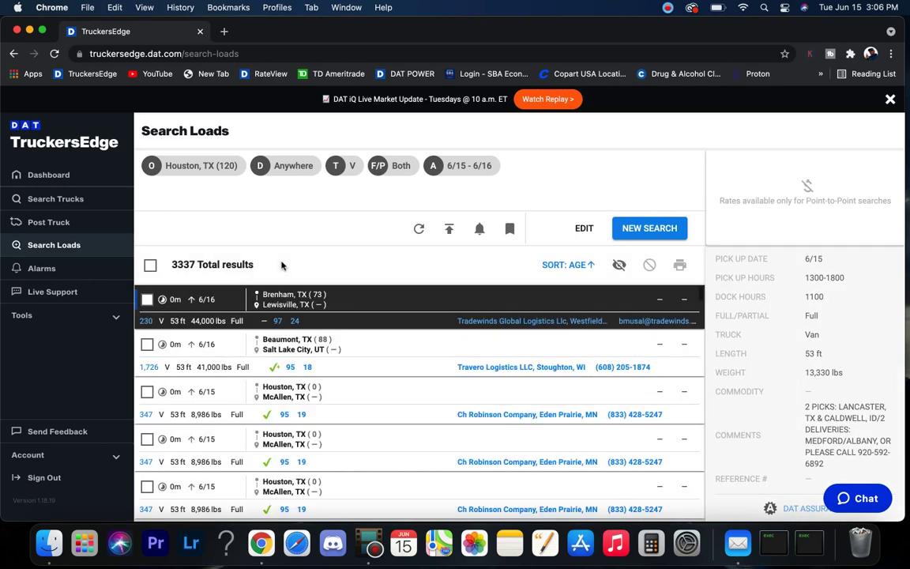
pyautogui.moveTo(172, 264); pyautogui.dragTo(219, 269)
# - Sort the Houston, TX load results by offer rate
pyautogui.click(569, 266)
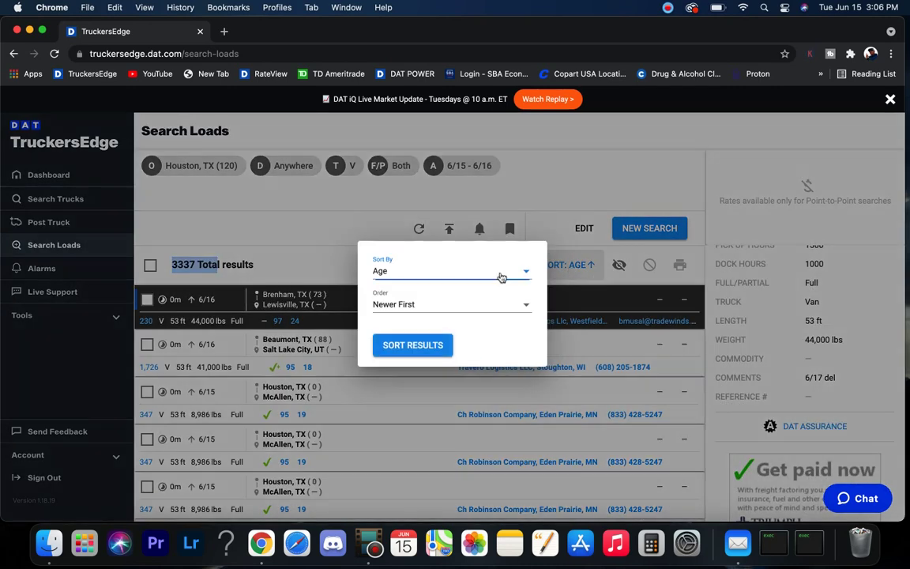
pyautogui.click(412, 274)
pyautogui.scroll(-5, 406, 343)
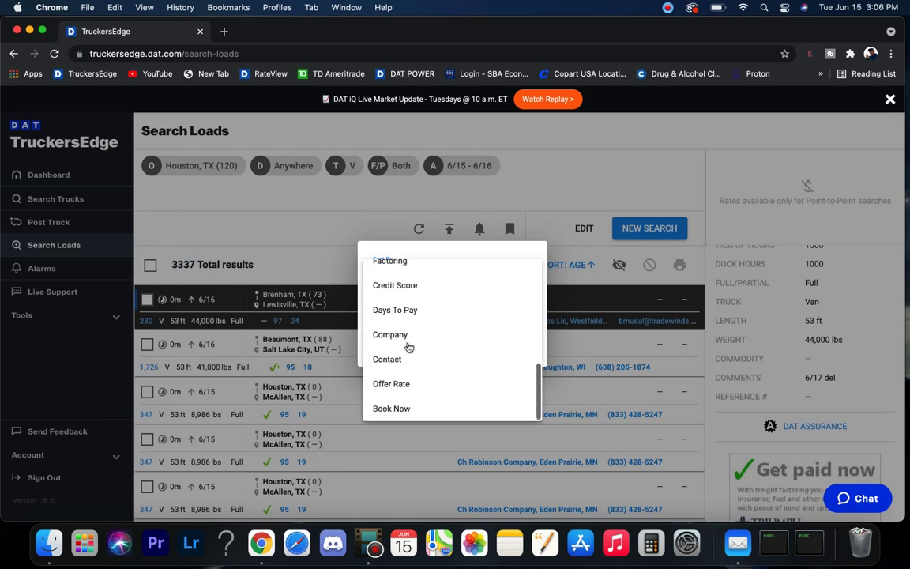
pyautogui.click(407, 383)
pyautogui.click(412, 354)
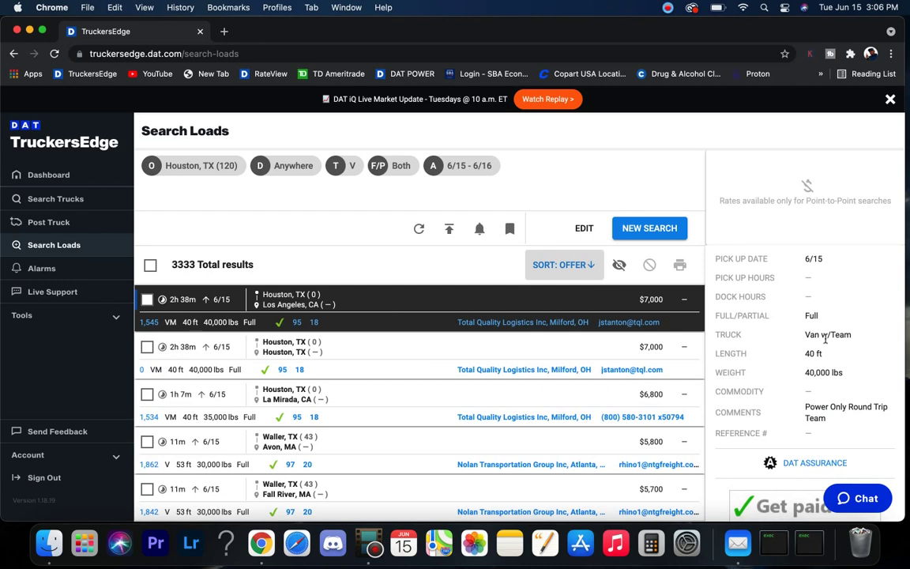
# - Review the rate details of the Houston, TX to Los Angeles, CA load and the offers just below it
pyautogui.scroll(-1, 423, 316)
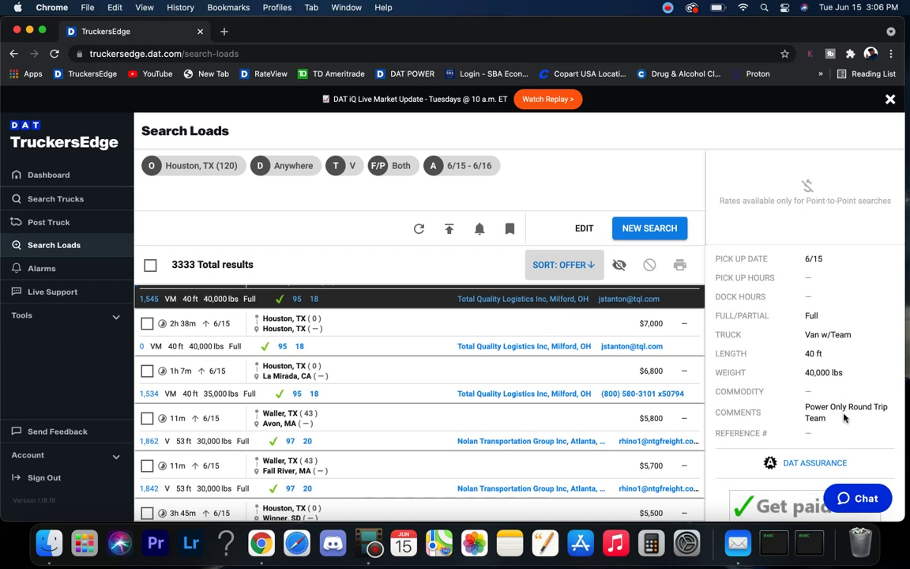
pyautogui.scroll(5, 772, 325)
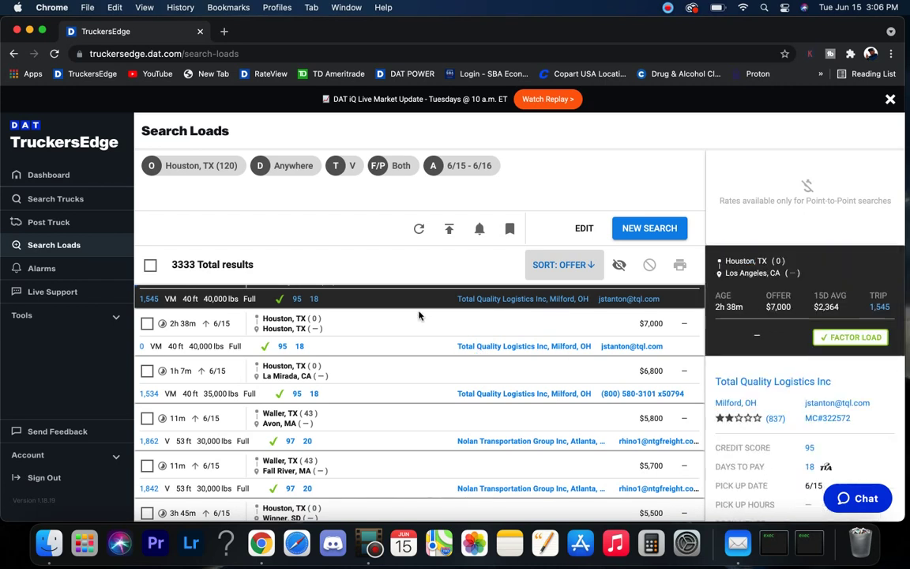
pyautogui.scroll(-1, 419, 315)
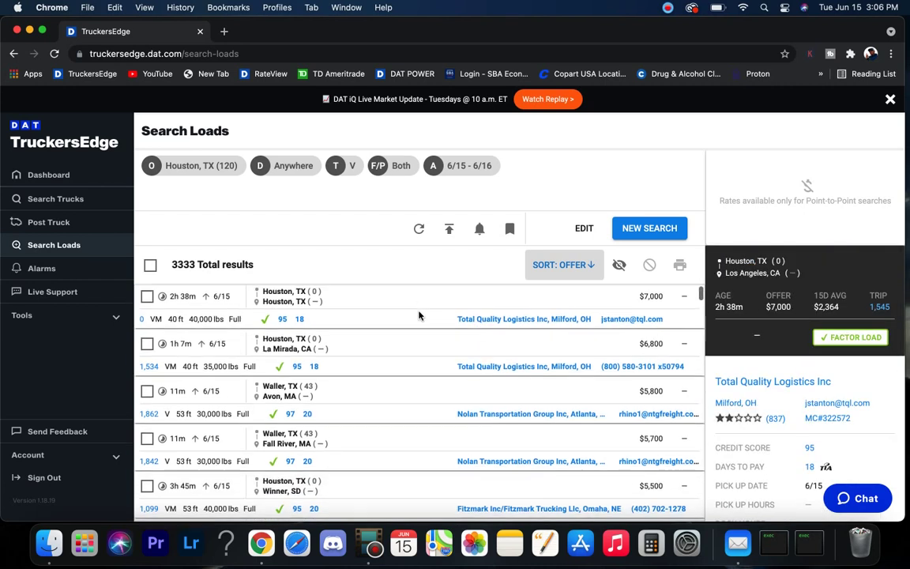
# - Open the Houston, TX to La Mirada, CA load and read its equipment details and comments
pyautogui.click(412, 355)
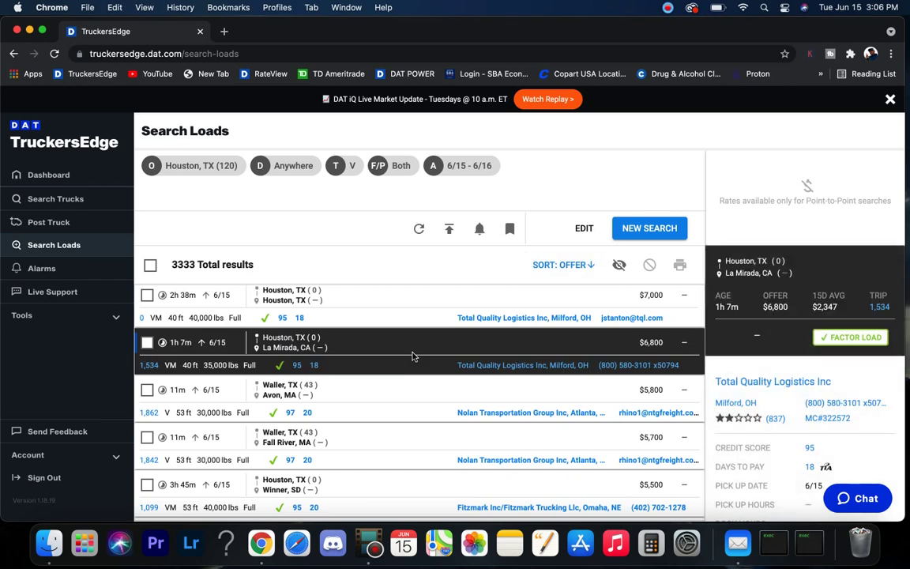
pyautogui.scroll(-5, 778, 381)
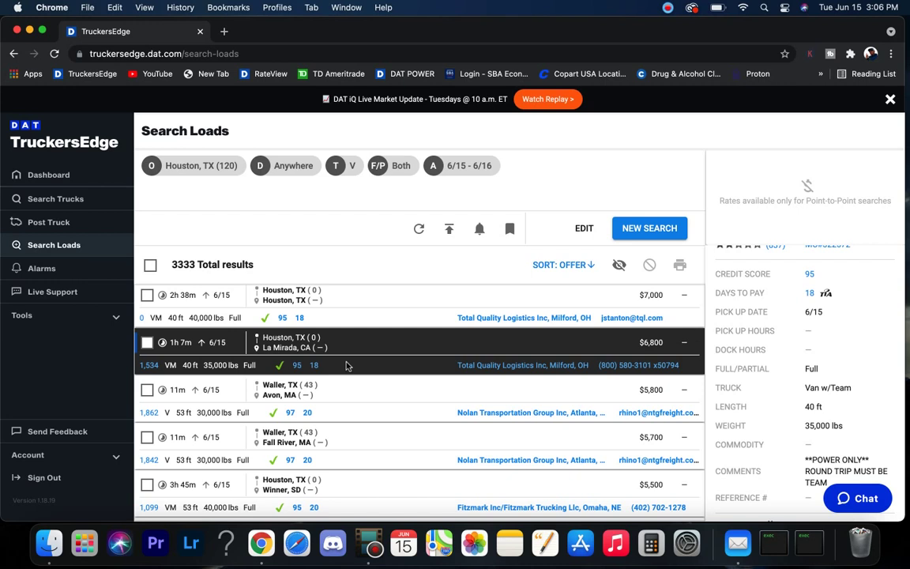
pyautogui.scroll(-3, 345, 365)
pyautogui.scroll(3, 345, 366)
pyautogui.scroll(-3, 832, 412)
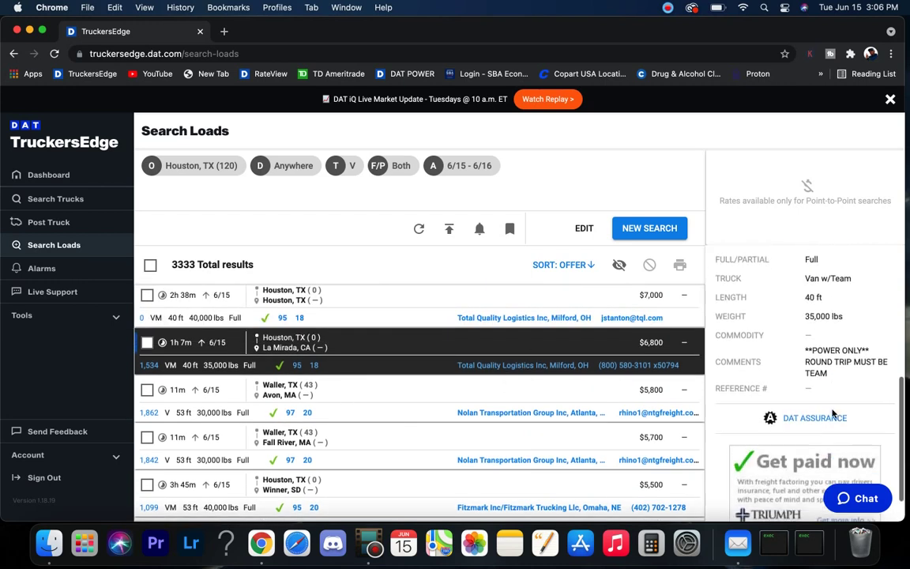
pyautogui.scroll(-1, 790, 379)
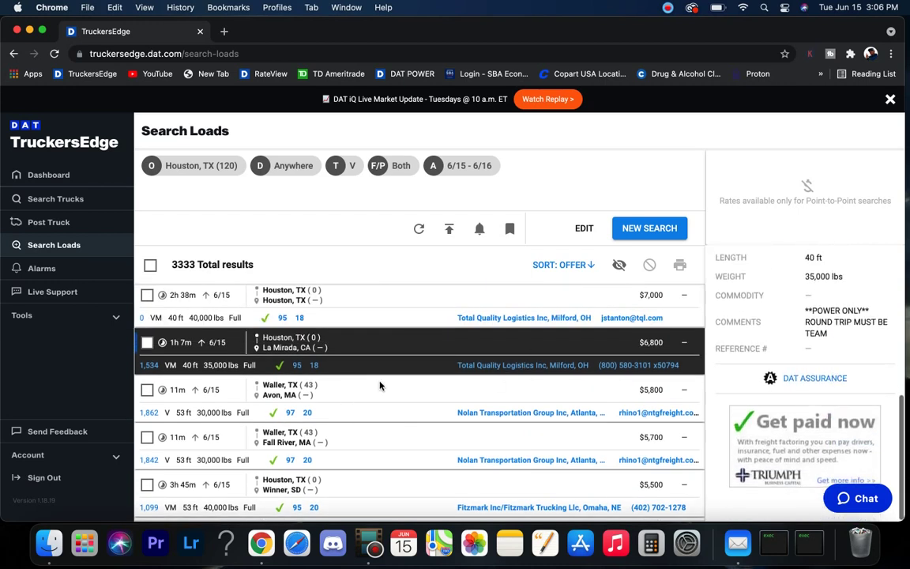
# - Open the Houston, TX to Winner, SD load and check its offer, average rate, trip length and comments
pyautogui.scroll(-3, 380, 386)
pyautogui.scroll(-3, 379, 386)
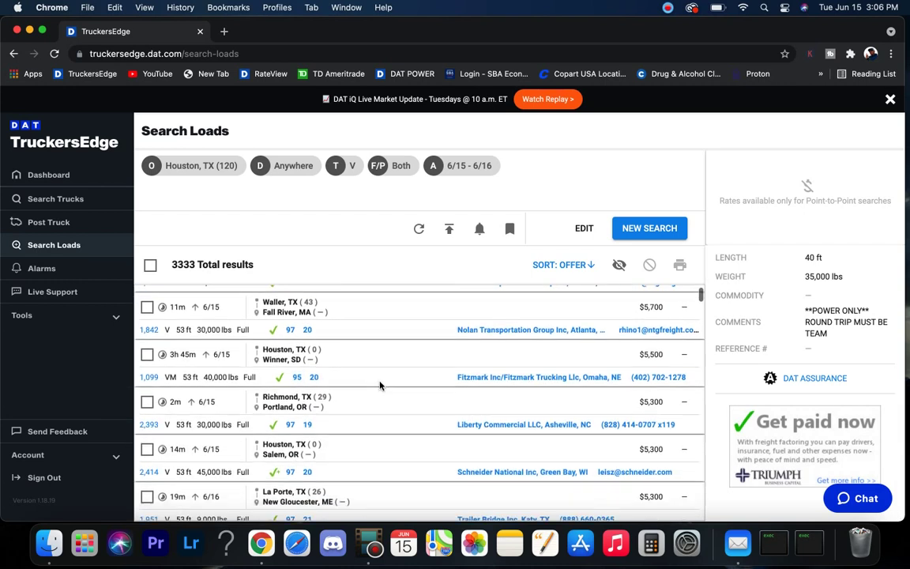
pyautogui.click(382, 361)
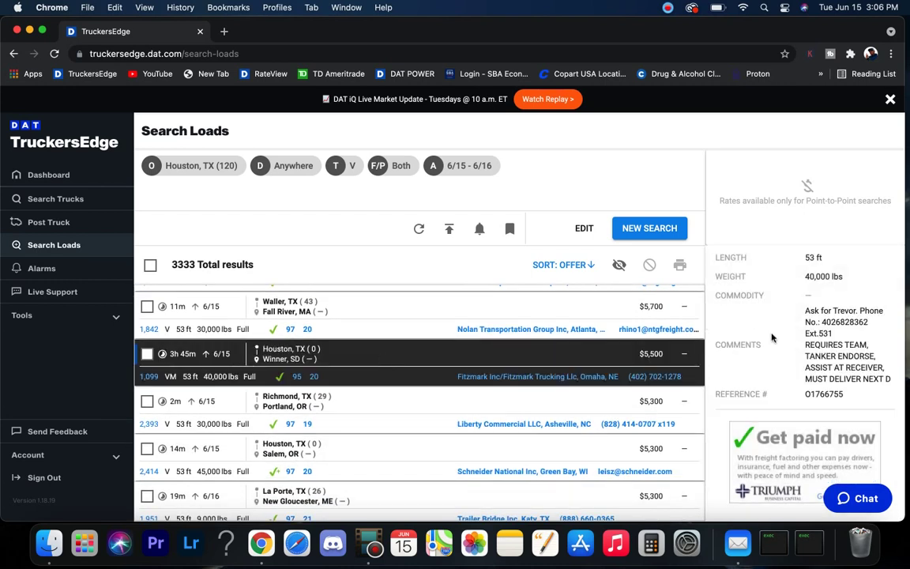
pyautogui.scroll(3, 772, 335)
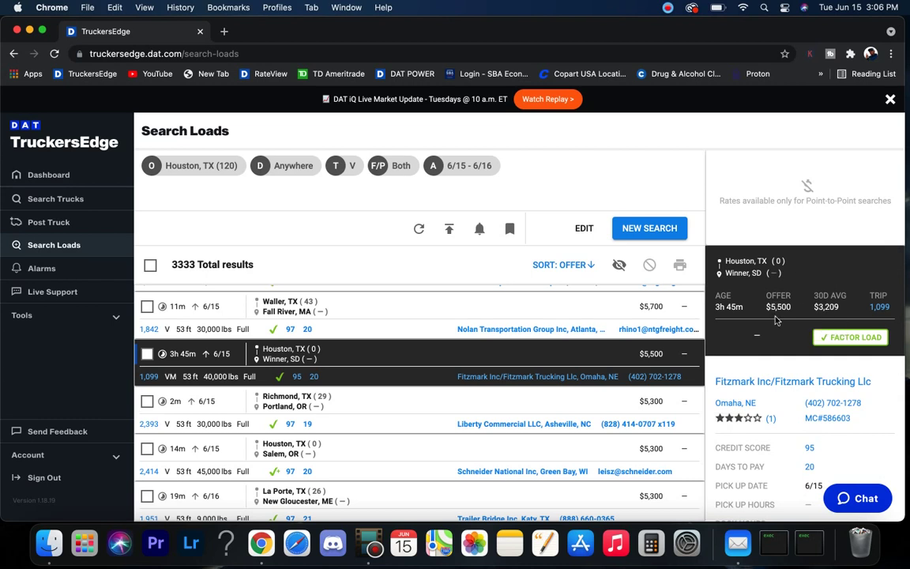
pyautogui.scroll(-5, 776, 319)
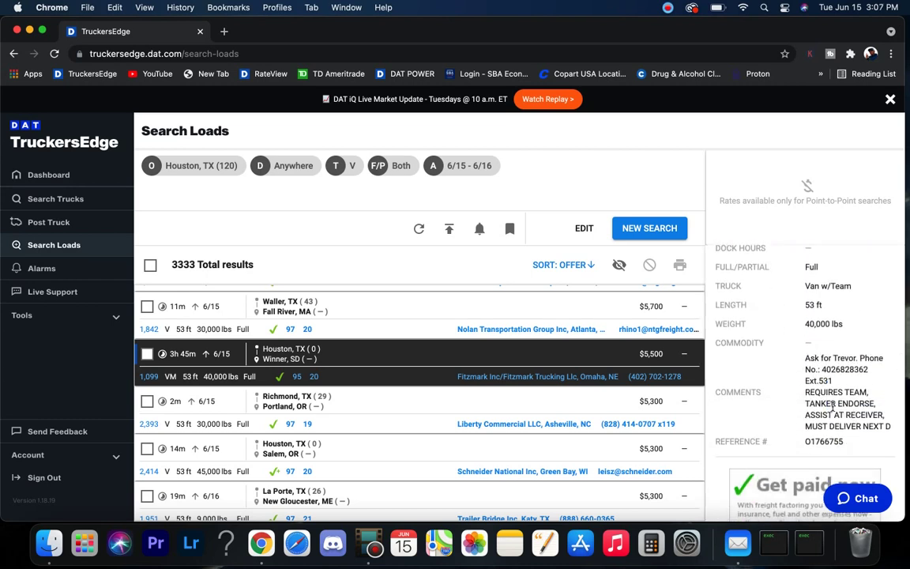
# - Look through the remaining high offers in the Houston, TX results, comparing rates and destinations
pyautogui.scroll(-3, 455, 409)
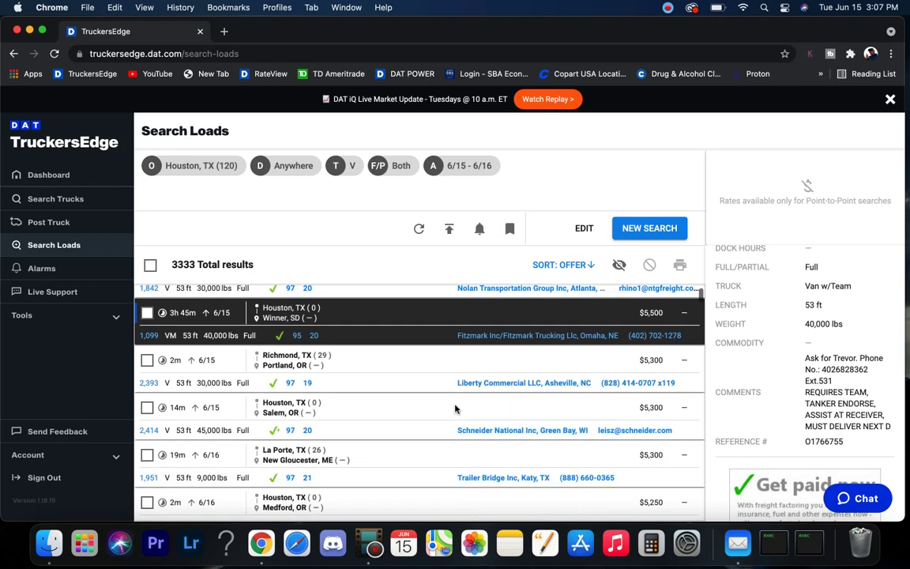
pyautogui.scroll(-3, 455, 408)
pyautogui.scroll(-10, 455, 408)
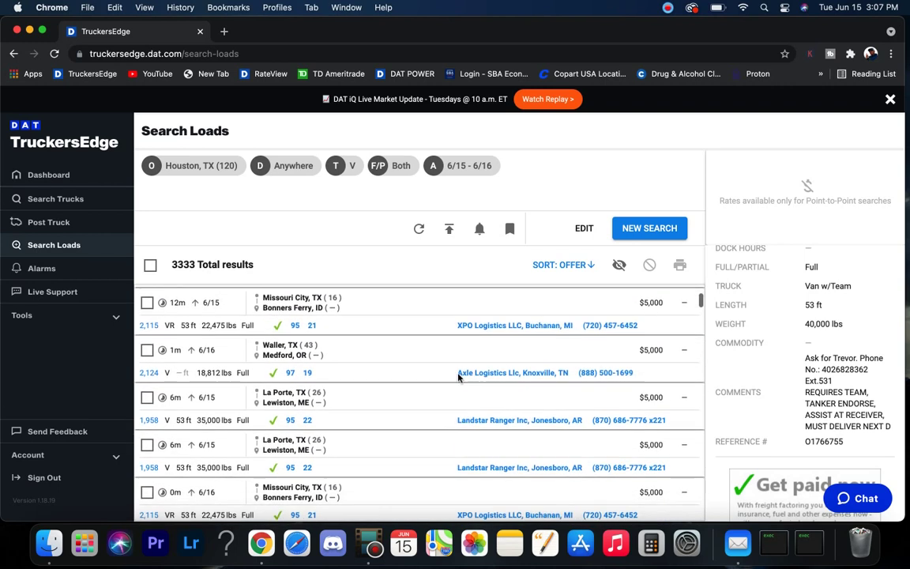
# - Run a new load search with Atlanta, GA as the origin
pyautogui.click(651, 229)
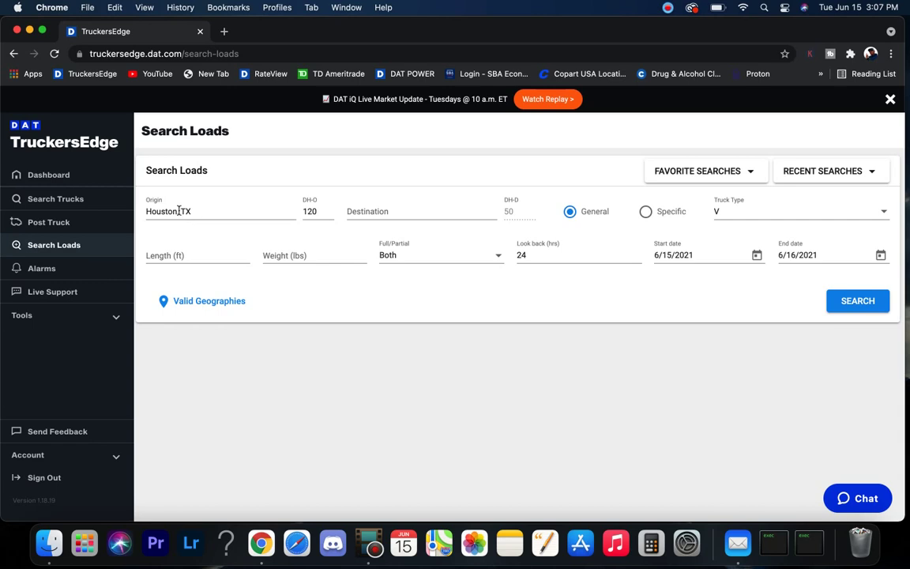
pyautogui.tripleClick(203, 211)
pyautogui.press('BackSpace')
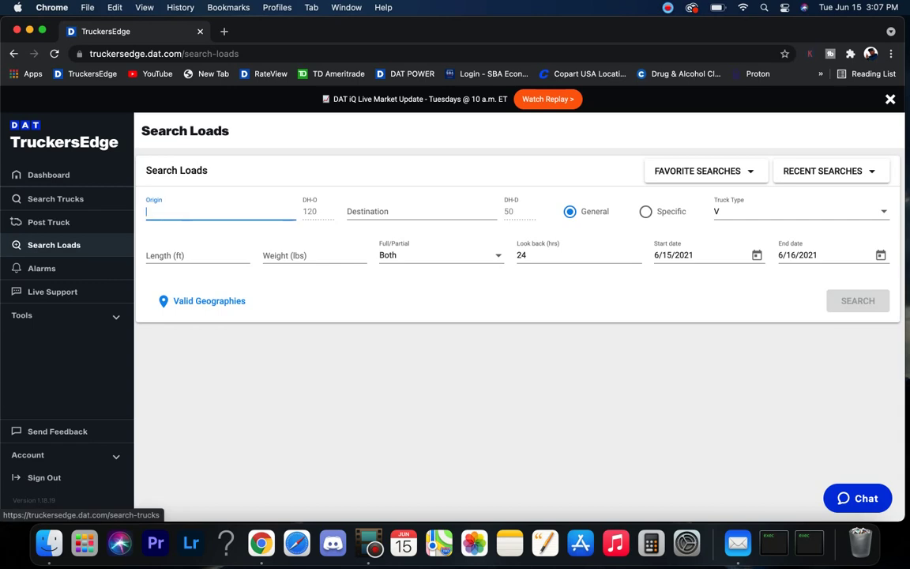
pyautogui.write('atlanta')
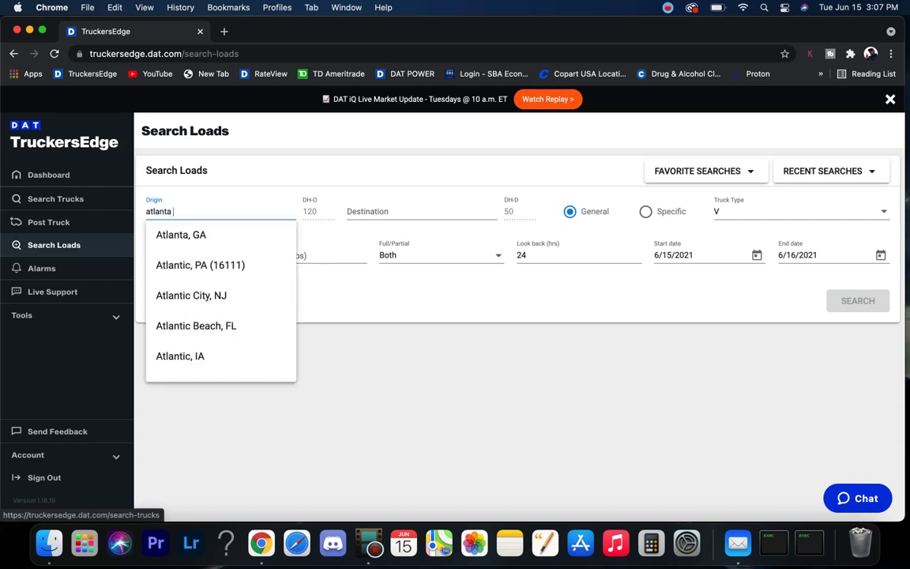
pyautogui.click(174, 236)
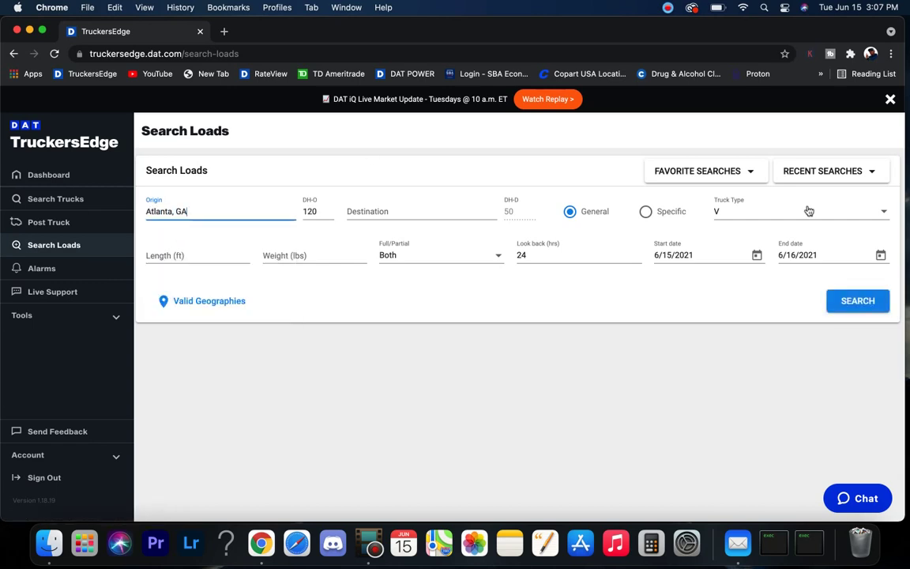
pyautogui.click(851, 300)
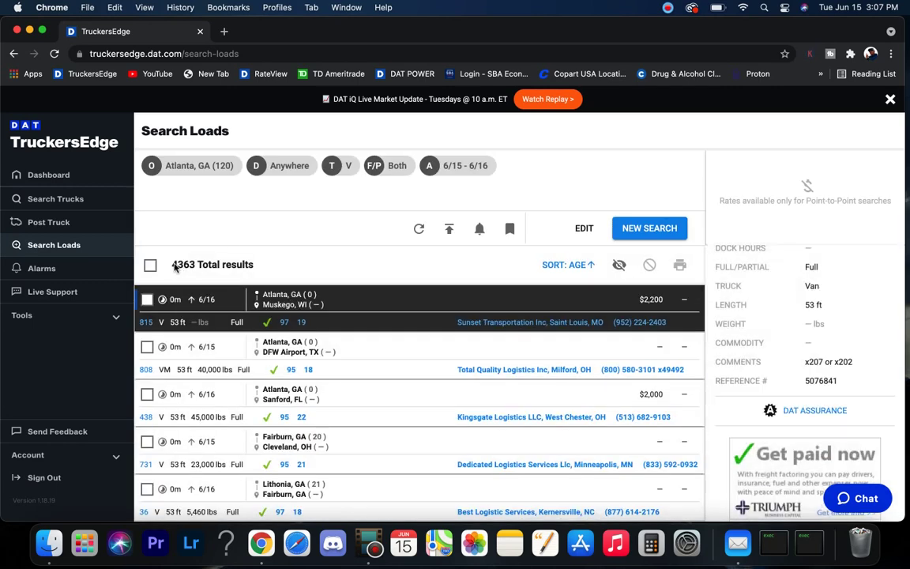
# - Sort the Atlanta, GA load results by offer rate, larger first
pyautogui.click(567, 265)
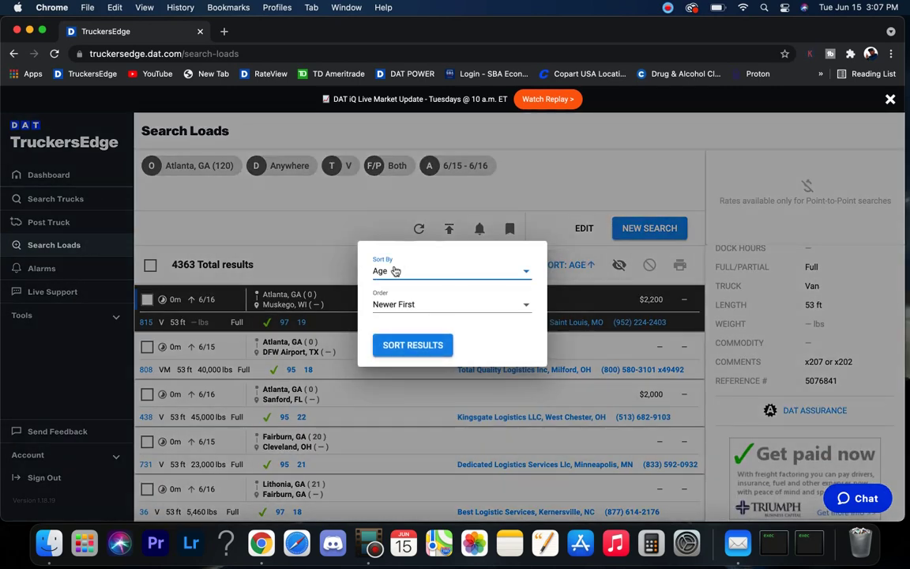
pyautogui.click(392, 270)
pyautogui.scroll(-6, 431, 345)
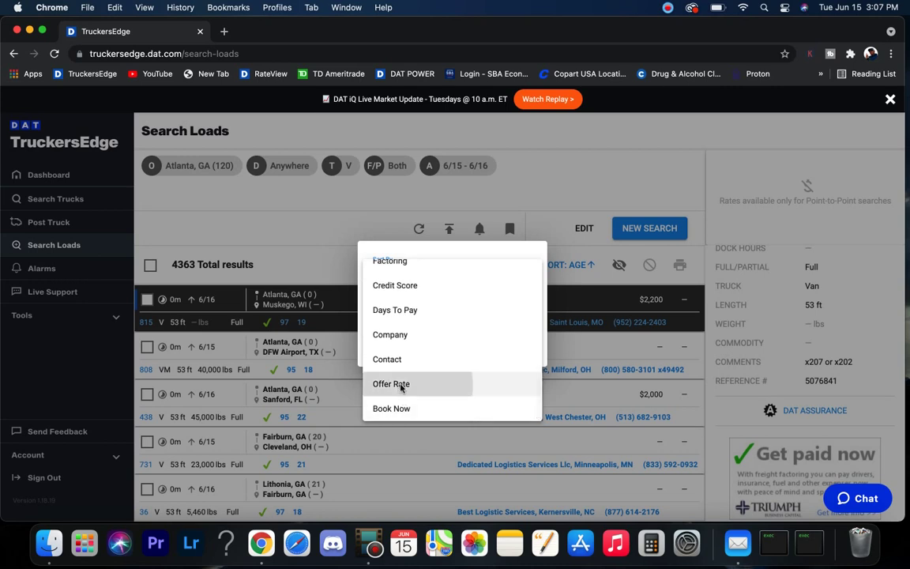
pyautogui.click(402, 381)
pyautogui.click(411, 353)
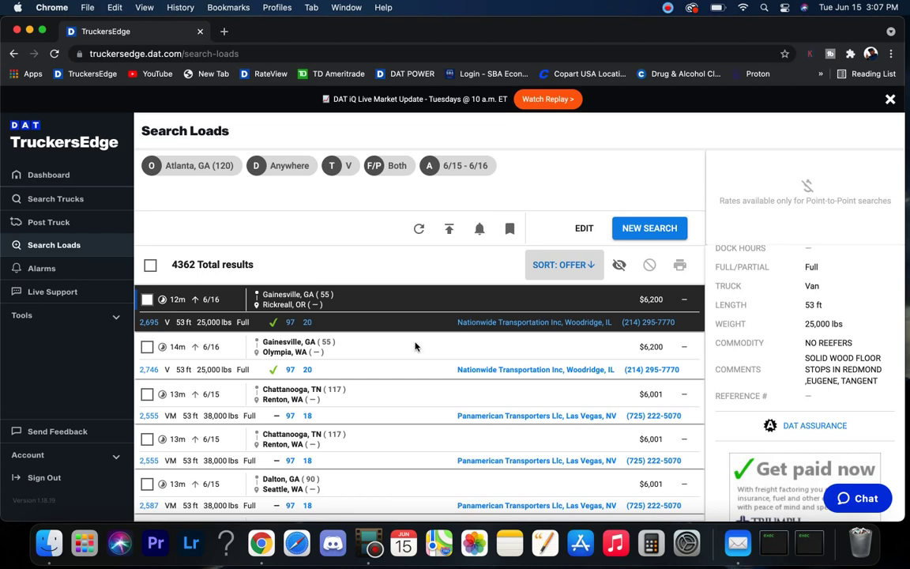
# - Read the Gainesville, GA to Rickreall, OR load's rates, equipment details and comments, and check the other high offers in the Atlanta results
pyautogui.scroll(5, 788, 315)
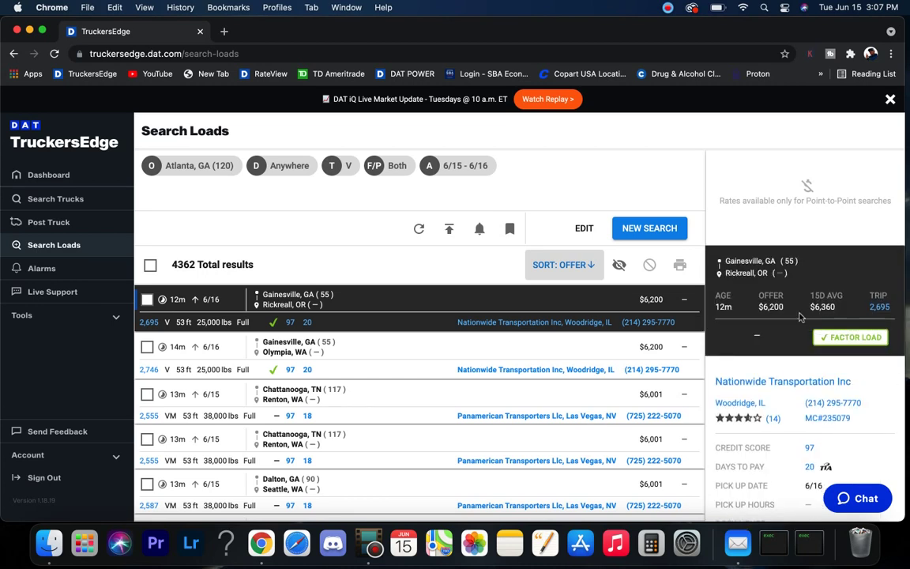
pyautogui.scroll(-5, 814, 316)
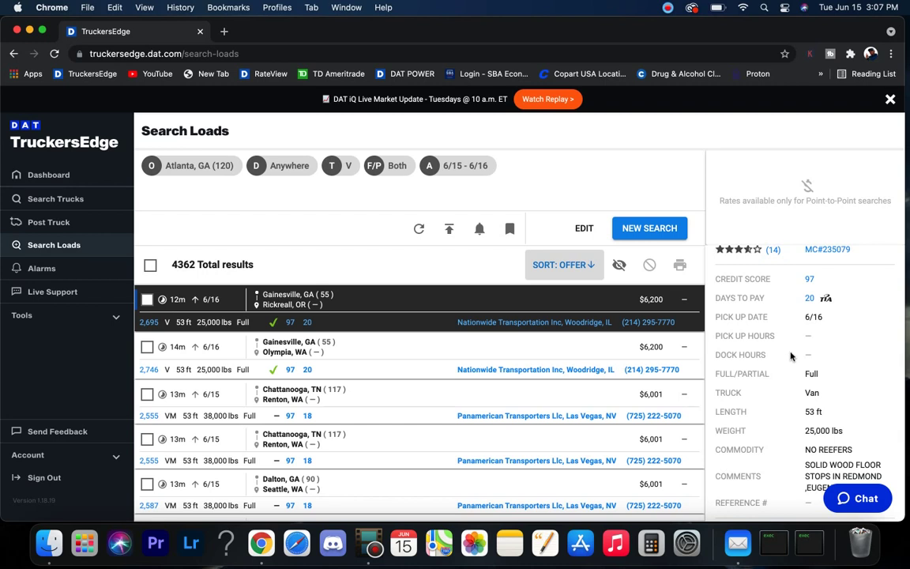
pyautogui.scroll(-2, 791, 357)
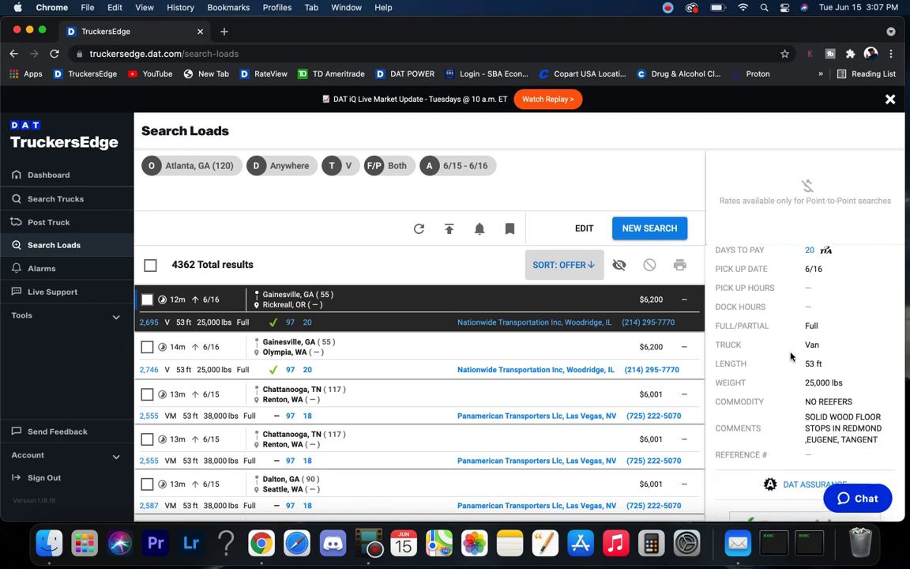
pyautogui.scroll(-5, 307, 365)
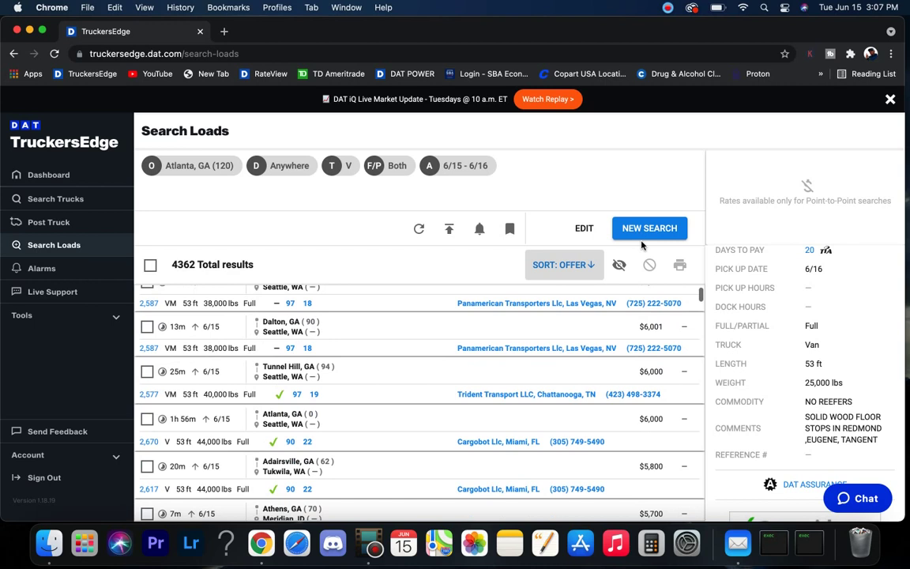
# - Run a new load search with Savannah, GA as the origin
pyautogui.click(650, 227)
pyautogui.tripleClick(194, 212)
pyautogui.press('BackSpace')
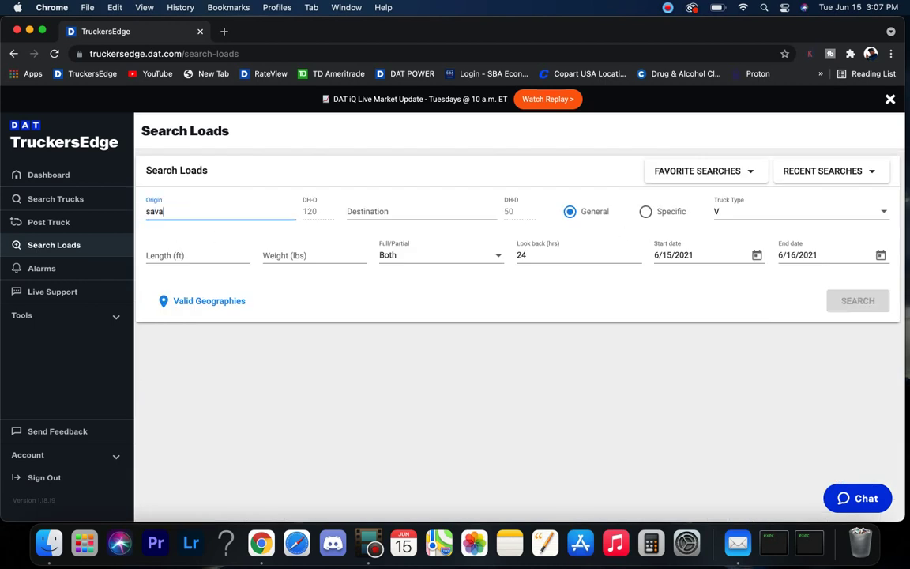
pyautogui.write('savannah')
pyautogui.click(179, 231)
pyautogui.click(845, 310)
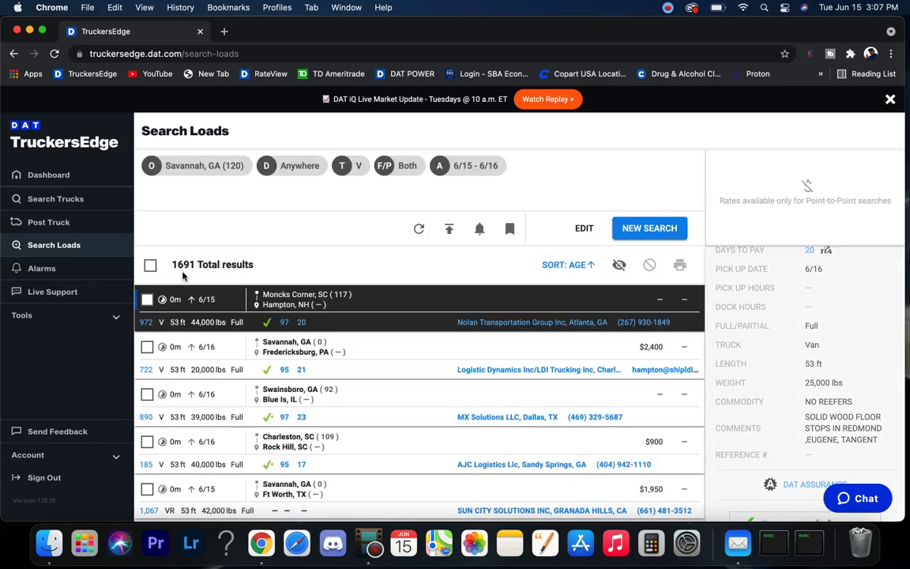
# - Highlight the Savannah, GA search's total result count and sort its loads by offer rate, larger first
pyautogui.moveTo(176, 265); pyautogui.dragTo(201, 269)
pyautogui.click(563, 265)
pyautogui.click(435, 275)
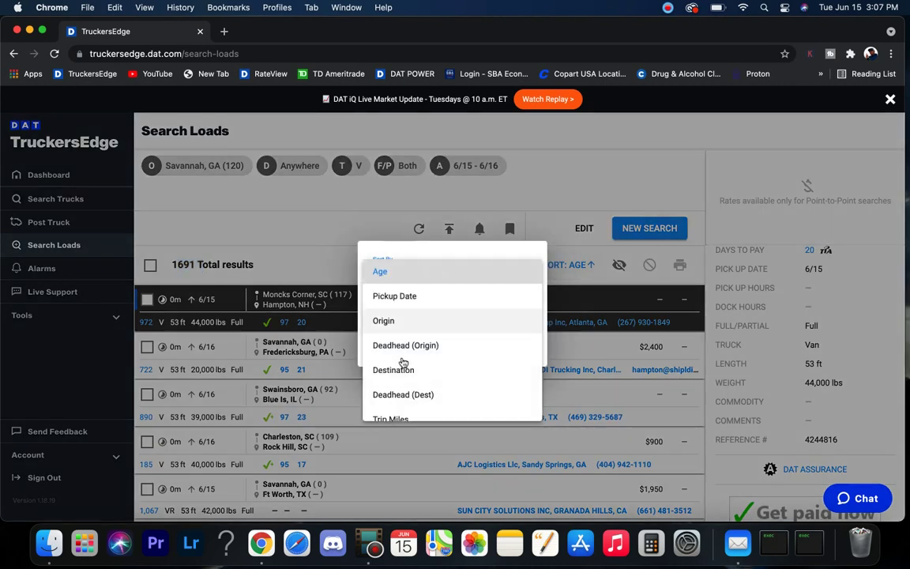
pyautogui.scroll(-5, 405, 367)
pyautogui.click(403, 382)
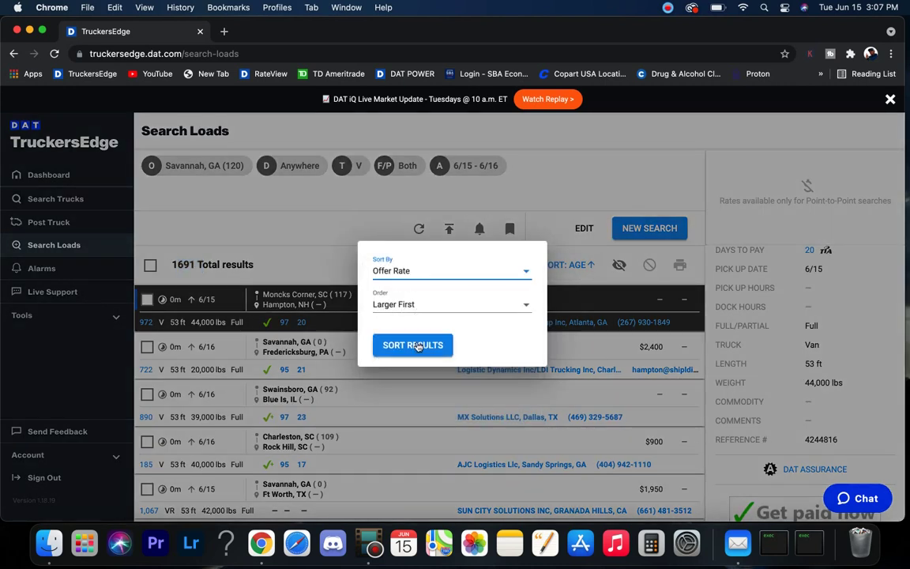
pyautogui.click(414, 345)
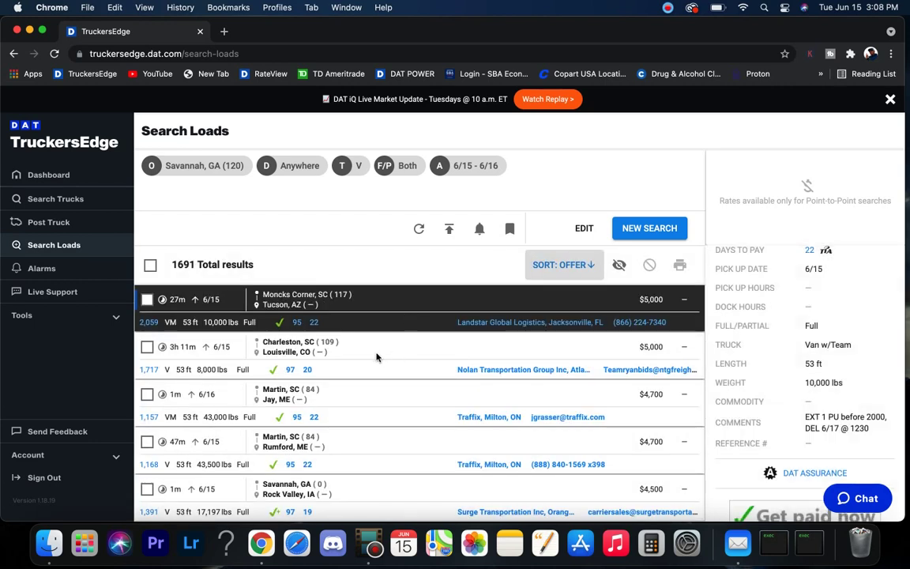
# - Look through the highest Savannah, GA offers and compare the Moncks Corner, SC to Tucson, AZ load's offer with its average rate
pyautogui.scroll(-2, 376, 357)
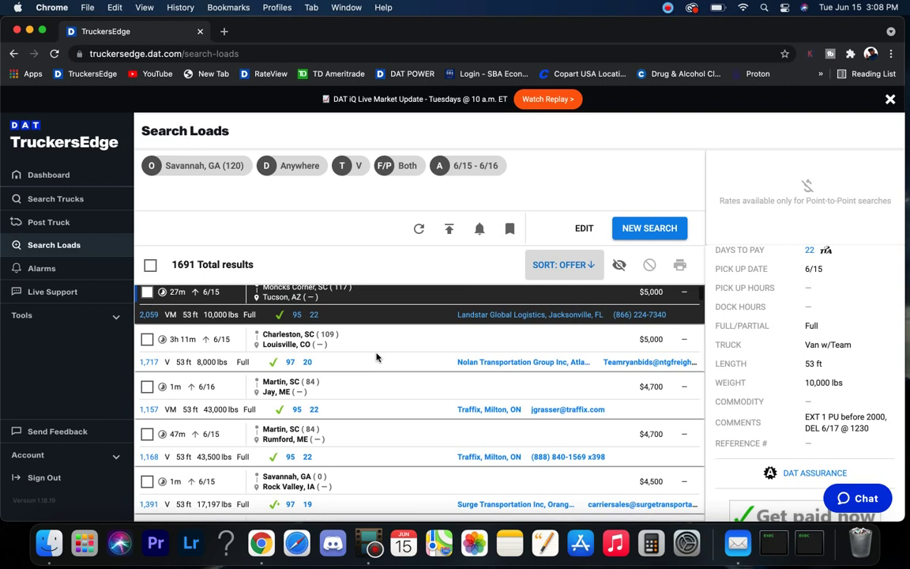
pyautogui.scroll(-4, 376, 357)
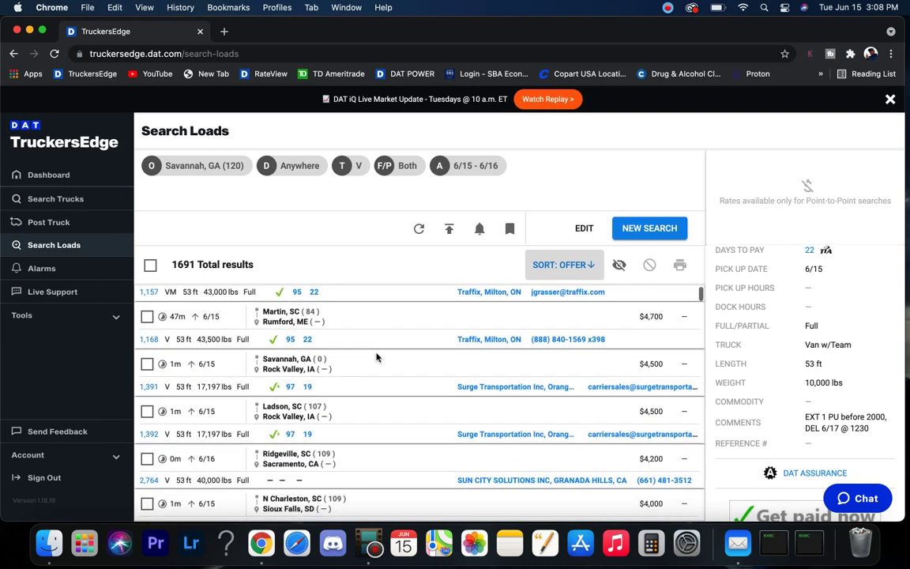
pyautogui.scroll(-3, 376, 357)
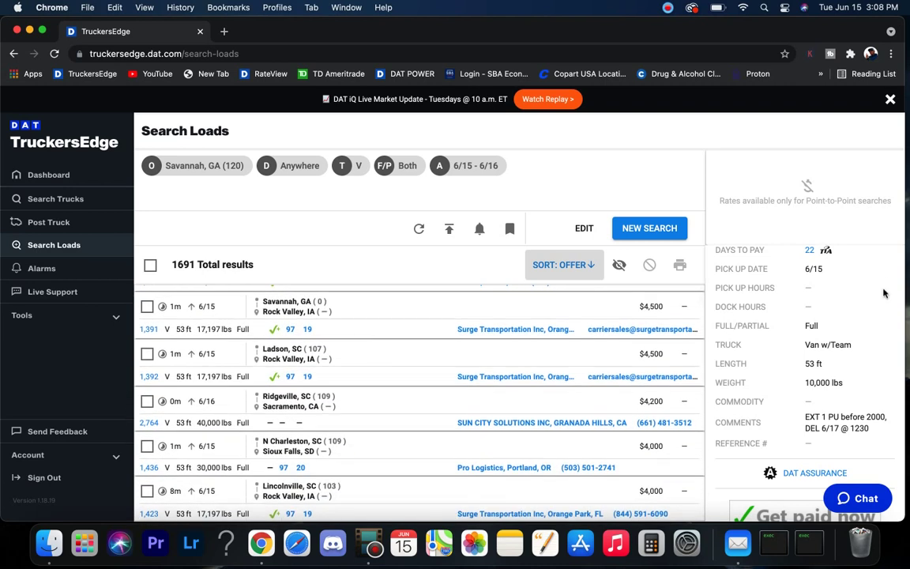
pyautogui.scroll(5, 858, 324)
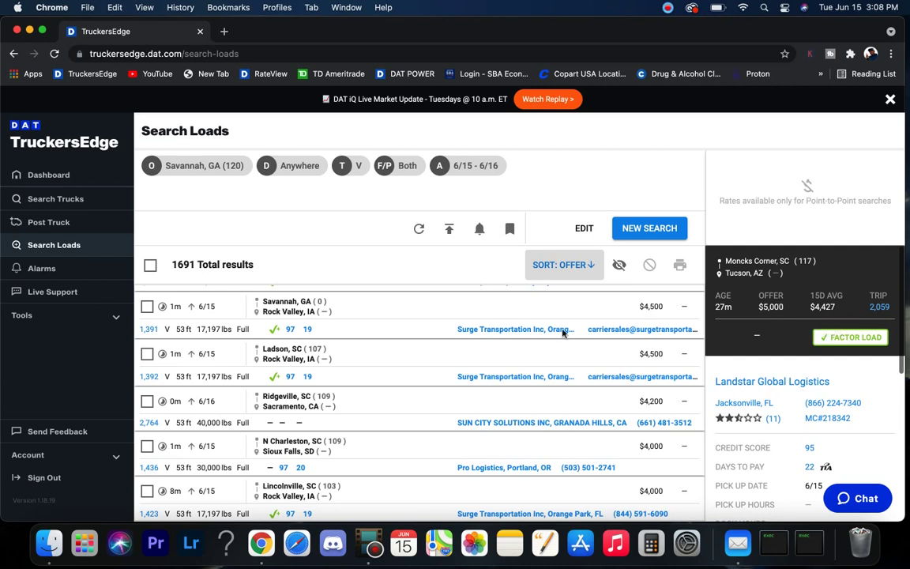
pyautogui.scroll(9, 401, 358)
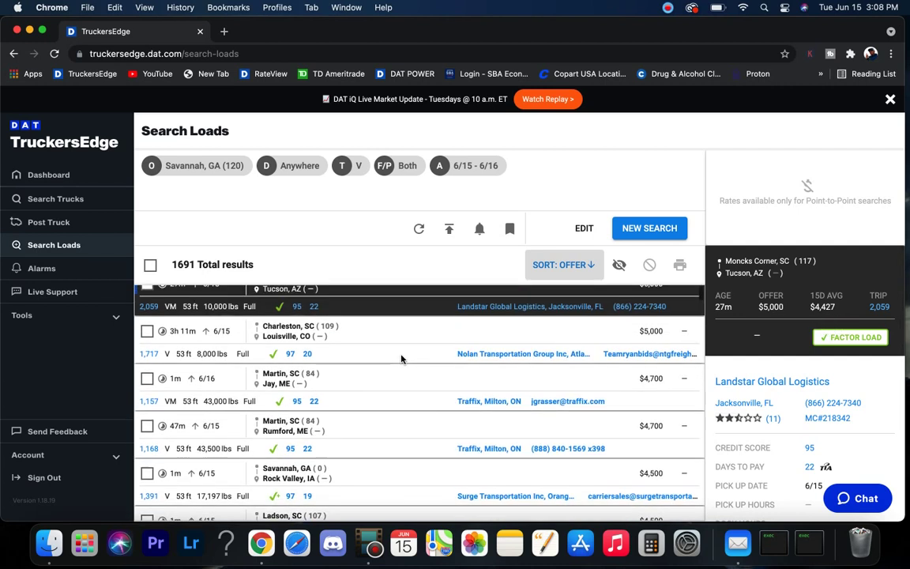
pyautogui.scroll(-8, 401, 359)
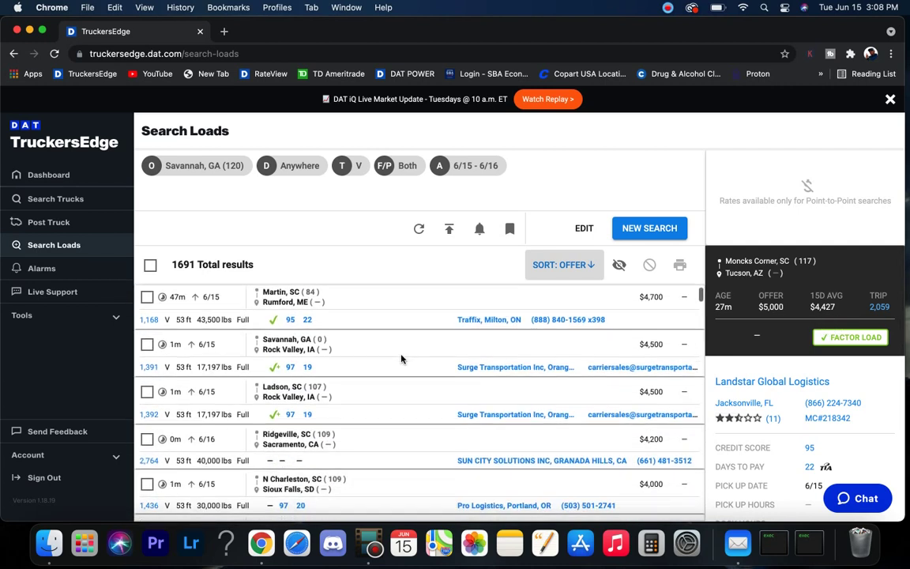
# - Open the Ladson, SC to Rock Valley, IA and N Charleston, SC to Sioux Falls, SD loads to compare offers, average rates and trip lengths
pyautogui.click(400, 358)
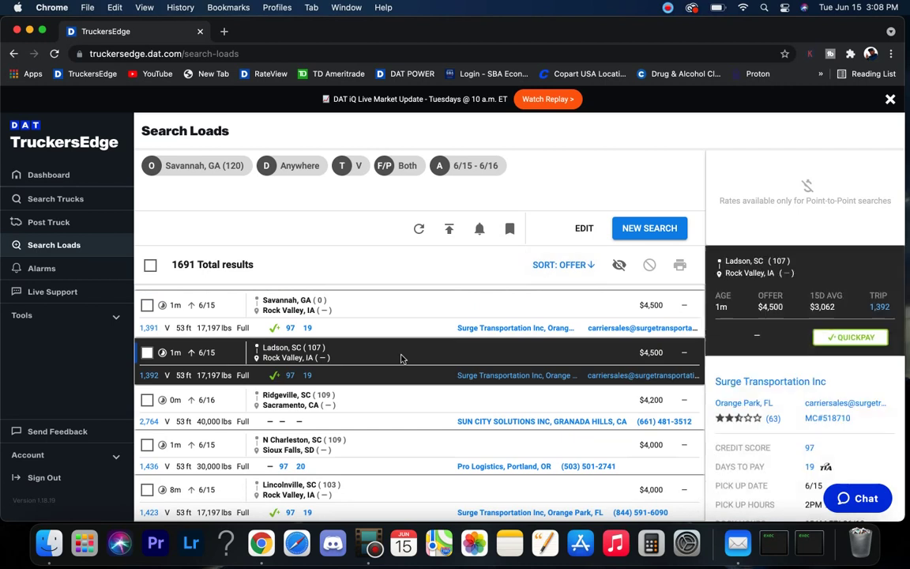
pyautogui.scroll(-5, 401, 359)
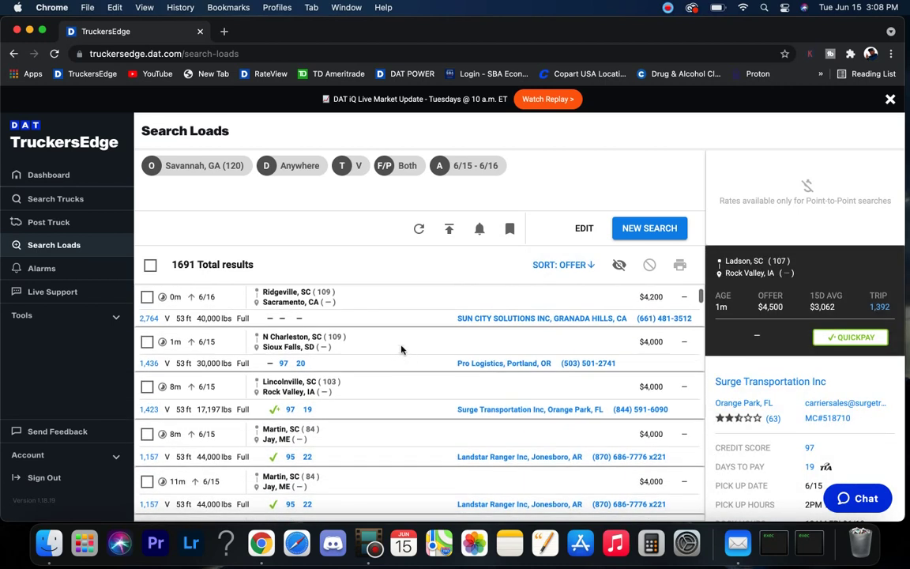
pyautogui.click(399, 351)
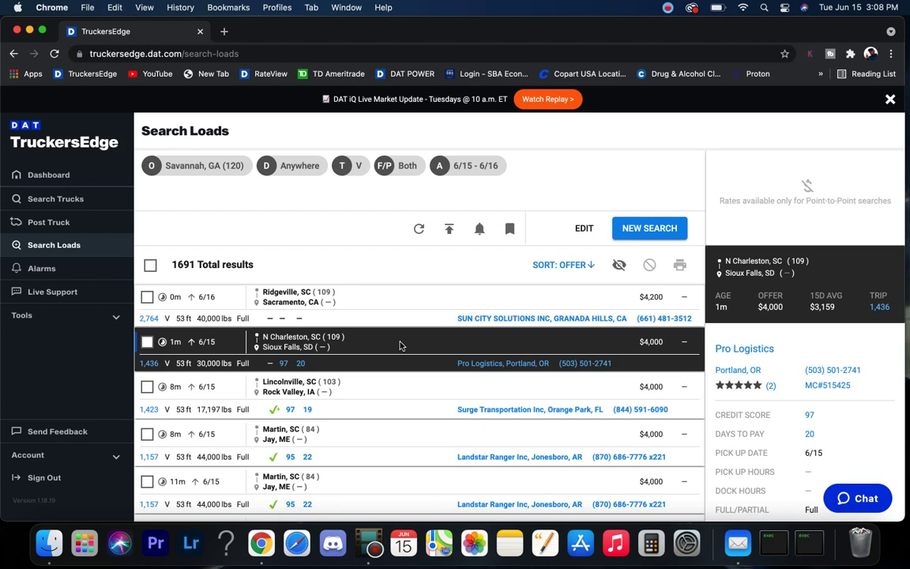
# - Look through the remaining high offers in the Savannah, GA results, comparing rates and destinations
pyautogui.scroll(-6, 400, 346)
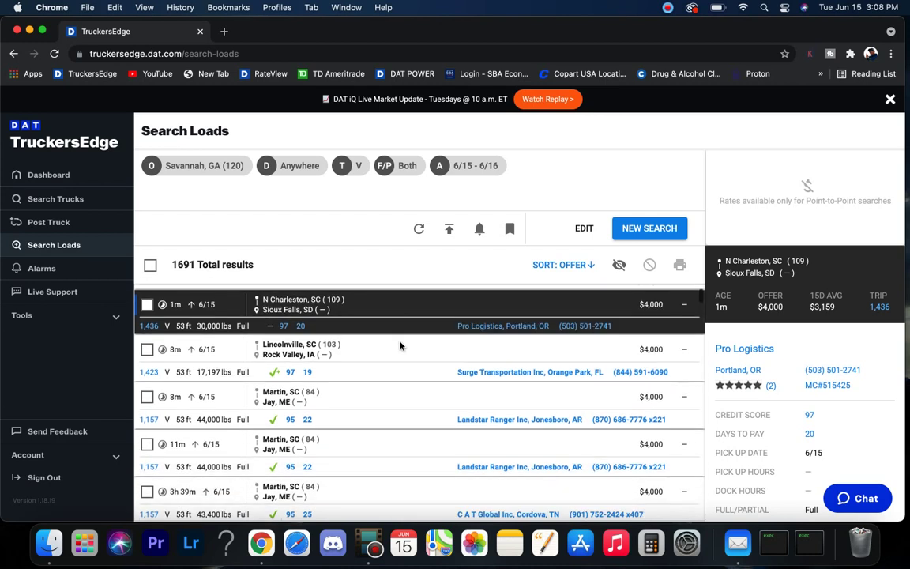
pyautogui.scroll(-5, 400, 345)
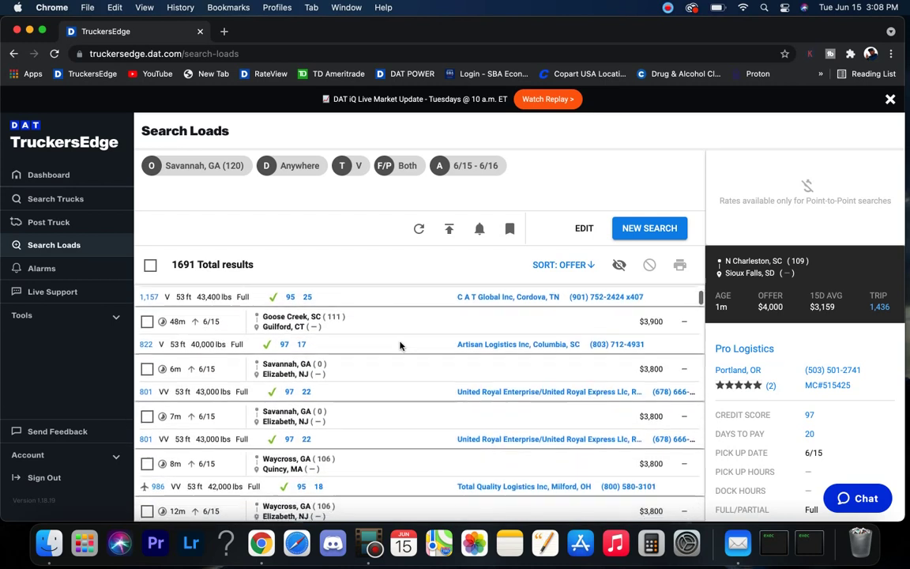
pyautogui.scroll(-4, 400, 345)
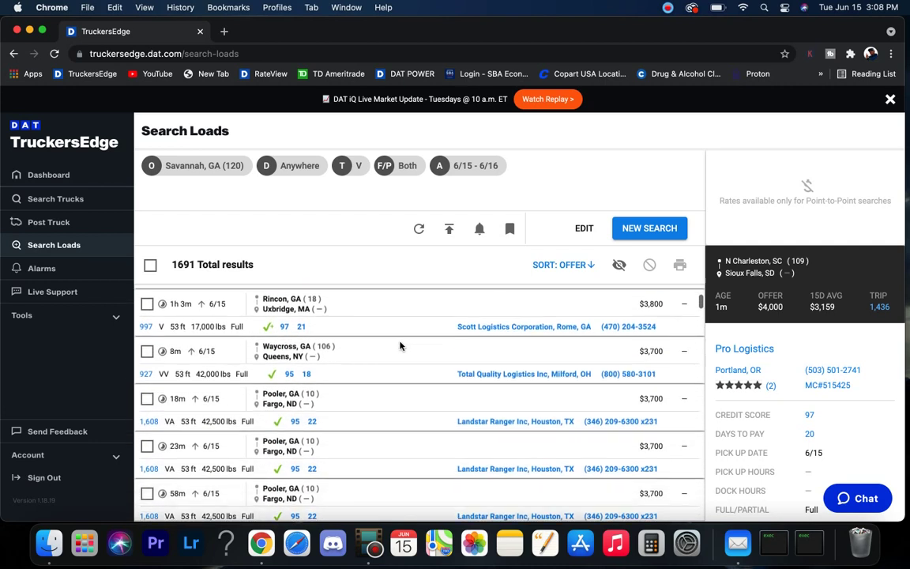
# - Run a new load search with Columbia, SC as the origin
pyautogui.click(649, 228)
pyautogui.click(181, 209)
pyautogui.press('super+a')
pyautogui.press('BackSpace')
pyautogui.write('co')
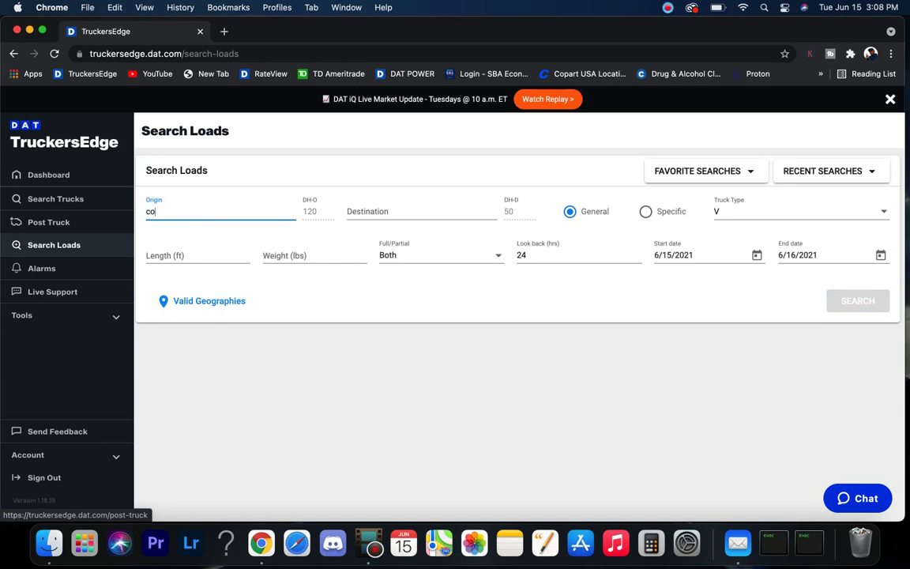
pyautogui.write('lumbia')
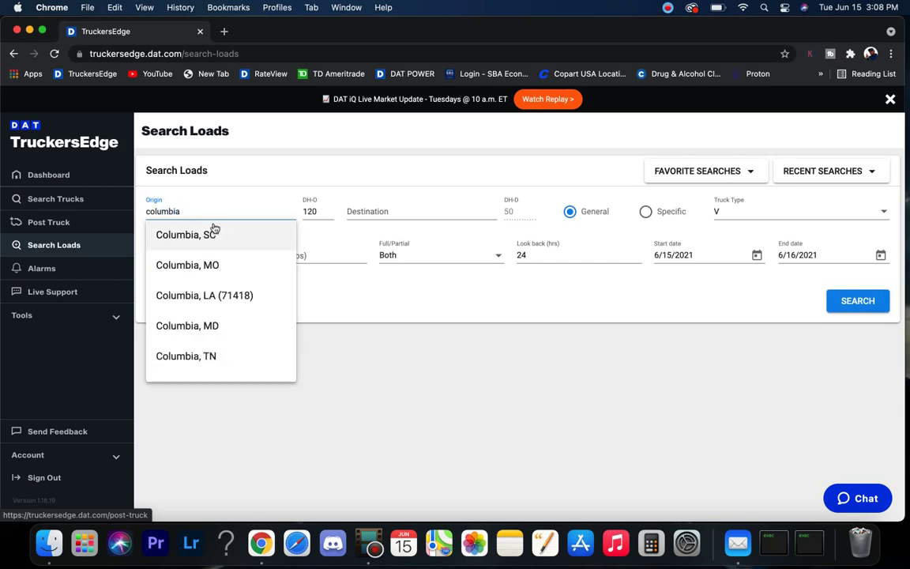
pyautogui.click(213, 230)
pyautogui.click(851, 307)
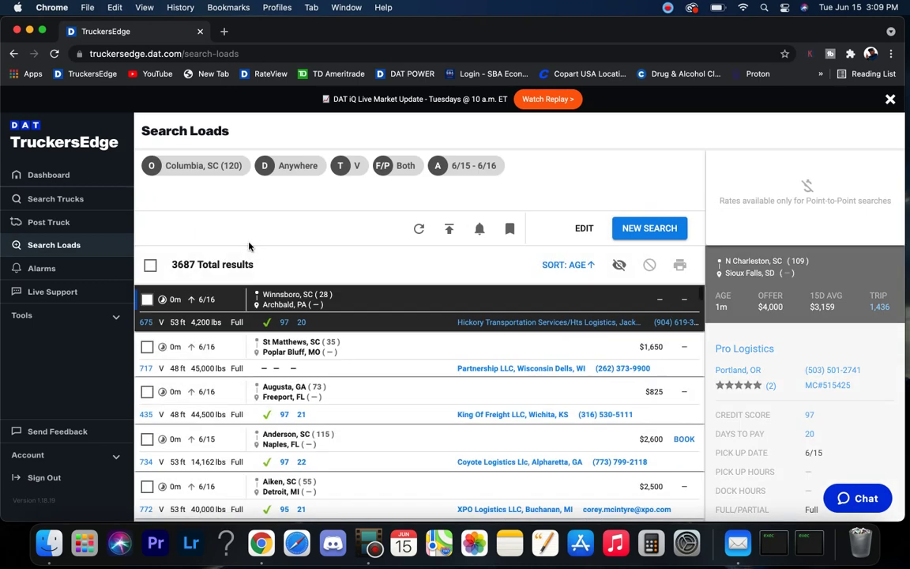
# - Highlight the Columbia, SC search's total result count and sort its loads by offer rate, larger first
pyautogui.moveTo(171, 265); pyautogui.dragTo(209, 264)
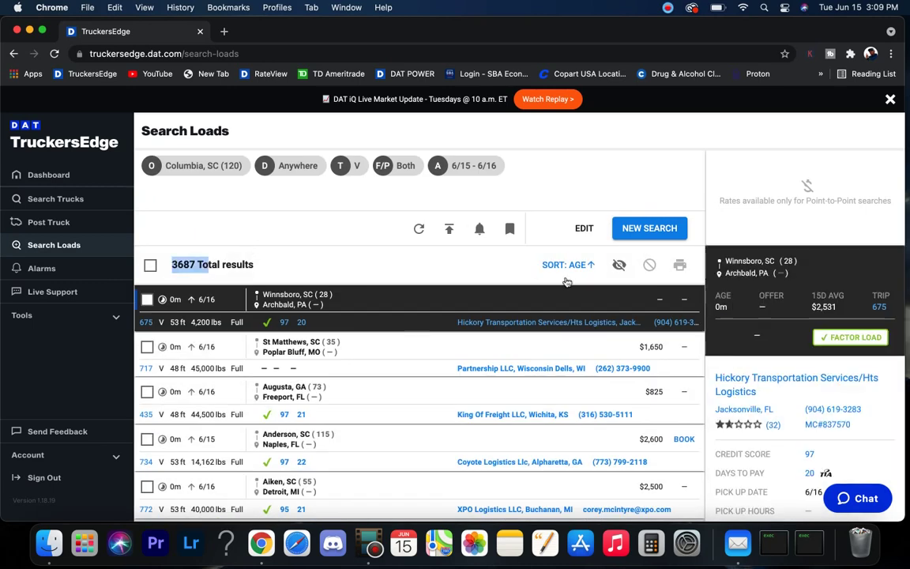
pyautogui.scroll(-6, 410, 386)
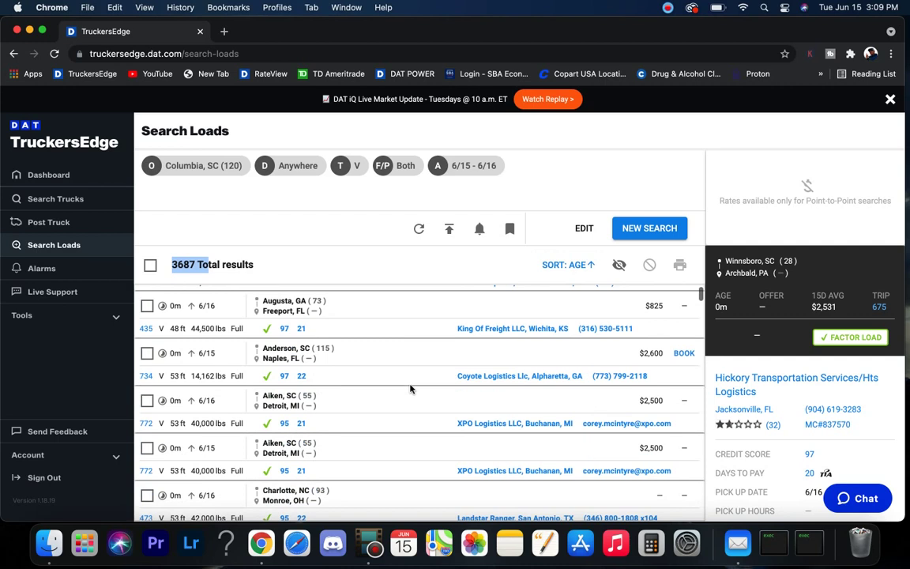
pyautogui.scroll(6, 410, 386)
pyautogui.click(562, 264)
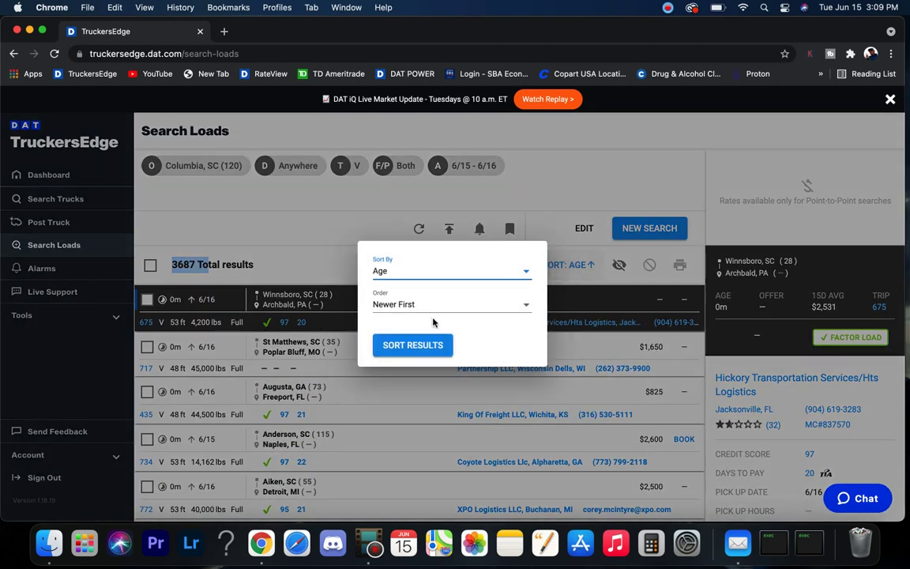
pyautogui.click(425, 277)
pyautogui.scroll(-5, 413, 352)
pyautogui.click(405, 381)
pyautogui.click(415, 354)
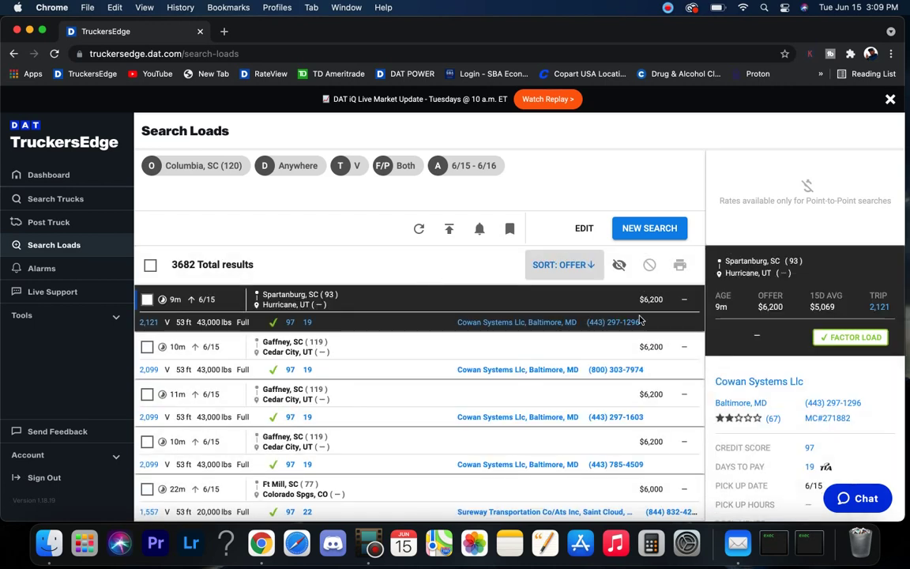
# - Look through the highest offers in the Columbia, SC results, comparing rates, trip lengths and destinations
pyautogui.scroll(-1, 515, 381)
pyautogui.scroll(-4, 514, 381)
pyautogui.scroll(-3, 515, 383)
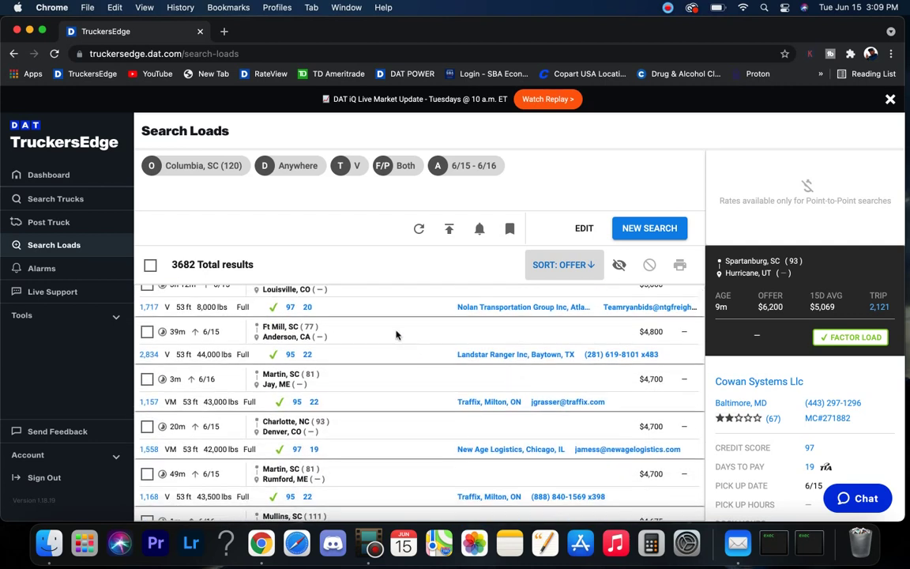
pyautogui.scroll(-3, 397, 335)
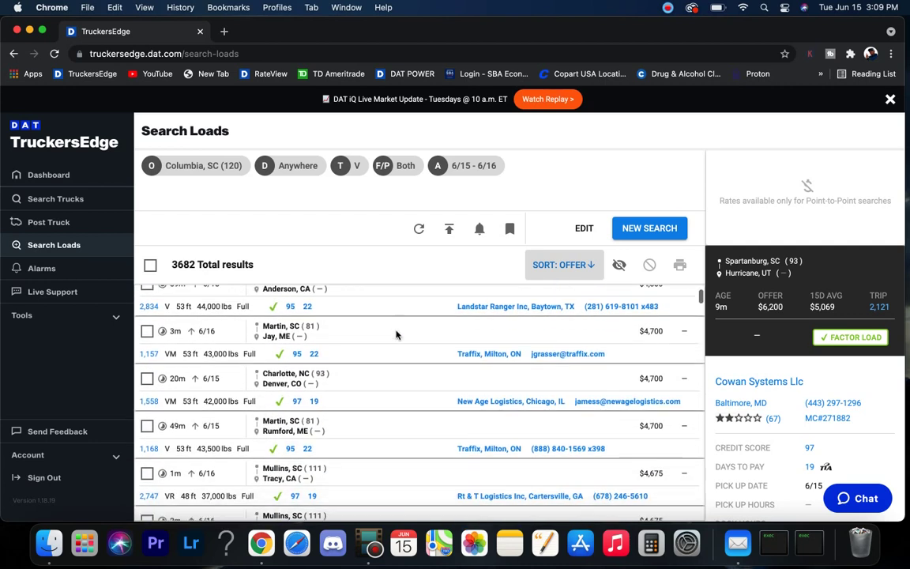
# - Open the Ft Mill, SC to Anderson, CA load and read its offer, average rate, equipment details and comments
pyautogui.scroll(2, 396, 335)
pyautogui.click(406, 307)
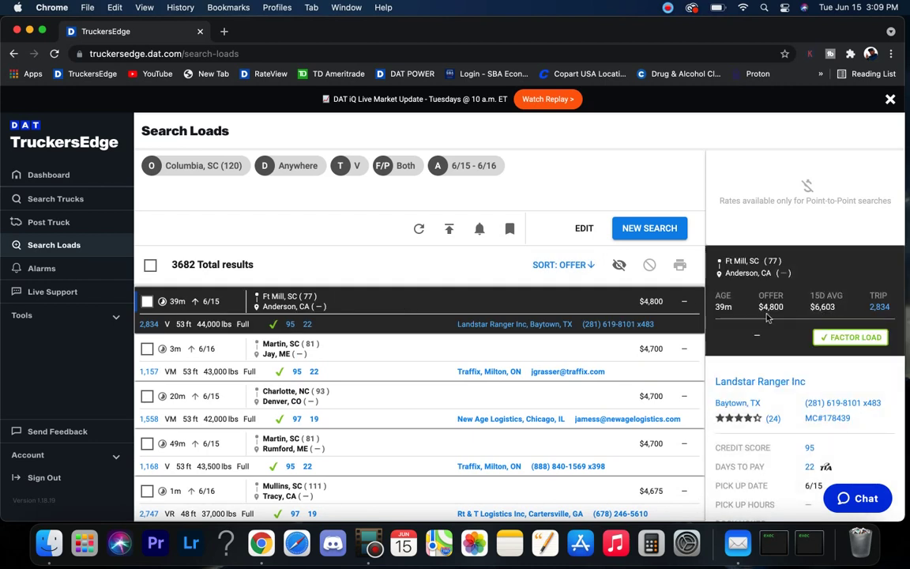
pyautogui.scroll(-3, 762, 310)
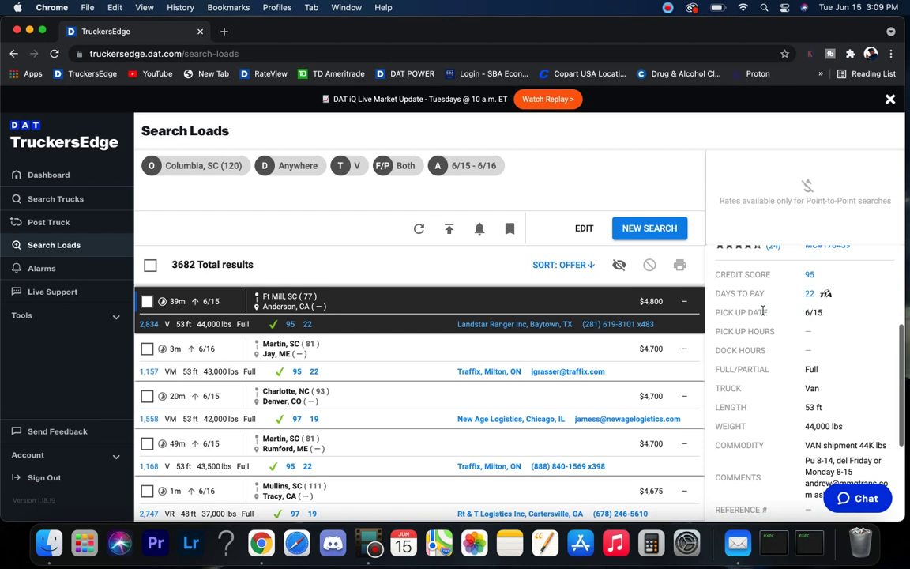
# - Check the rest of the Ft Mill load's details and read the offer, average rate and equipment of the Mullins, SC to Tracy, CA load
pyautogui.scroll(-2, 763, 310)
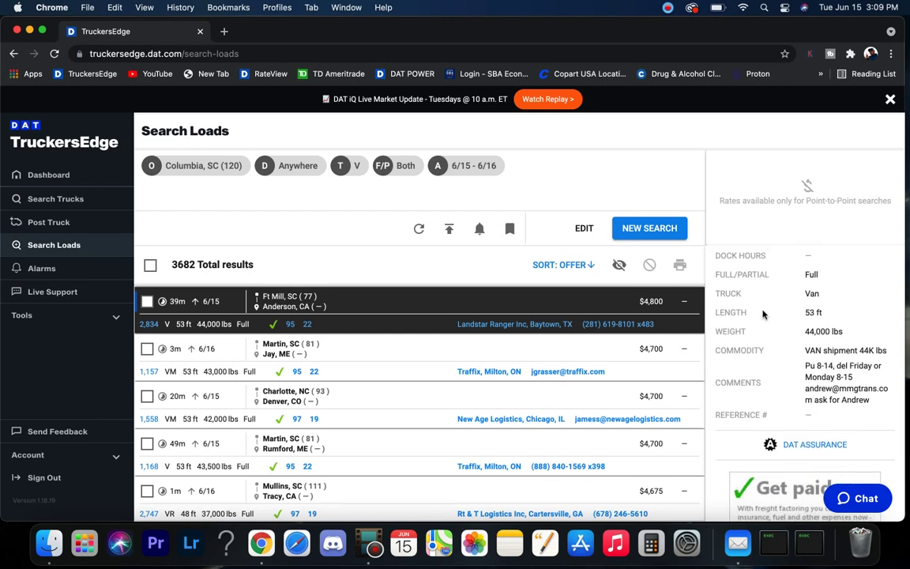
pyautogui.scroll(5, 762, 314)
pyautogui.scroll(-1, 366, 400)
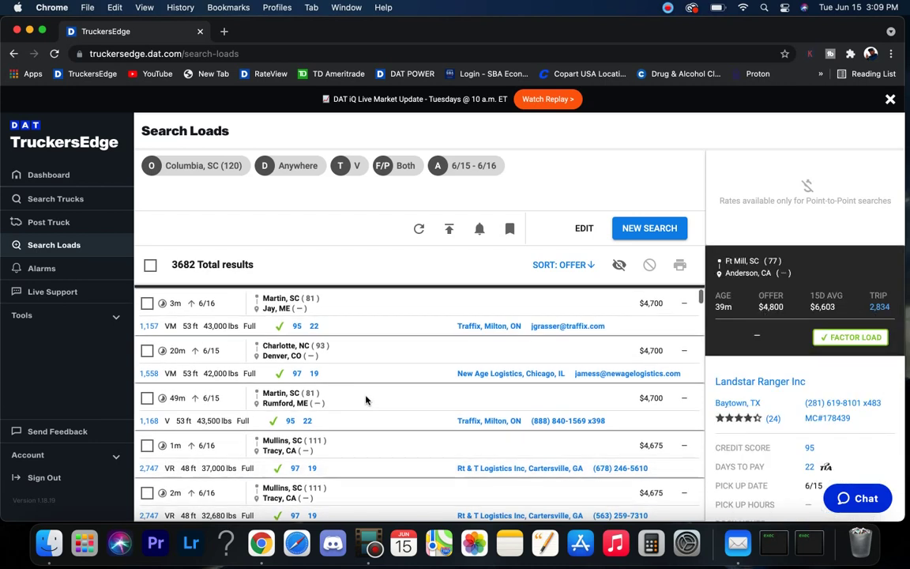
pyautogui.scroll(-1, 366, 401)
pyautogui.click(379, 384)
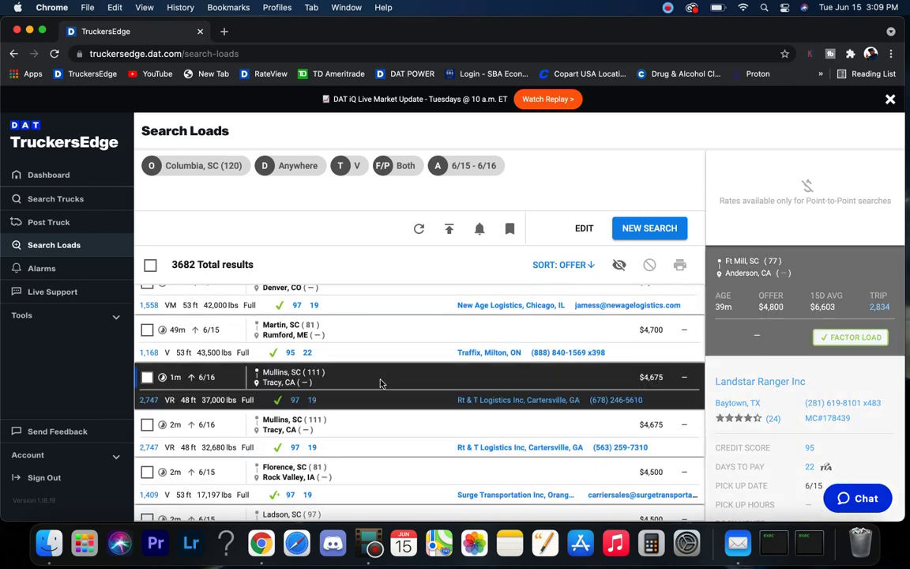
pyautogui.scroll(-5, 787, 349)
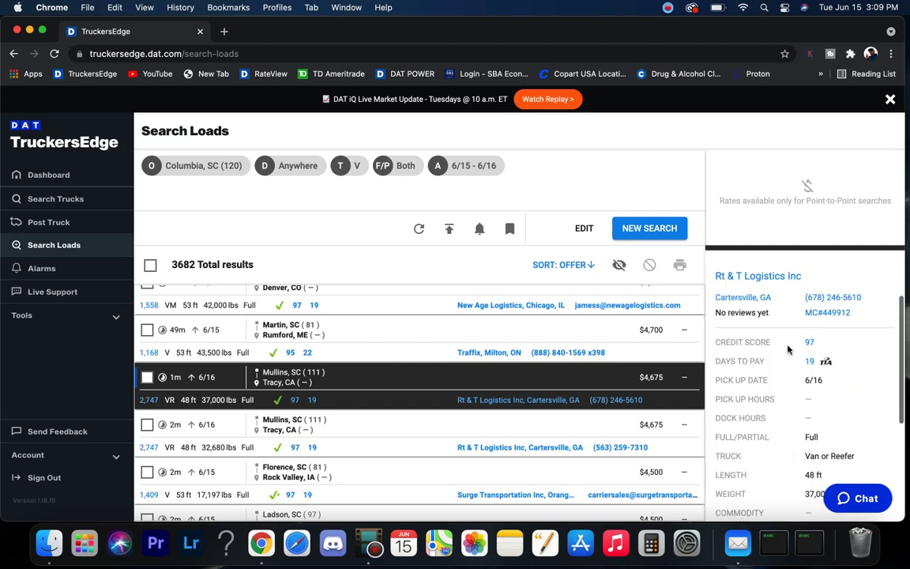
pyautogui.scroll(5, 788, 349)
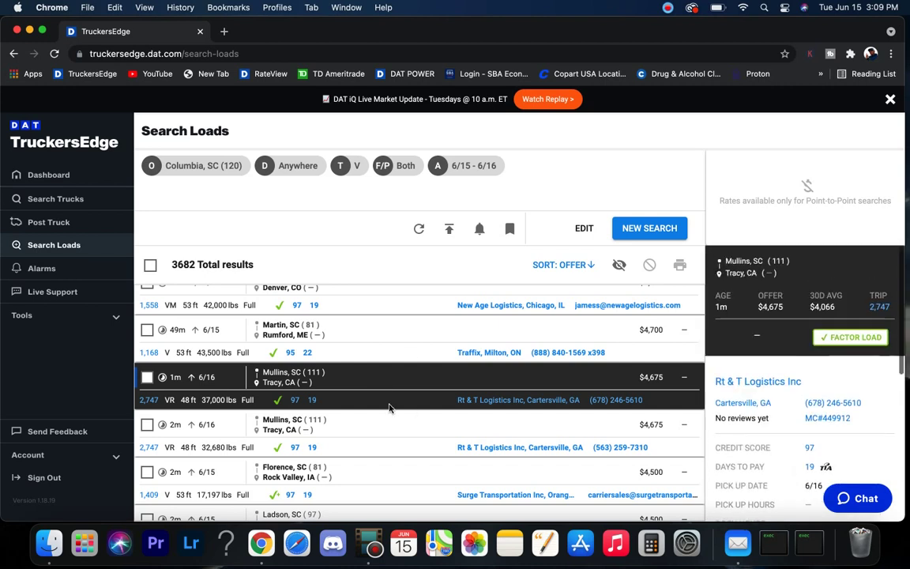
# - Browse further down the Columbia, SC results, comparing offers, trip miles and destinations
pyautogui.scroll(-5, 388, 408)
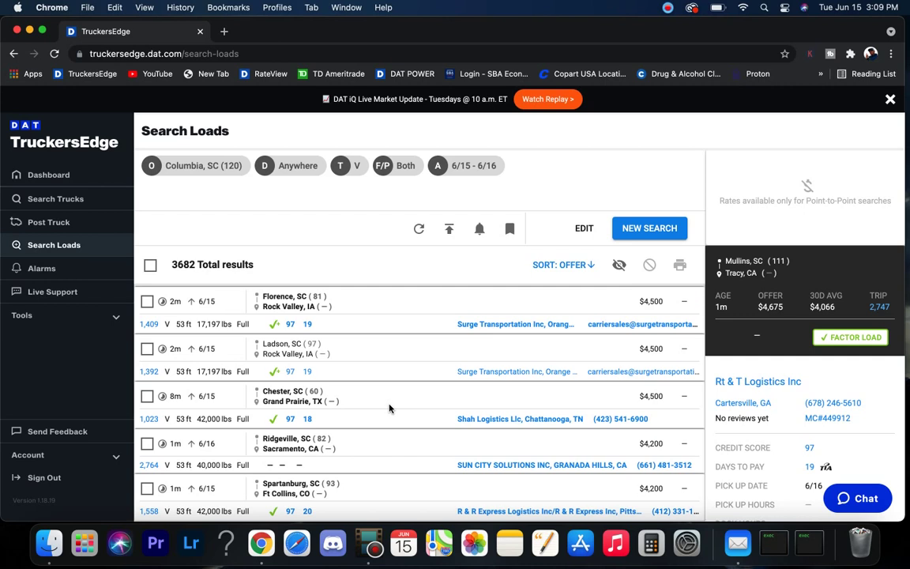
pyautogui.scroll(-3, 388, 408)
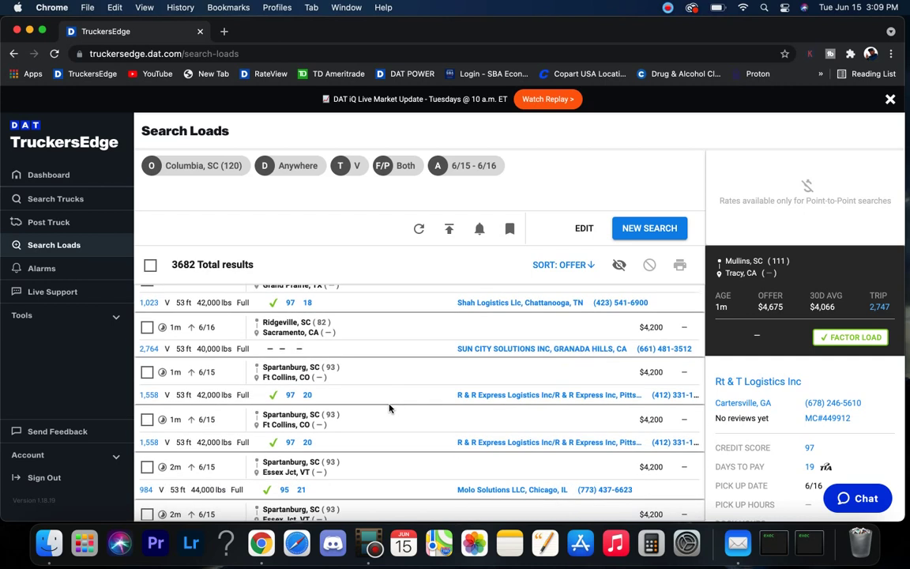
pyautogui.scroll(-4, 391, 399)
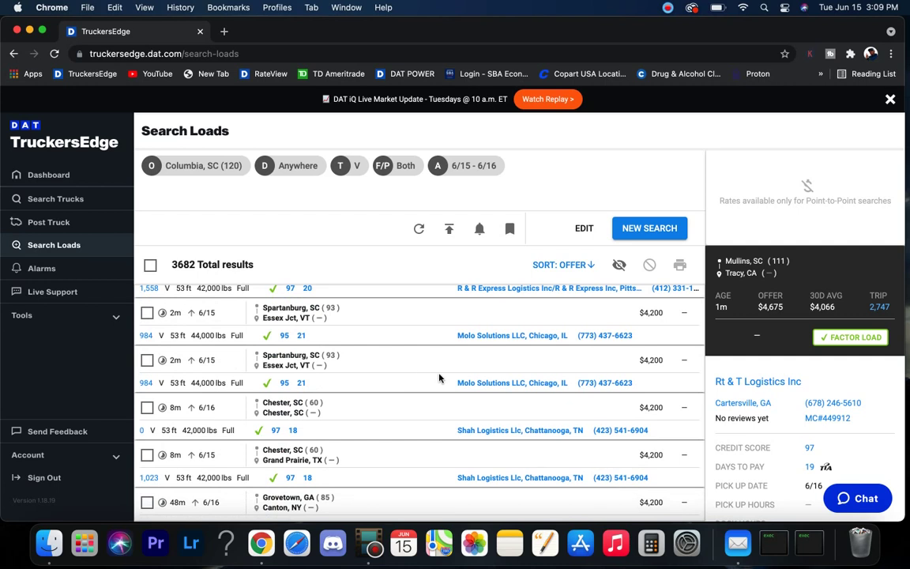
pyautogui.scroll(-7, 438, 377)
pyautogui.scroll(1, 439, 378)
# - Examine the Greenville, SC to Calgary, AB load's average rate per mile and shipment details, and skim the lower offers
pyautogui.click(378, 355)
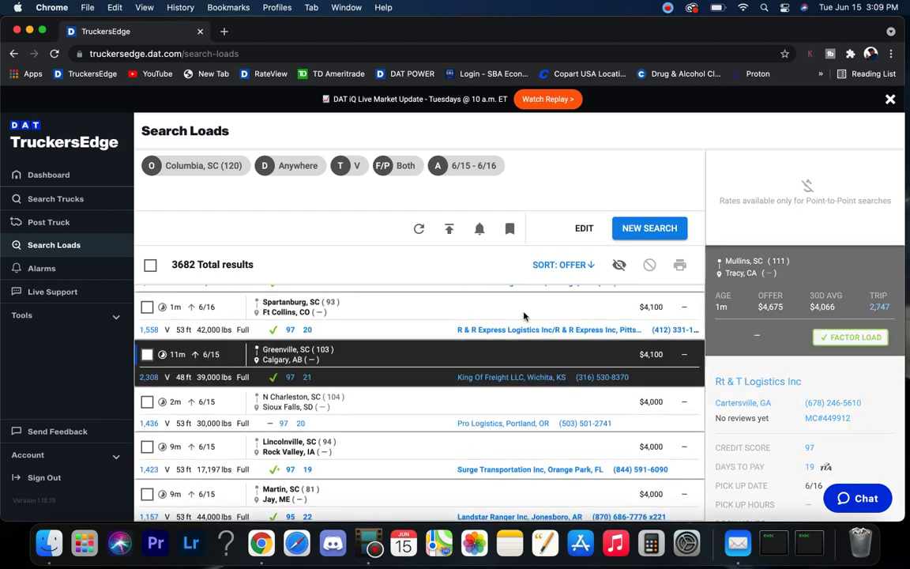
pyautogui.moveTo(831, 308)
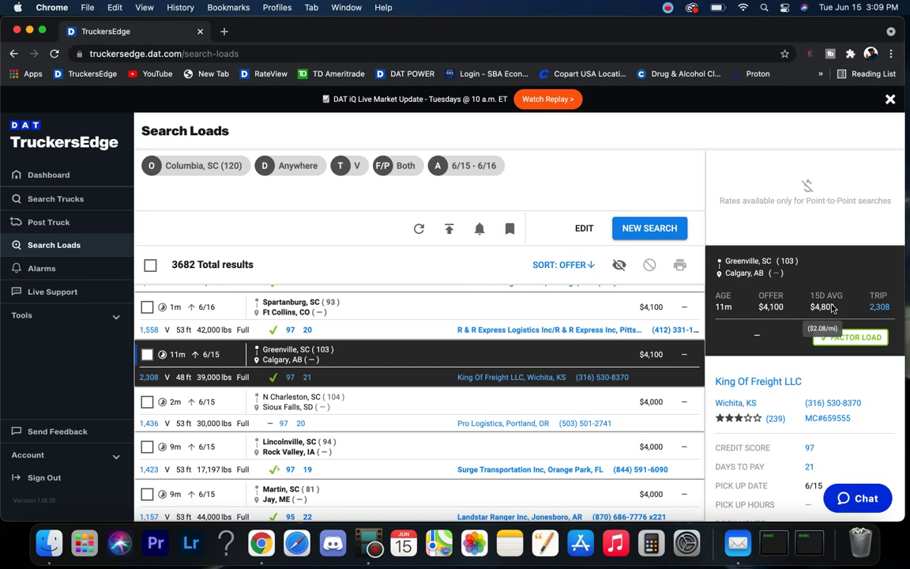
pyautogui.scroll(-3, 779, 316)
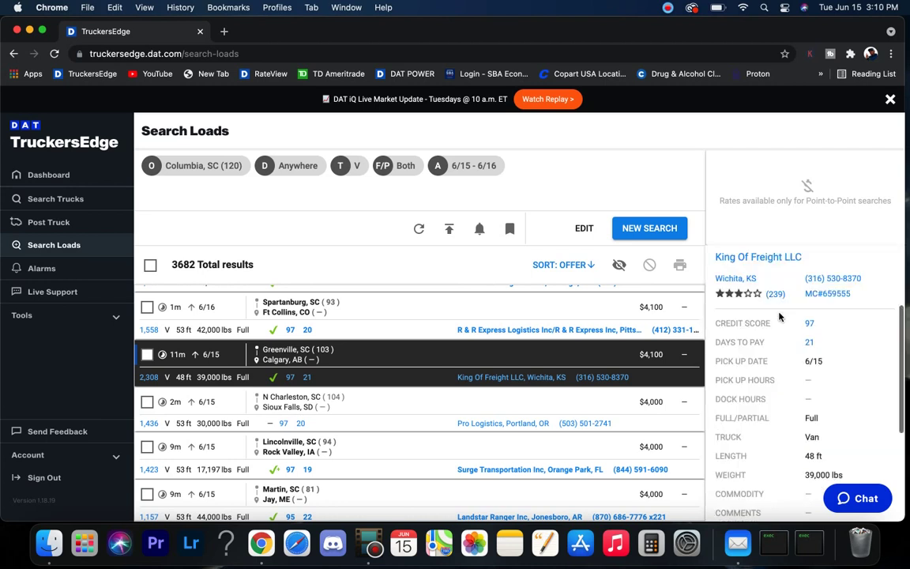
pyautogui.scroll(-3, 779, 316)
pyautogui.scroll(6, 779, 316)
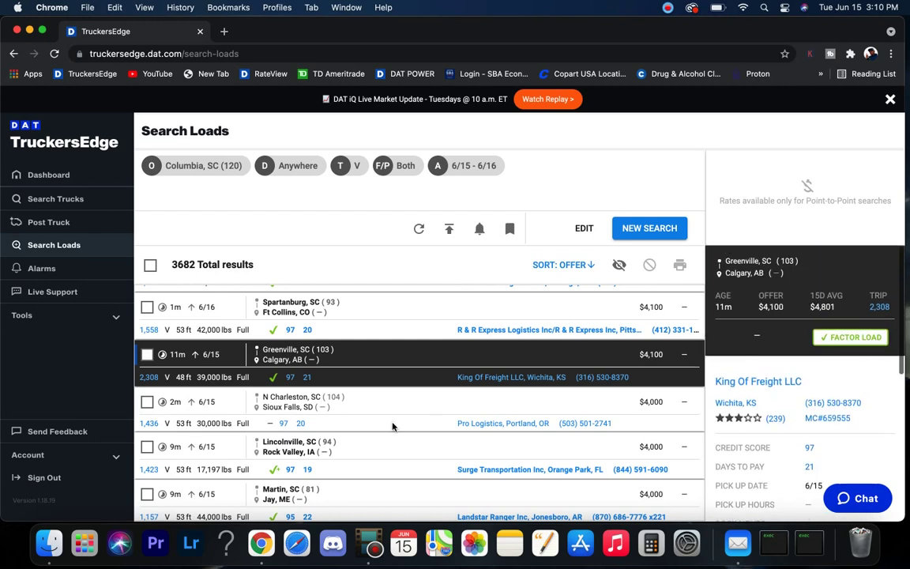
pyautogui.scroll(-4, 393, 426)
pyautogui.scroll(-6, 393, 427)
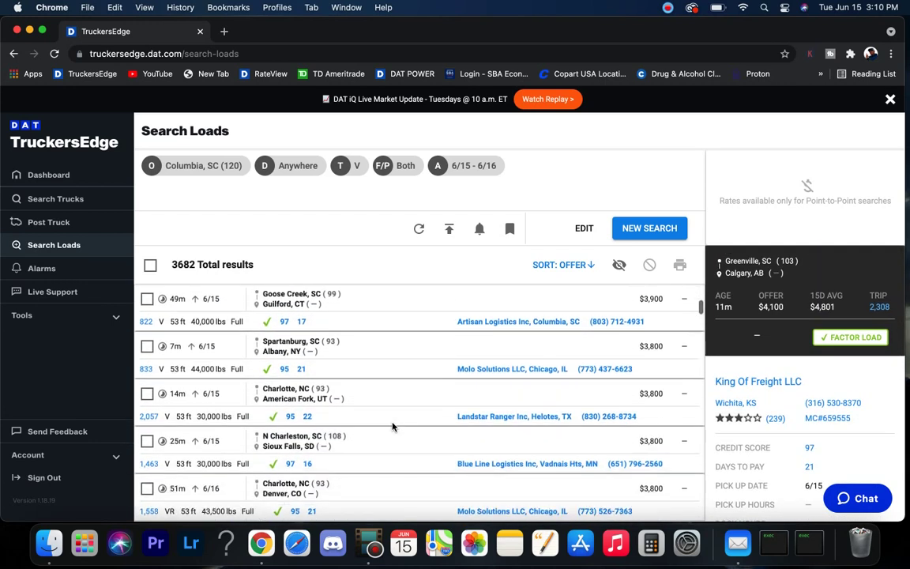
# - Run a new load search with Charlotte, NC as the origin
pyautogui.click(658, 227)
pyautogui.click(207, 211)
pyautogui.press('super+a')
pyautogui.press('BackSpace')
pyautogui.write('ch')
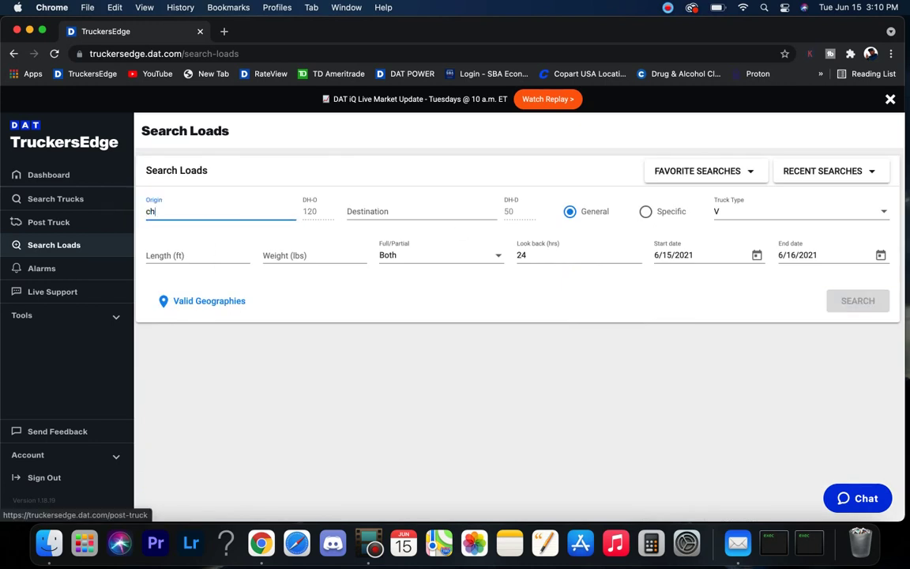
pyautogui.write('arlotte')
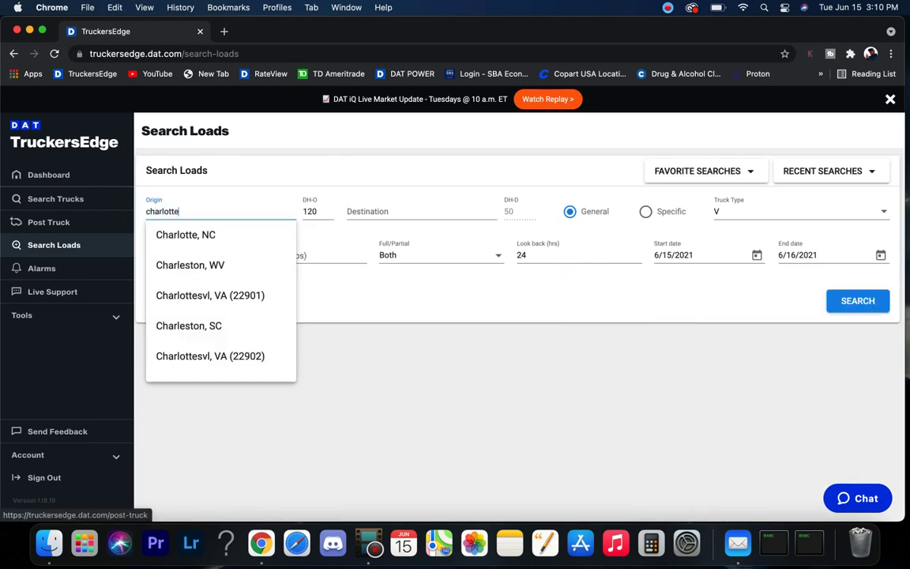
pyautogui.click(177, 236)
pyautogui.click(843, 303)
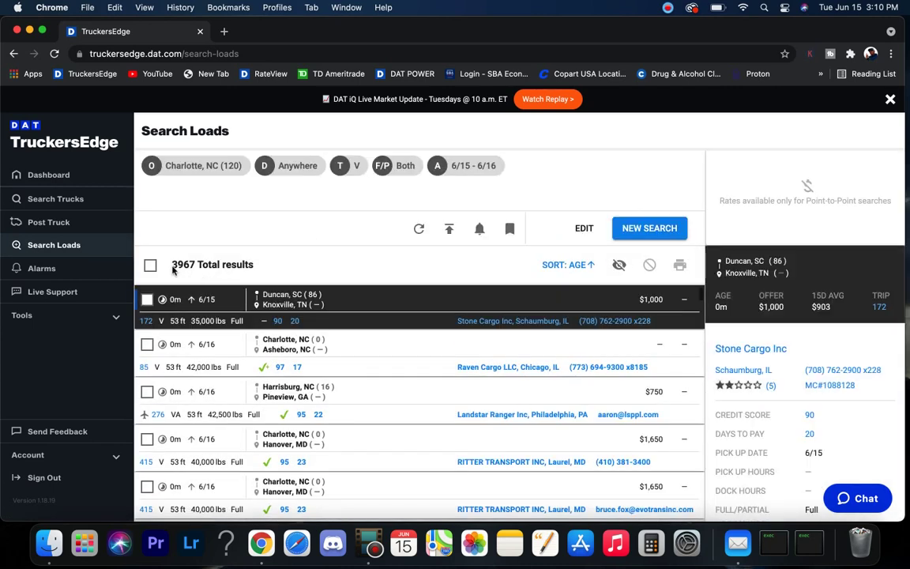
# - Highlight the Charlotte, NC search's total result count and sort its loads by offer rate, larger first
pyautogui.moveTo(169, 266); pyautogui.dragTo(202, 267)
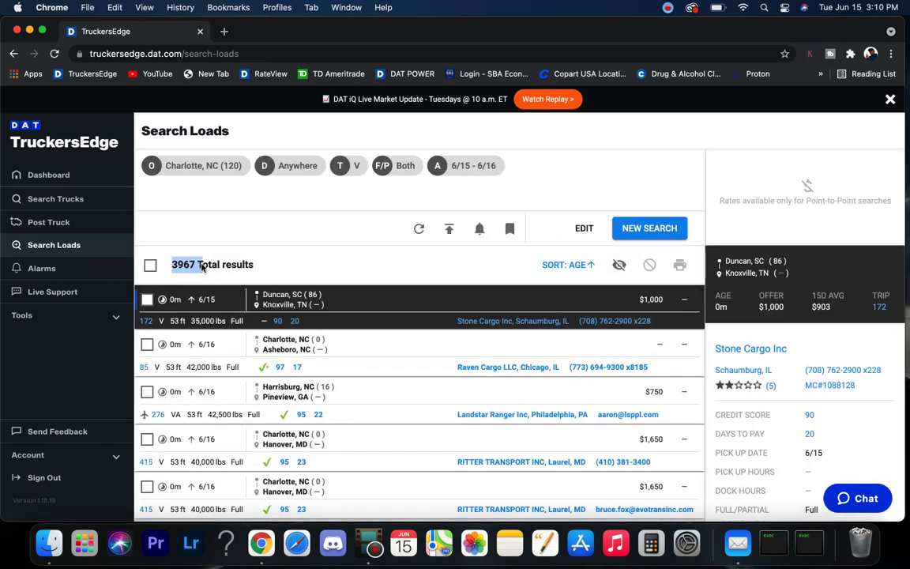
pyautogui.click(569, 265)
pyautogui.click(426, 269)
pyautogui.scroll(-5, 412, 347)
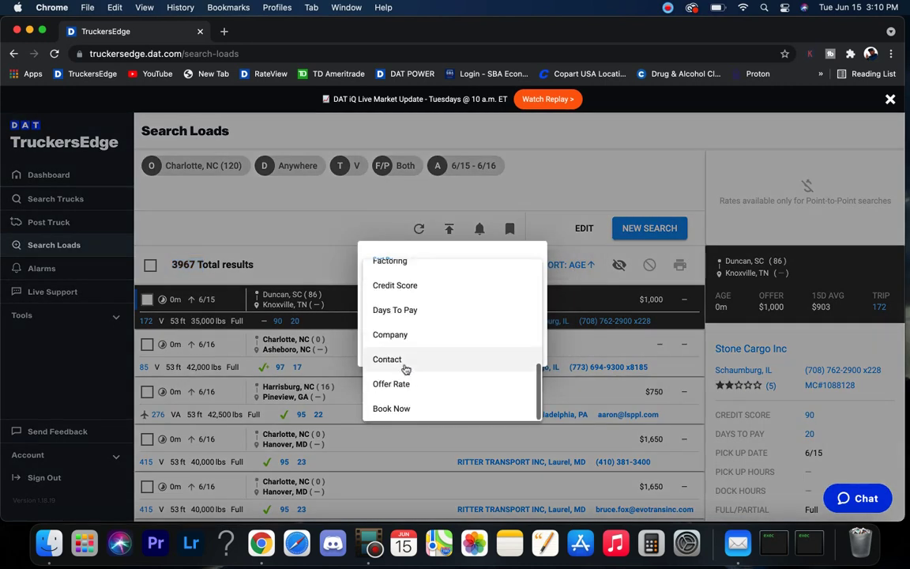
pyautogui.click(399, 383)
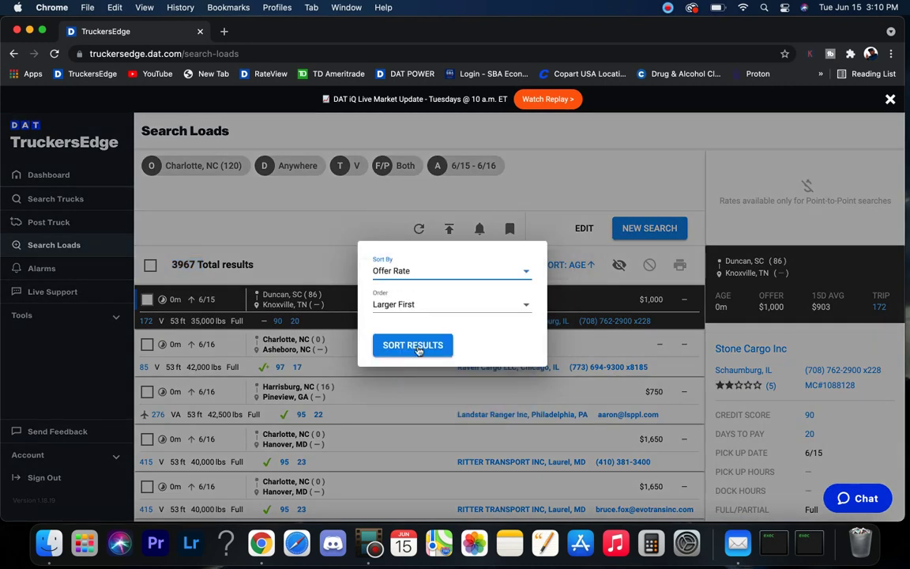
pyautogui.click(418, 347)
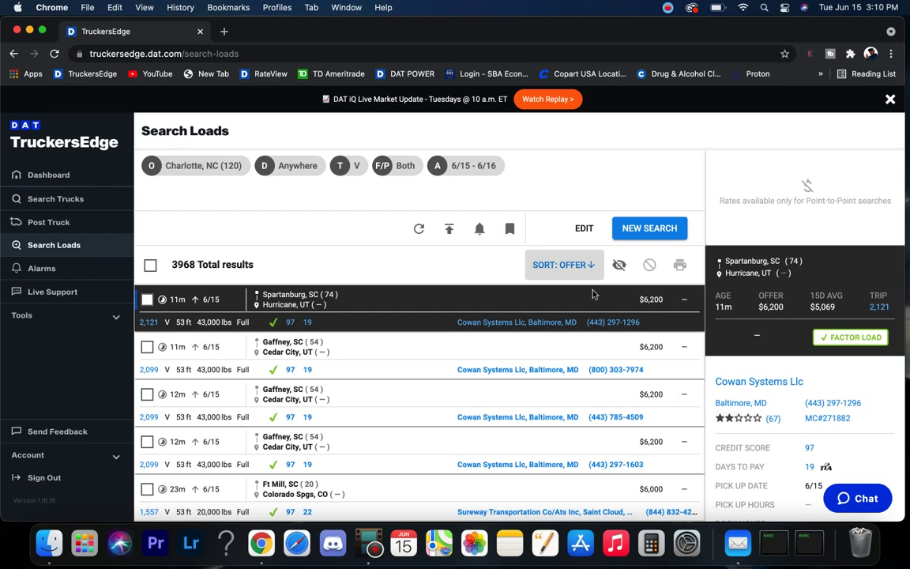
# - Look through the highest offers in the Charlotte, NC results, comparing rates, trip lengths and destinations
pyautogui.scroll(-5, 401, 378)
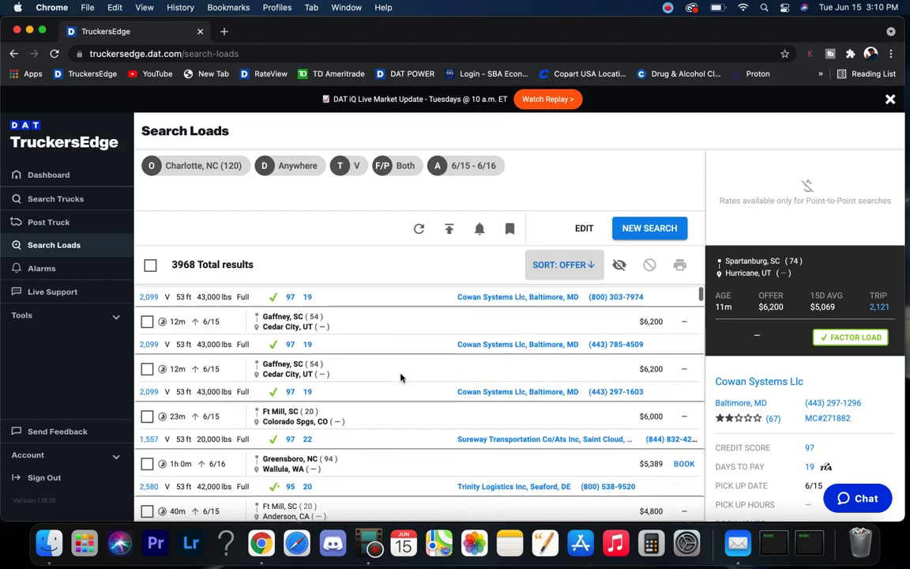
pyautogui.scroll(-10, 400, 378)
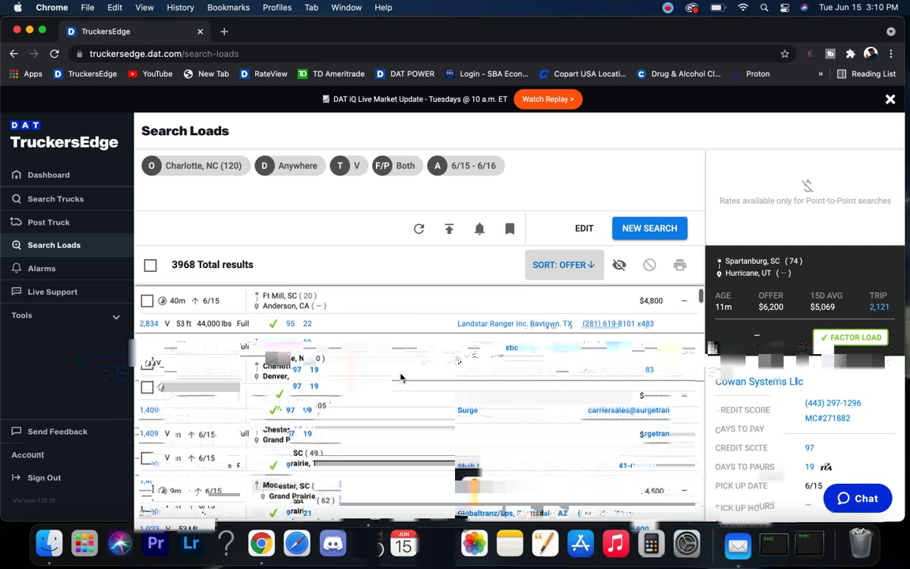
pyautogui.scroll(-5, 401, 378)
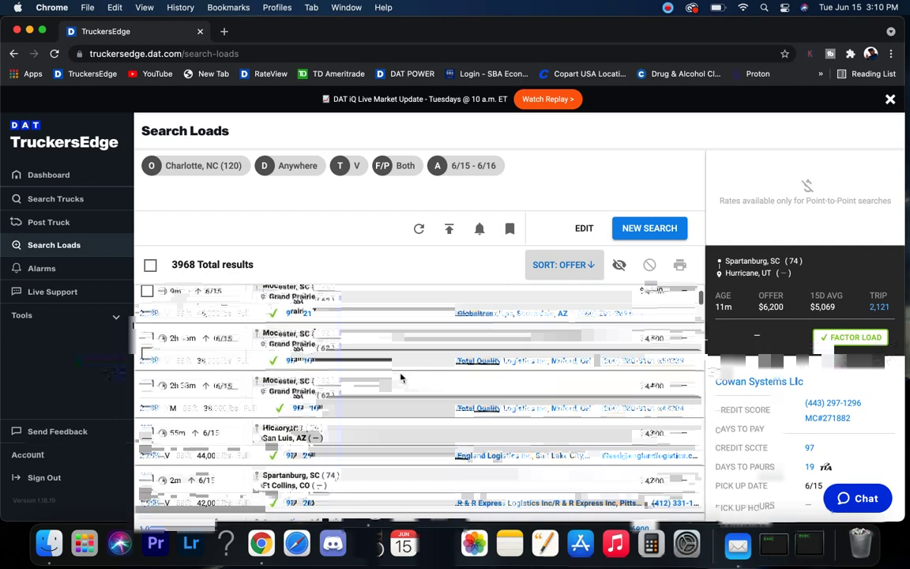
pyautogui.scroll(-5, 400, 378)
pyautogui.scroll(-3, 400, 377)
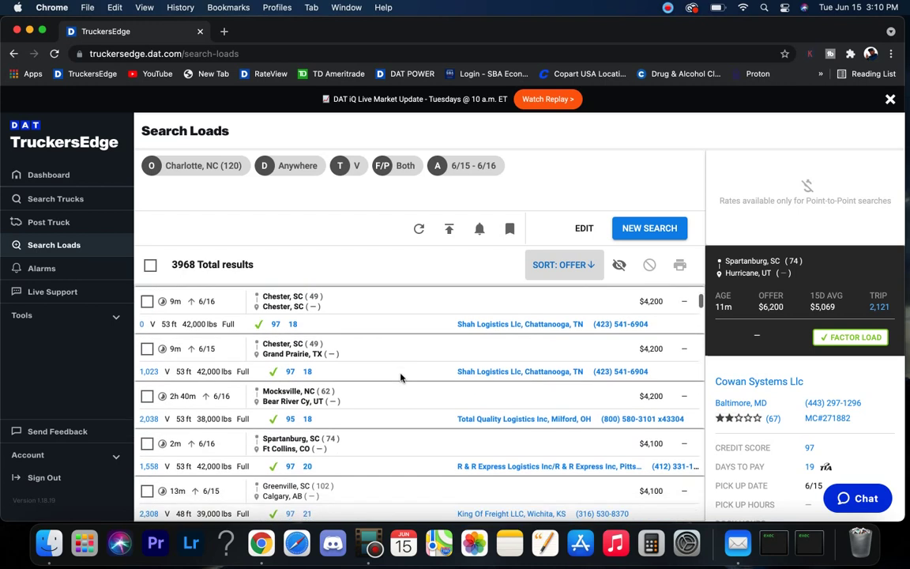
# - Open the Chester, SC to Grand Prairie, TX load and read its offer, average rate, equipment details and comments
pyautogui.click(398, 337)
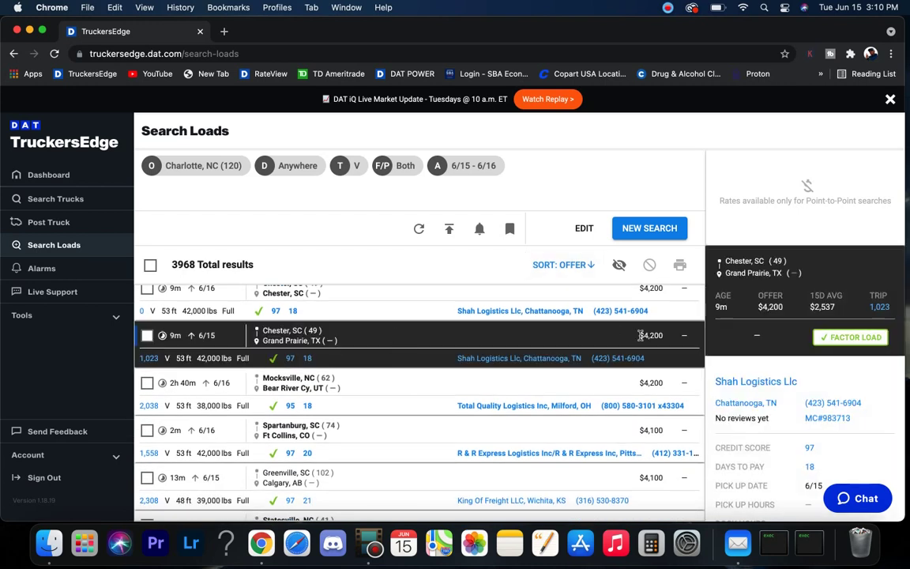
pyautogui.scroll(-5, 782, 391)
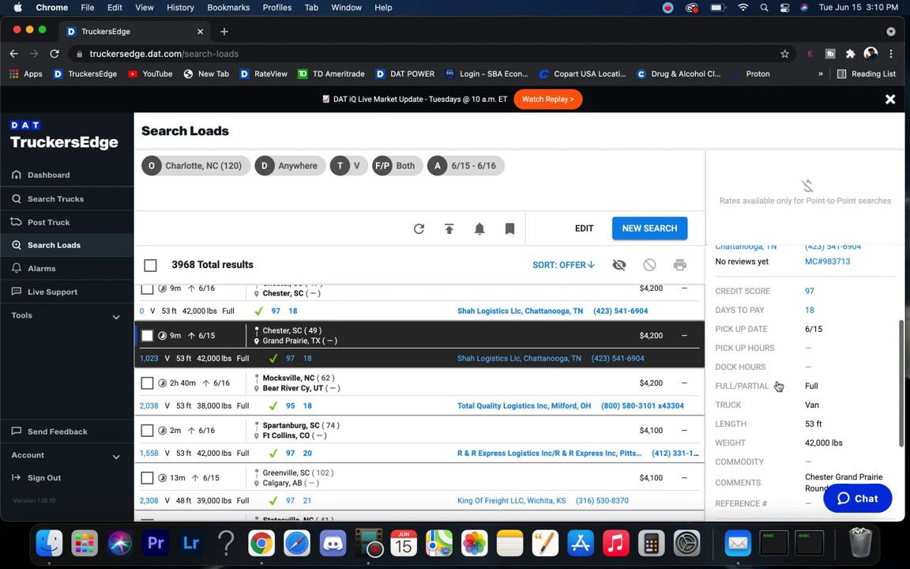
pyautogui.scroll(-2, 799, 417)
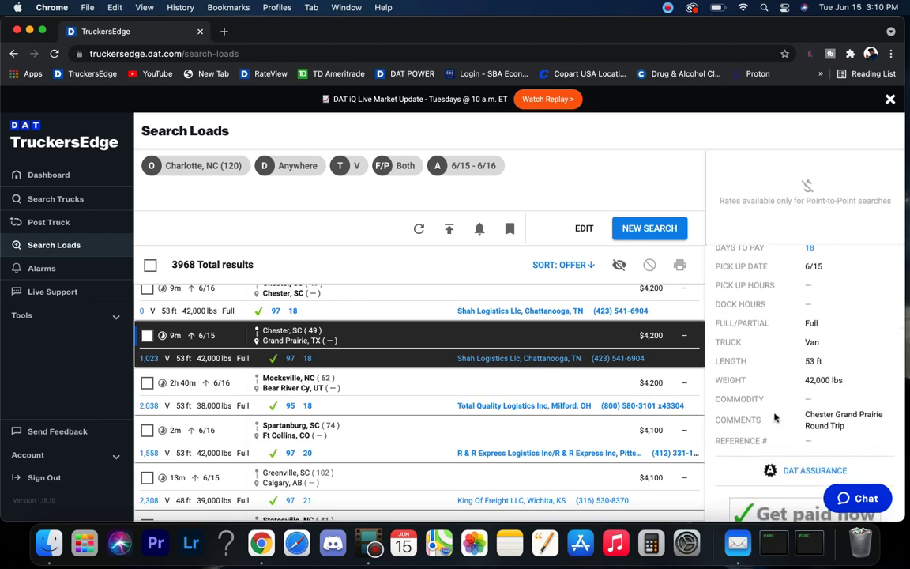
# - Continue through the Charlotte, NC results below the Chester to Grand Prairie load, comparing offers with trip miles
pyautogui.scroll(-4, 395, 413)
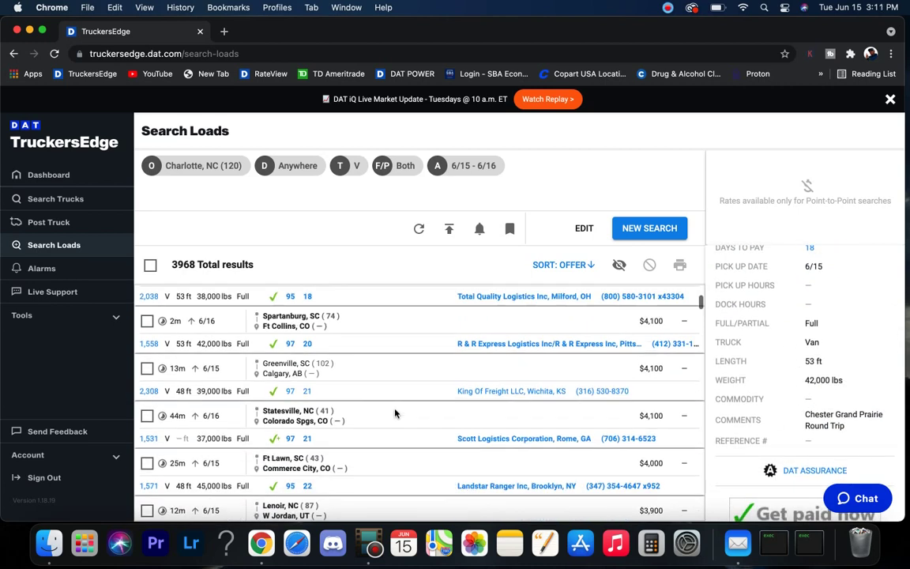
pyautogui.scroll(-1, 395, 413)
pyautogui.scroll(-5, 395, 412)
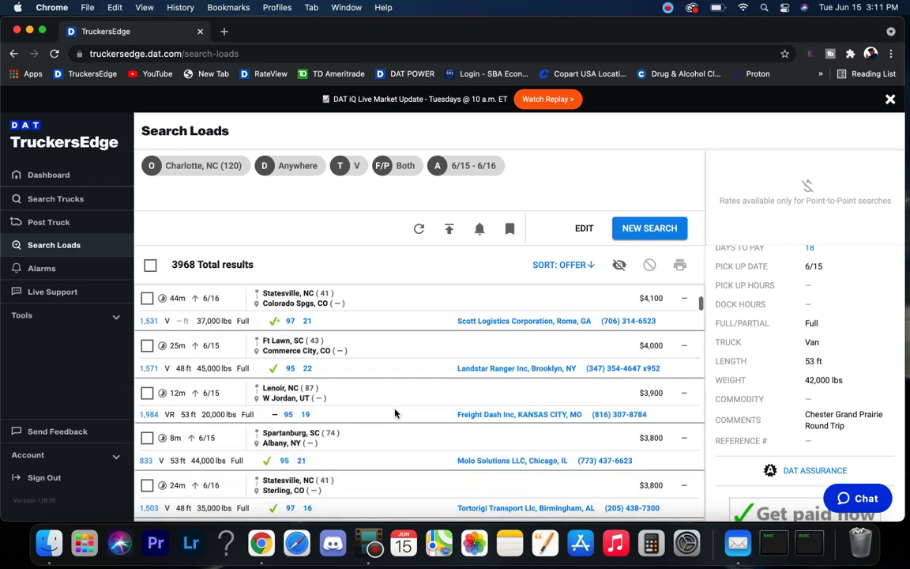
pyautogui.scroll(-1, 395, 412)
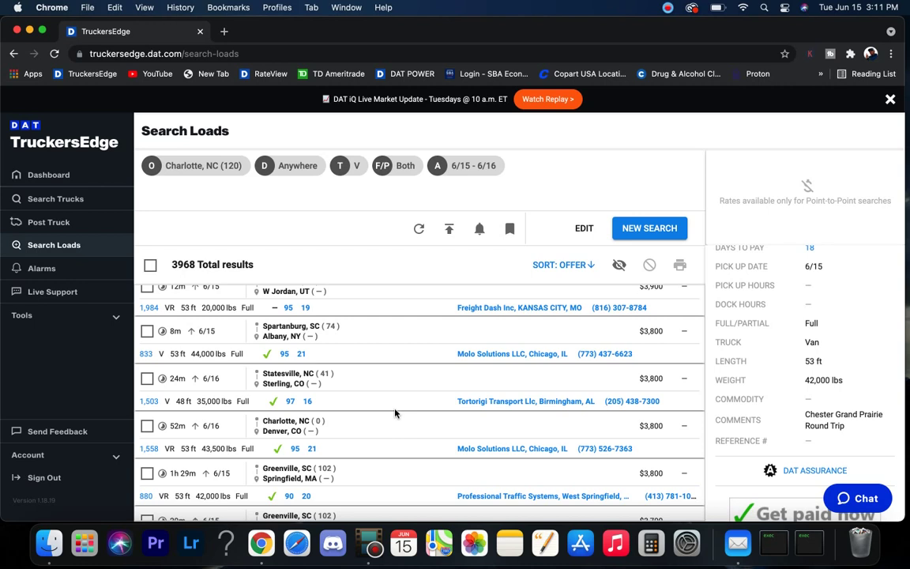
# - Open the Spartanburg, SC to Albany, NY load and compare its offer with the 15-day average rate and trip miles
pyautogui.click(378, 335)
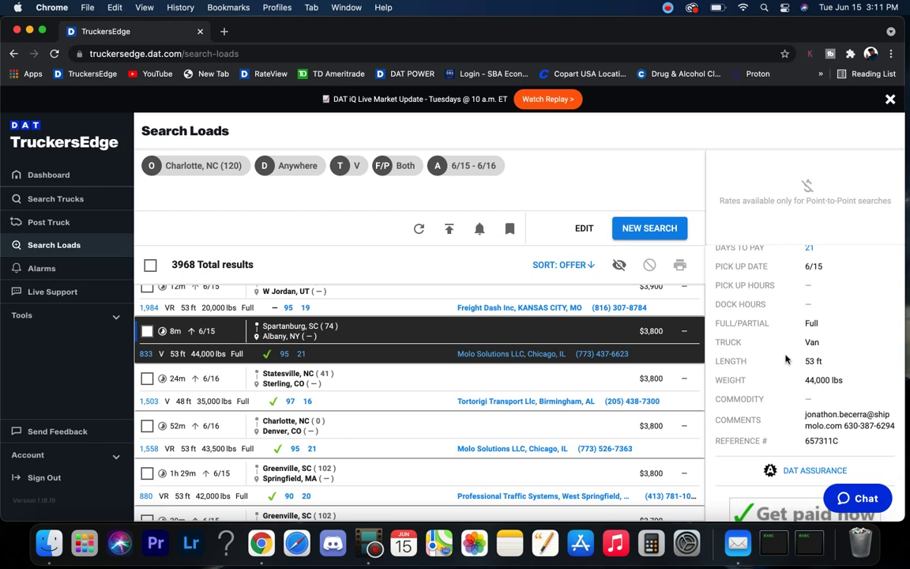
pyautogui.scroll(5, 786, 360)
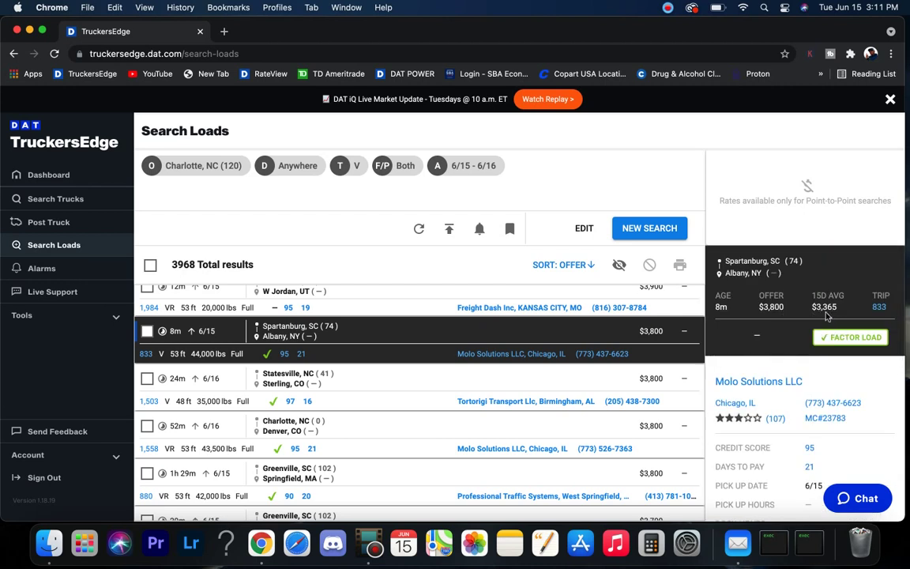
pyautogui.moveTo(826, 314)
# - Scan the Charlotte, NC offers below the Spartanburg to Albany load, noting their rates and Northeast destinations
pyautogui.scroll(-3, 344, 380)
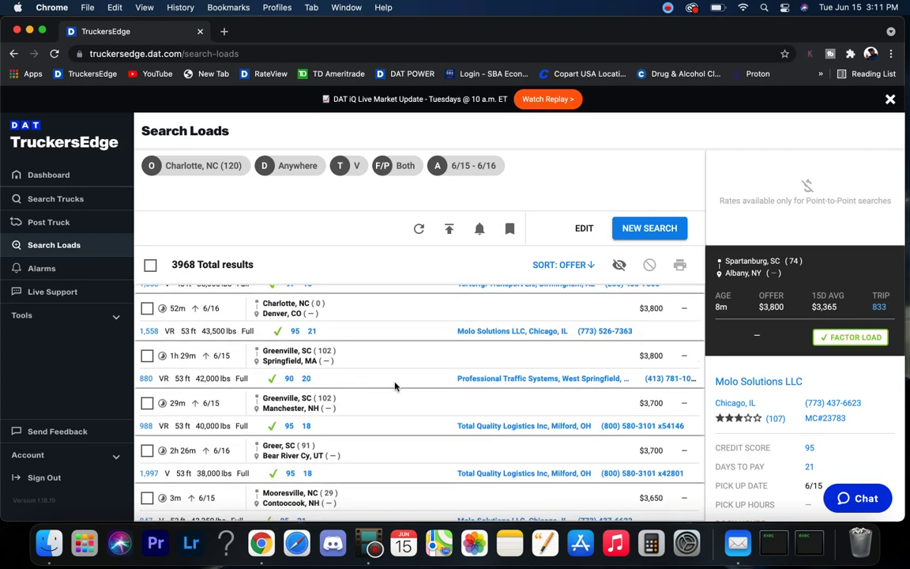
pyautogui.scroll(-4, 395, 385)
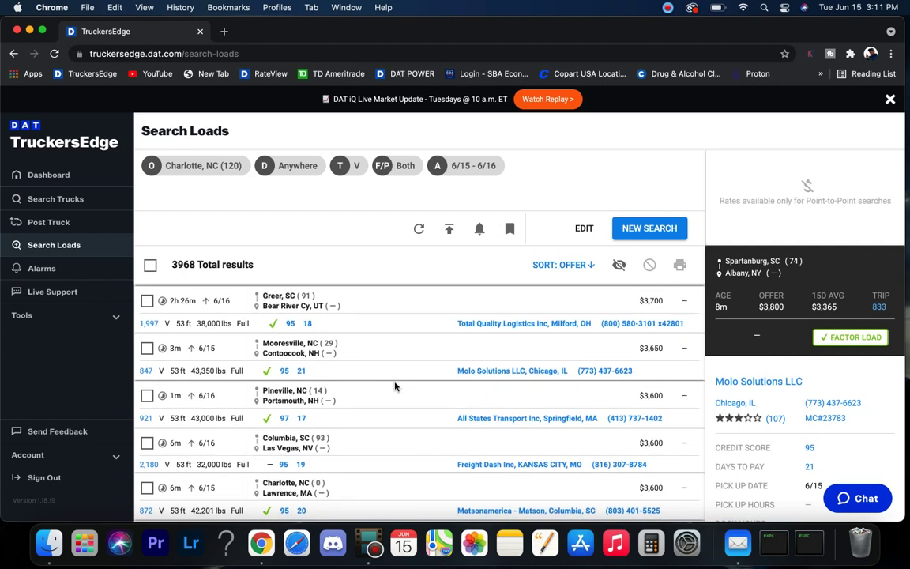
pyautogui.scroll(-8, 395, 385)
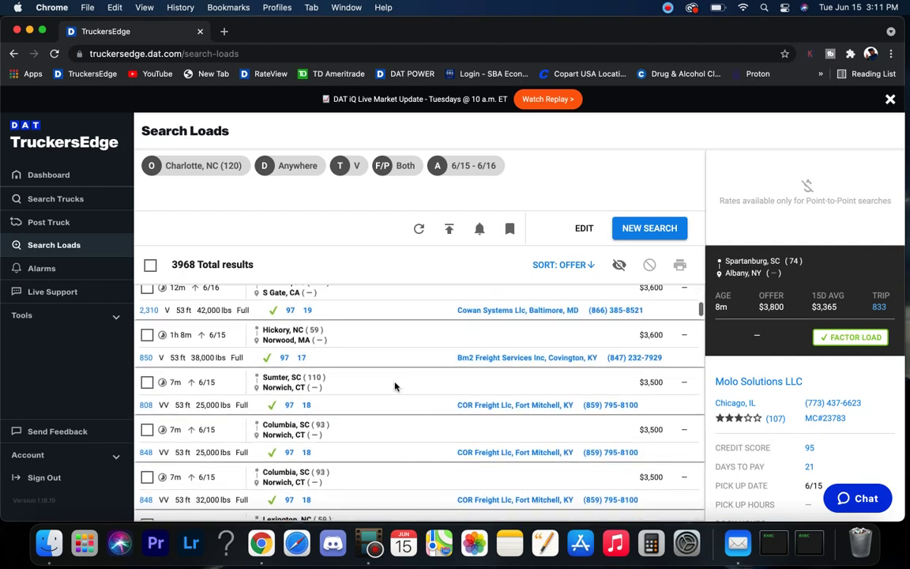
# - Read further down the Charlotte, NC results through the loads offering $3,500
pyautogui.scroll(-5, 395, 386)
pyautogui.scroll(-8, 395, 385)
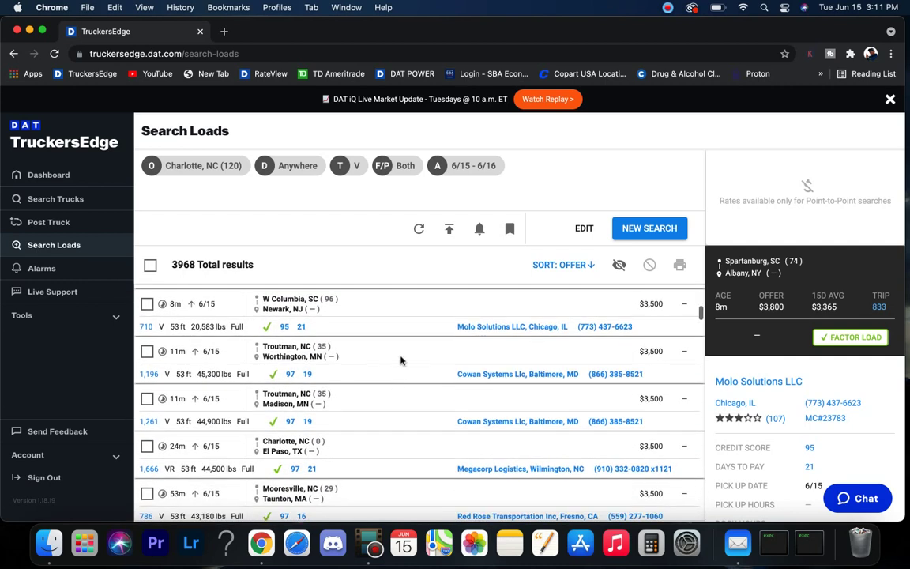
# - Search for van loads originating in Richmond, VA with a 120-mile origin deadhead and check the total number of results
pyautogui.click(632, 229)
pyautogui.click(181, 211)
pyautogui.write('richmon')
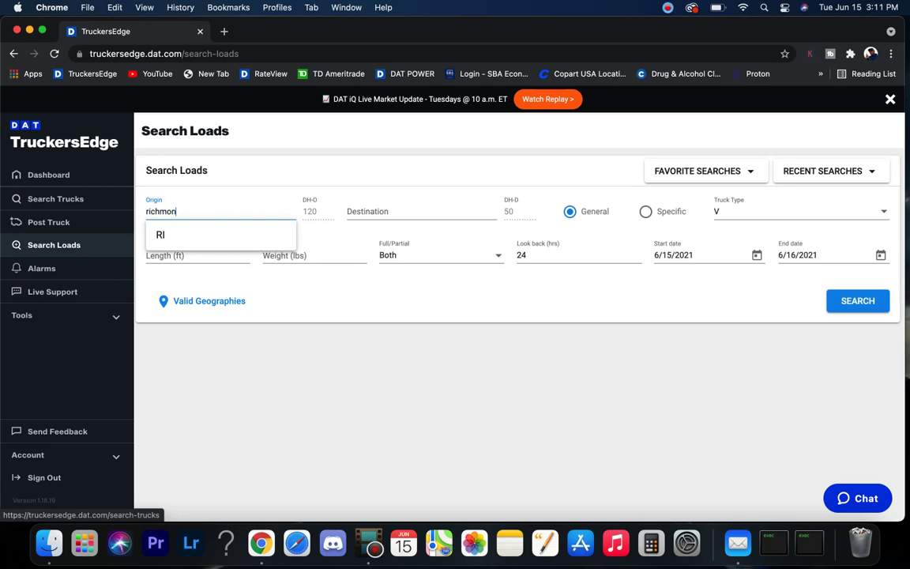
pyautogui.write('d')
pyautogui.click(196, 294)
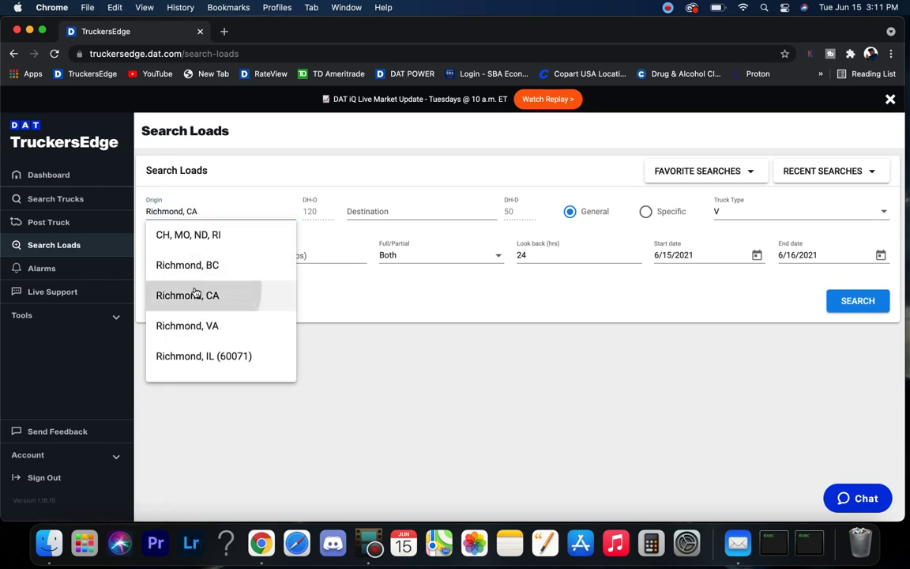
pyautogui.press('BackSpace')
pyautogui.press('BackSpace')
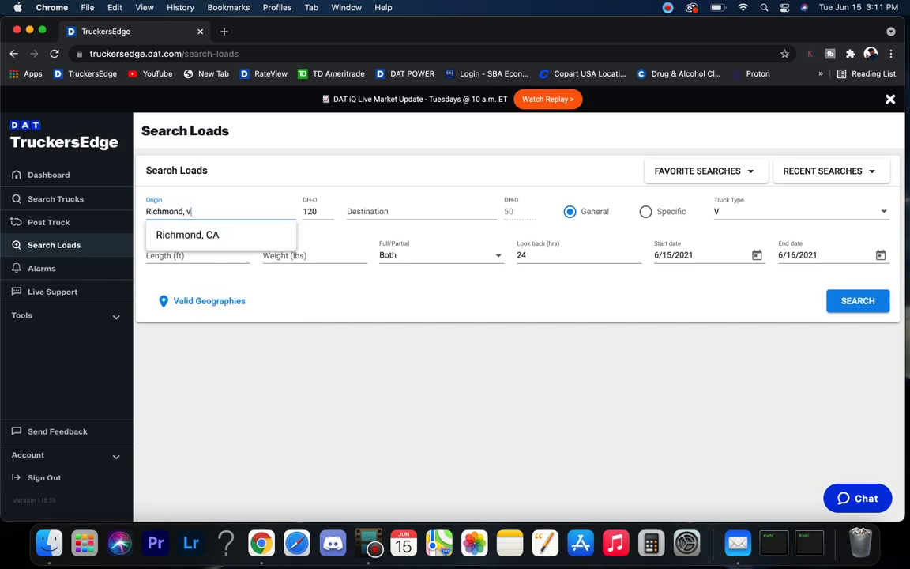
pyautogui.write('v')
pyautogui.click(207, 234)
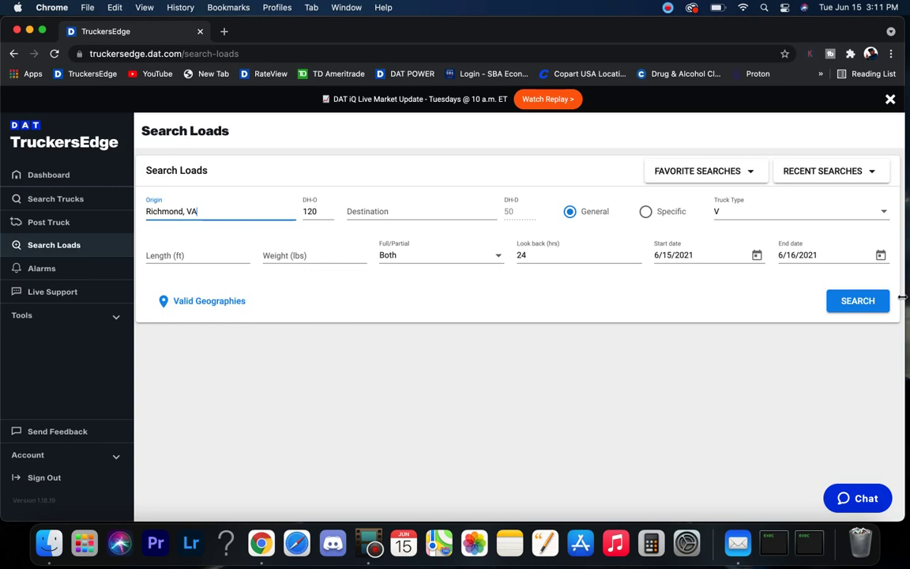
pyautogui.click(835, 304)
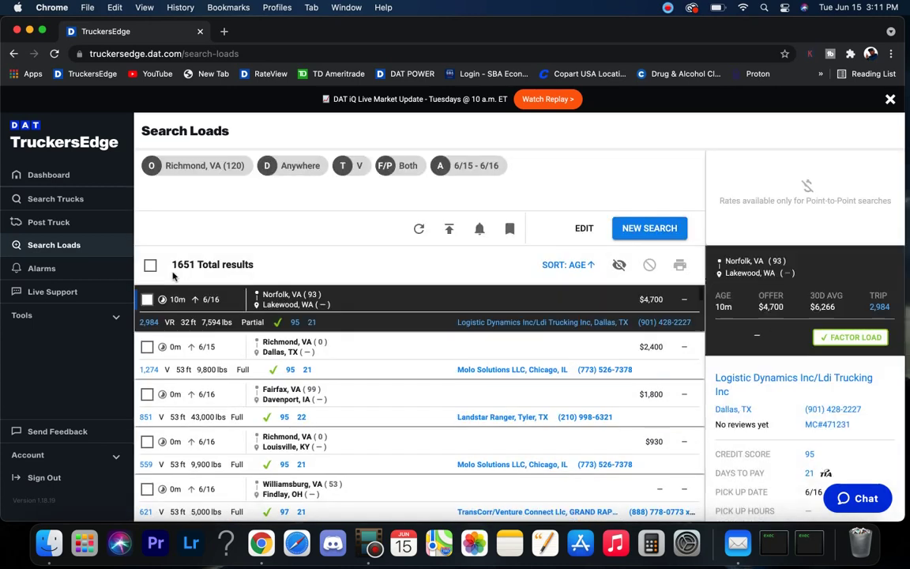
pyautogui.moveTo(173, 265); pyautogui.dragTo(289, 270)
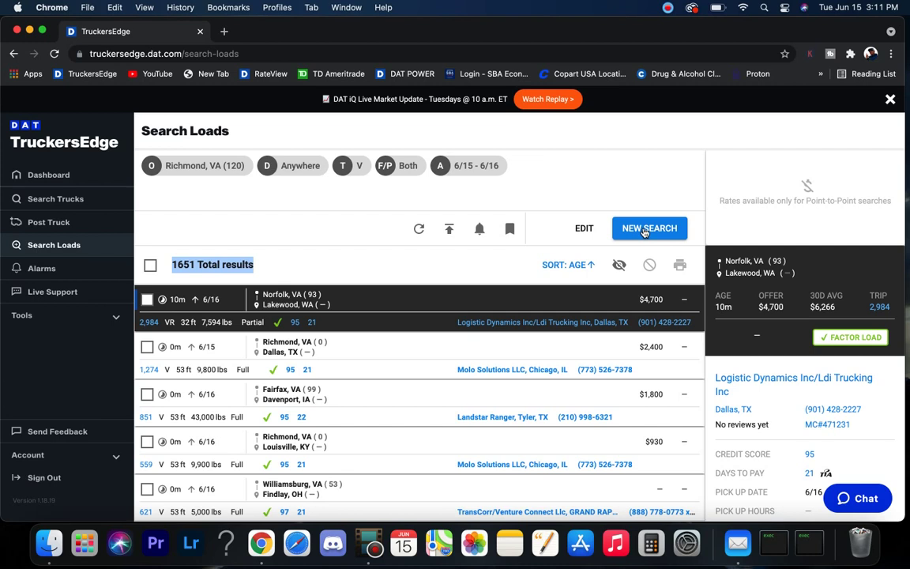
# - Search for van loads originating in New York, NY with the origin deadhead set to 200 miles
pyautogui.click(646, 228)
pyautogui.click(185, 210)
pyautogui.press('super+a')
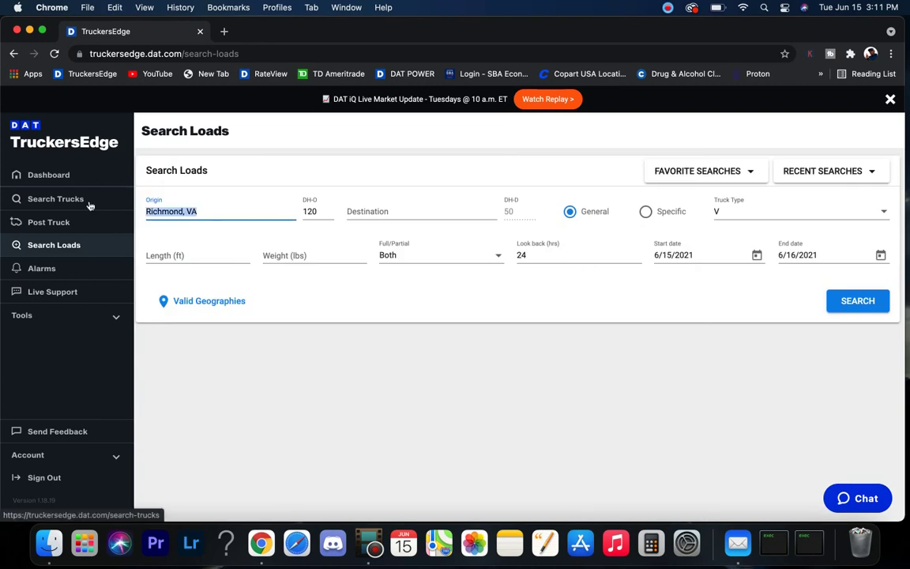
pyautogui.press('BackSpace')
pyautogui.write('new y')
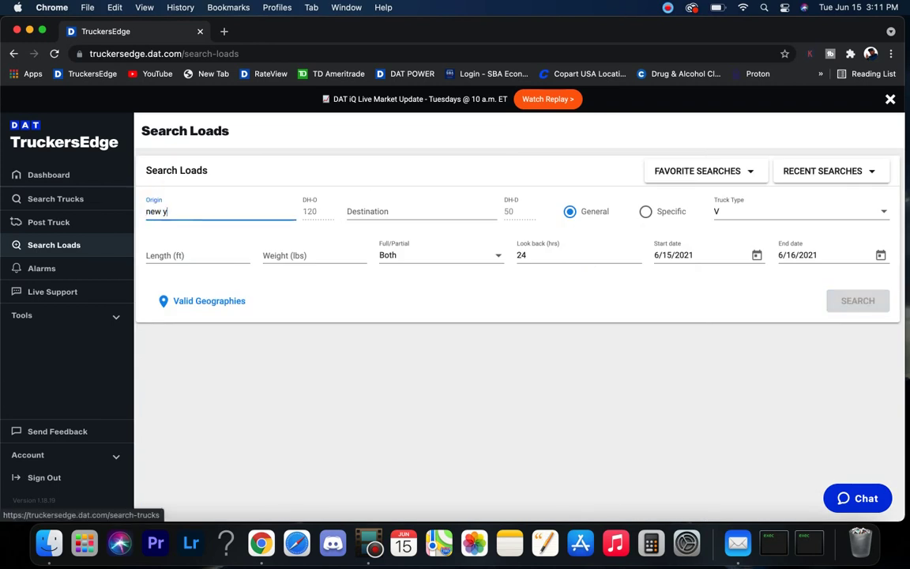
pyautogui.write('ork')
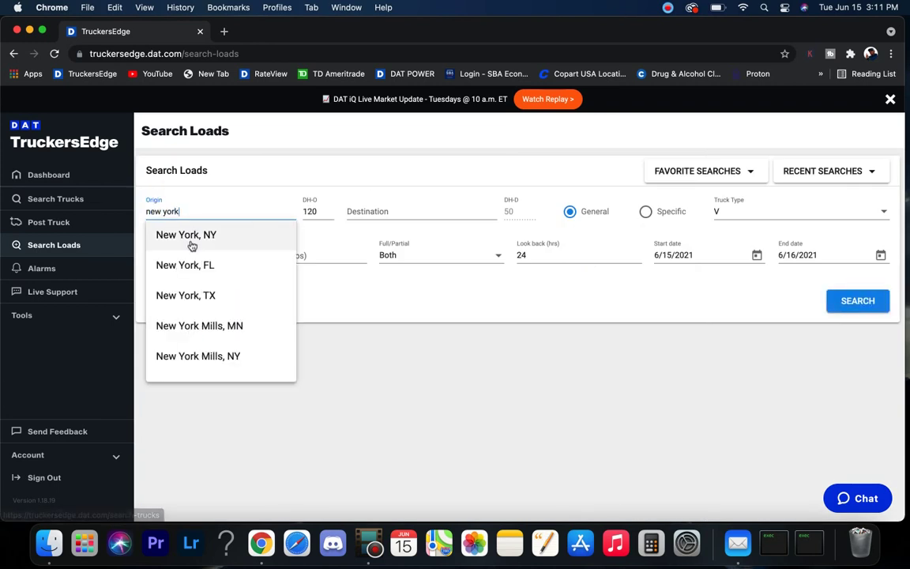
pyautogui.click(191, 243)
pyautogui.click(321, 215)
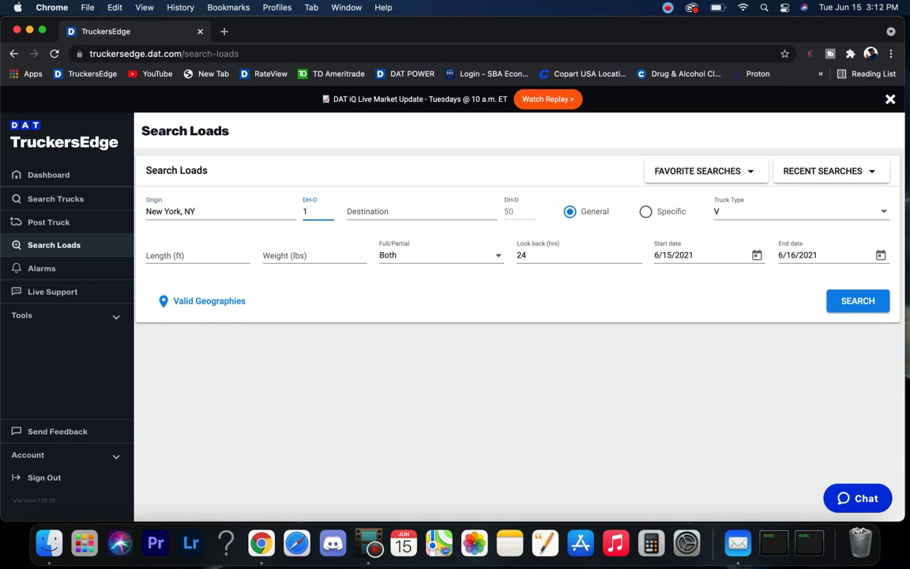
pyautogui.click(858, 300)
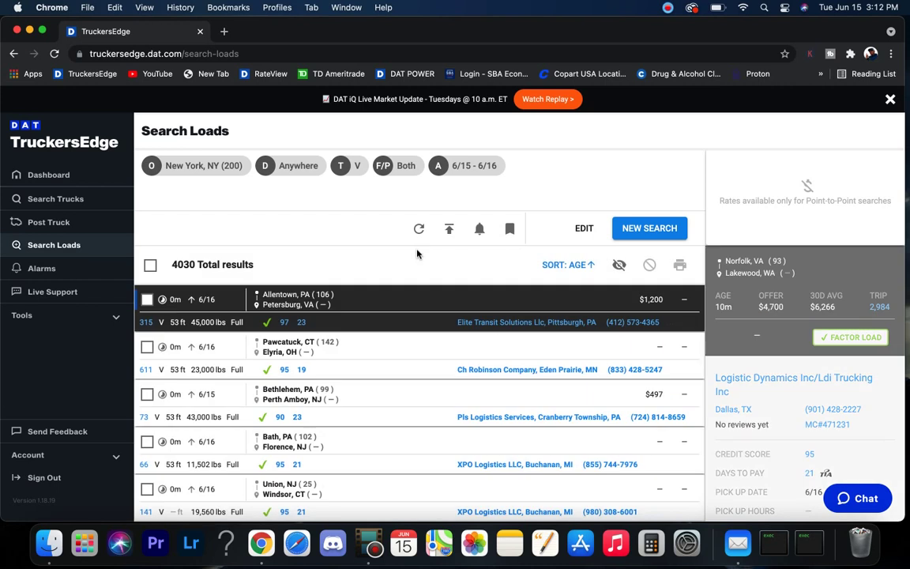
# - Search for van loads originating in Allentown, PA with the origin deadhead reduced to 50 miles
pyautogui.click(646, 228)
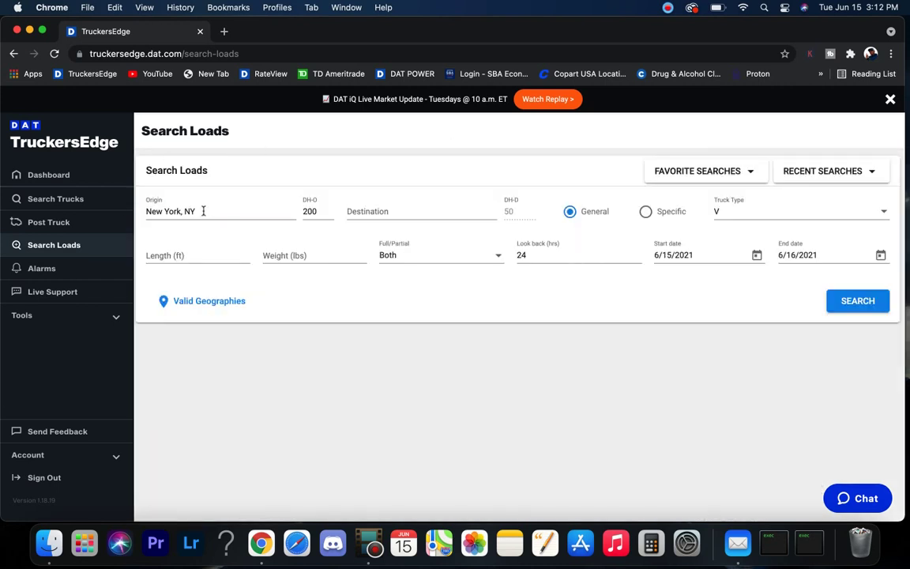
pyautogui.moveTo(203, 209); pyautogui.dragTo(115, 196)
pyautogui.press('BackSpace')
pyautogui.write('allwe')
pyautogui.press('BackSpace')
pyautogui.press('BackSpace')
pyautogui.write('en')
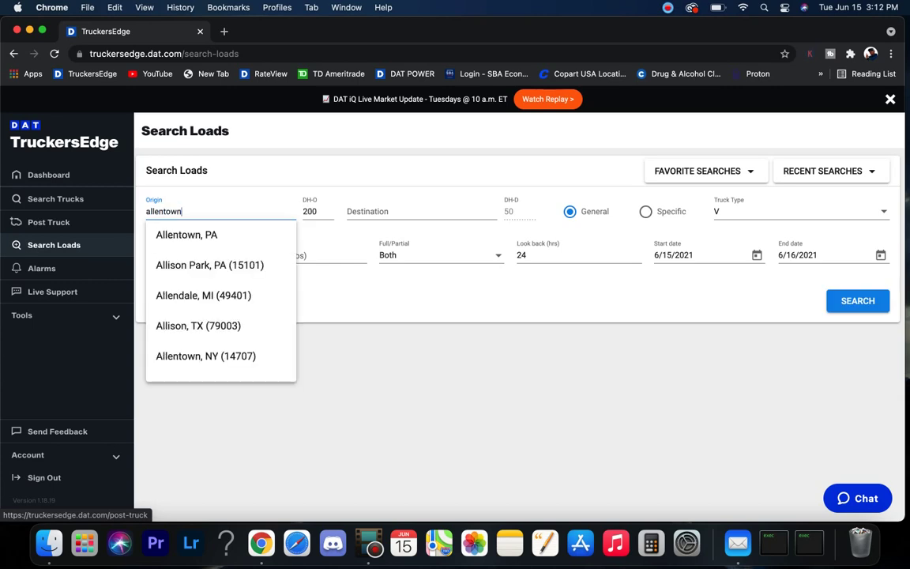
pyautogui.write('town')
pyautogui.click(187, 234)
pyautogui.press('Tab')
pyautogui.press('BackSpace')
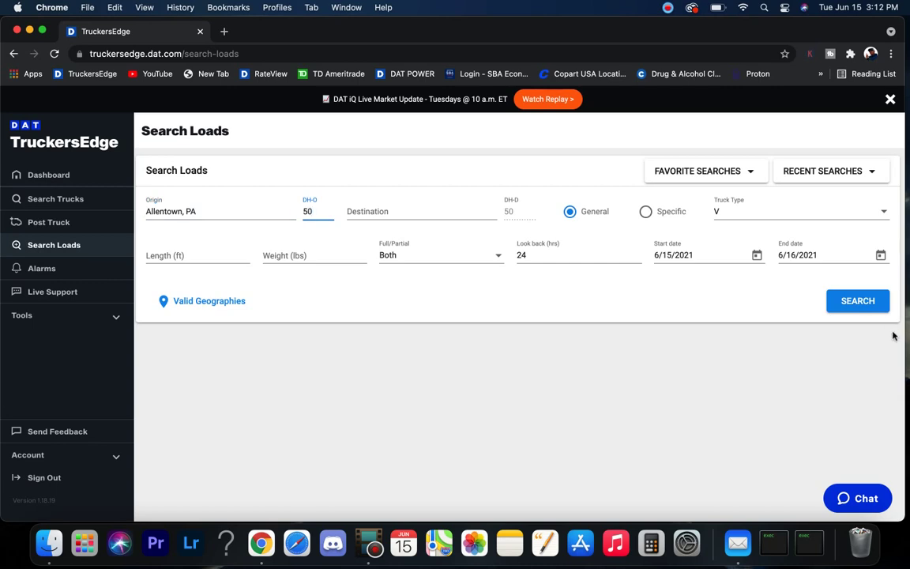
pyautogui.click(862, 303)
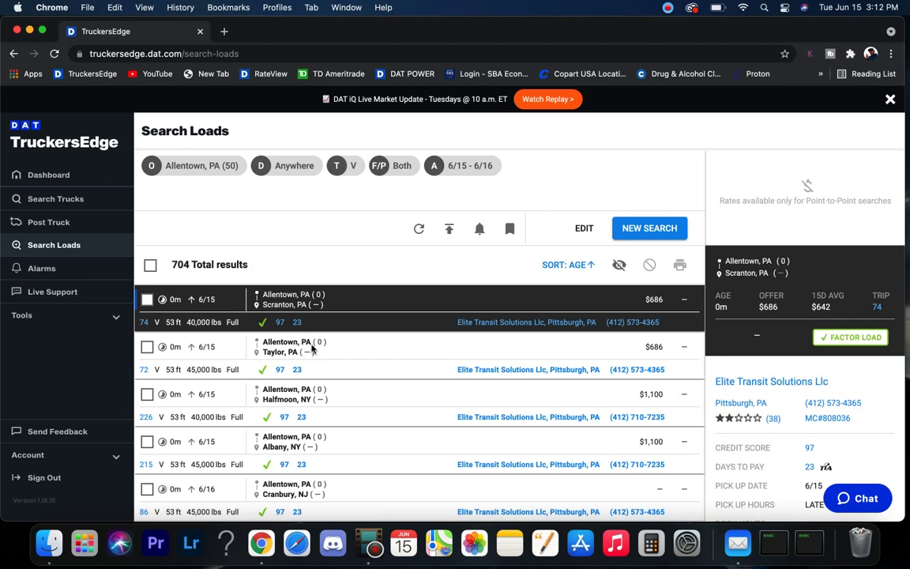
# - Search for van loads originating in Cleveland, OH with the origin deadhead set to 120 miles, and check the results total
pyautogui.click(652, 228)
pyautogui.press('BackSpace')
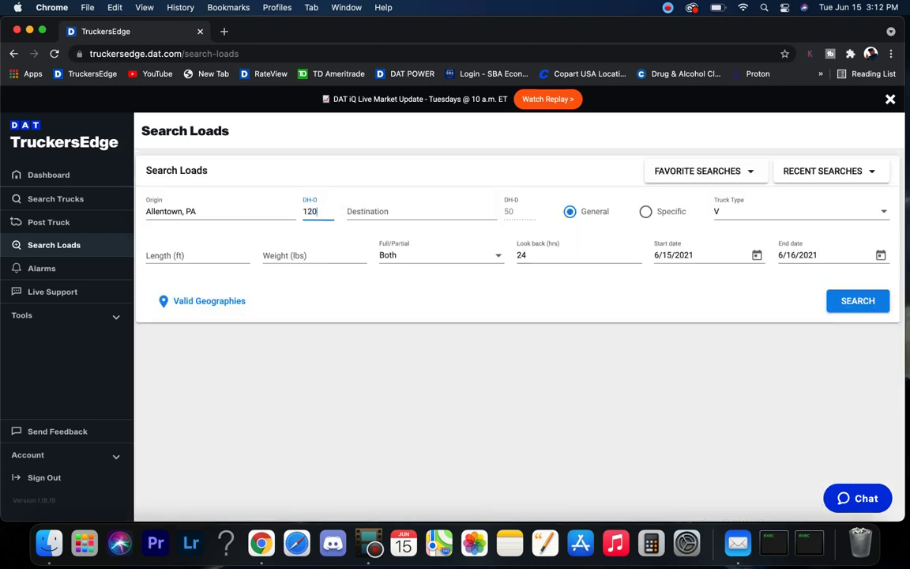
pyautogui.moveTo(184, 188); pyautogui.dragTo(138, 213)
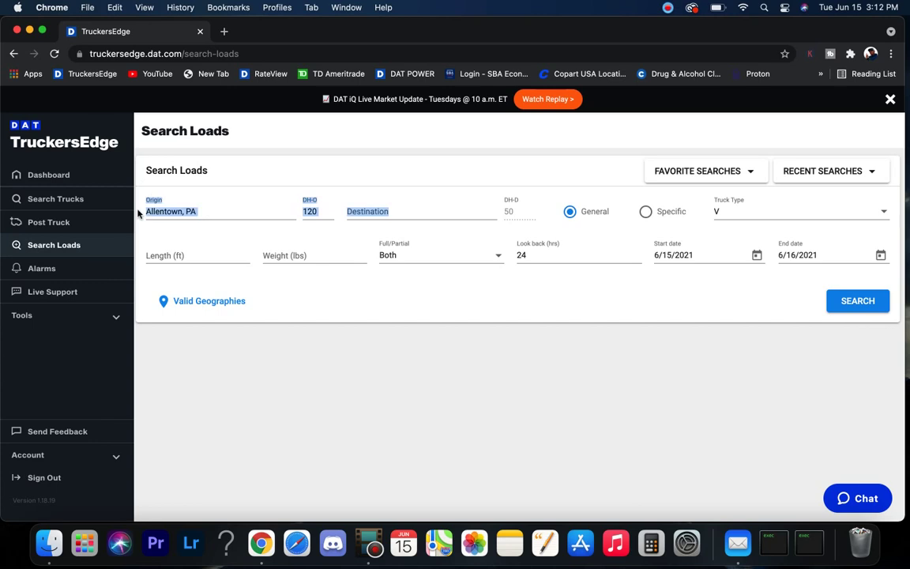
pyautogui.click(203, 213)
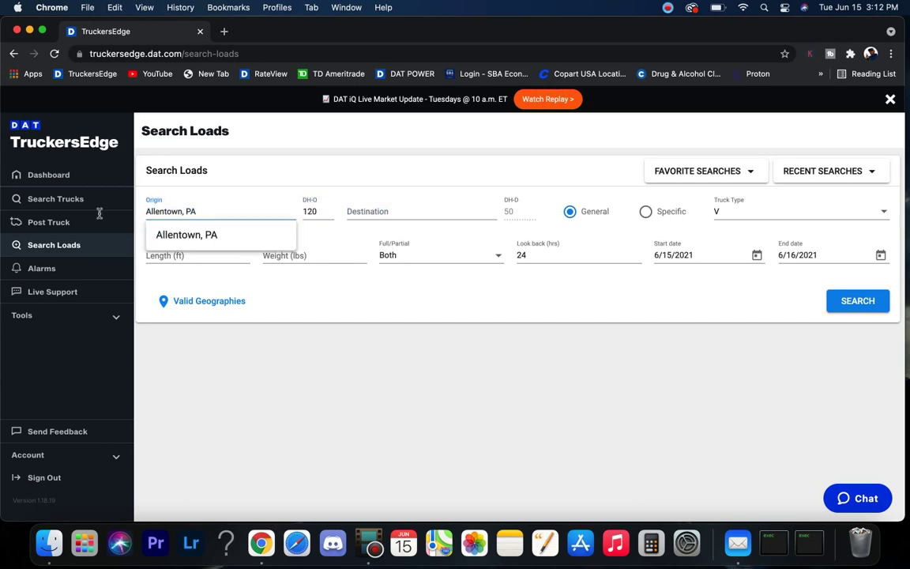
pyautogui.press('super+a')
pyautogui.press('BackSpace')
pyautogui.write('c')
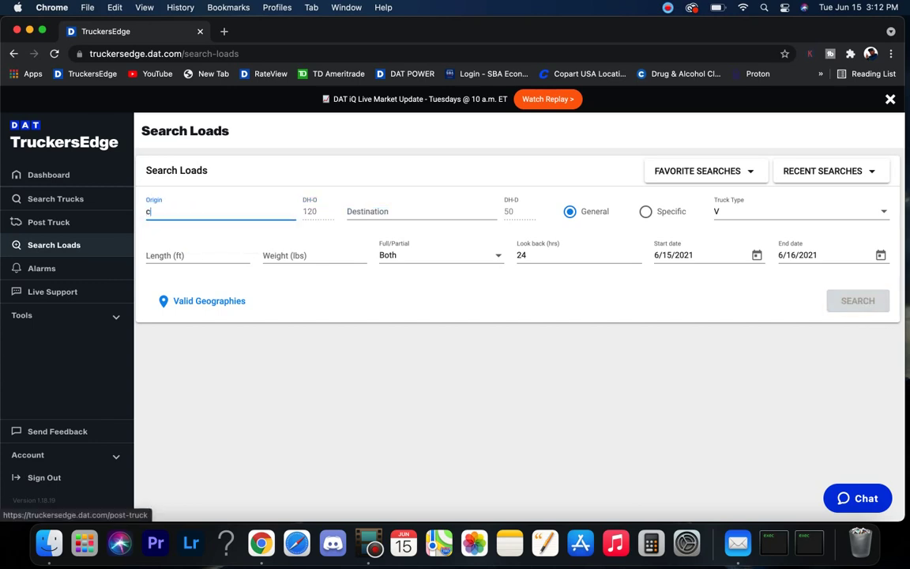
pyautogui.write('leveland')
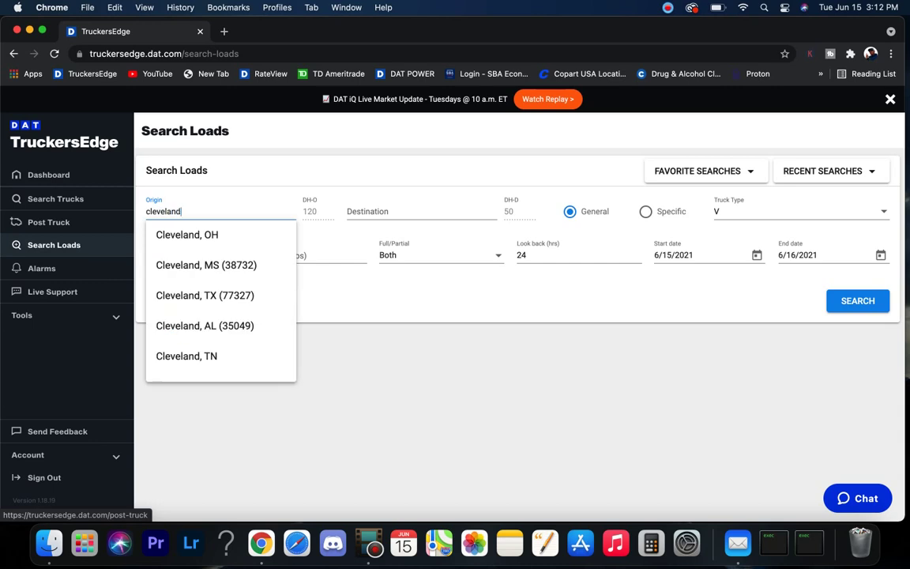
pyautogui.click(189, 236)
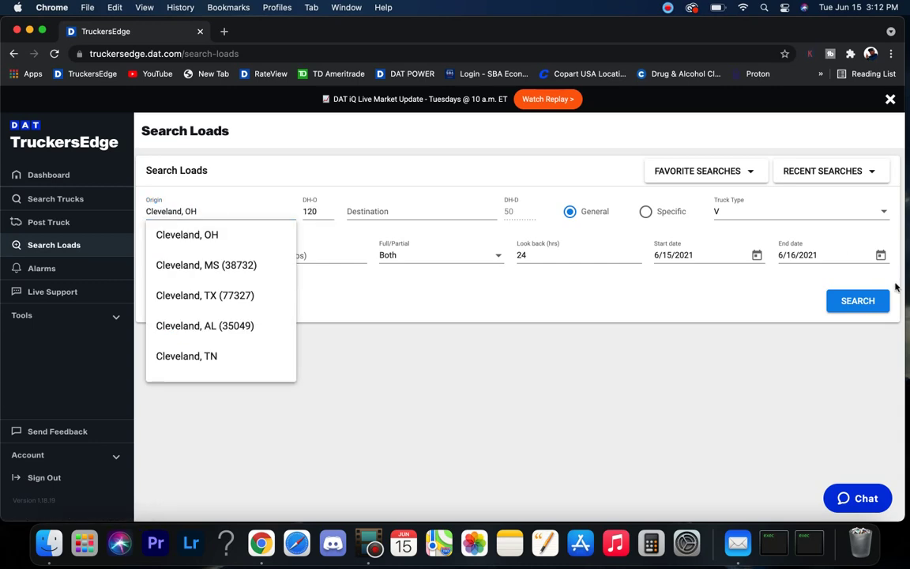
pyautogui.click(860, 301)
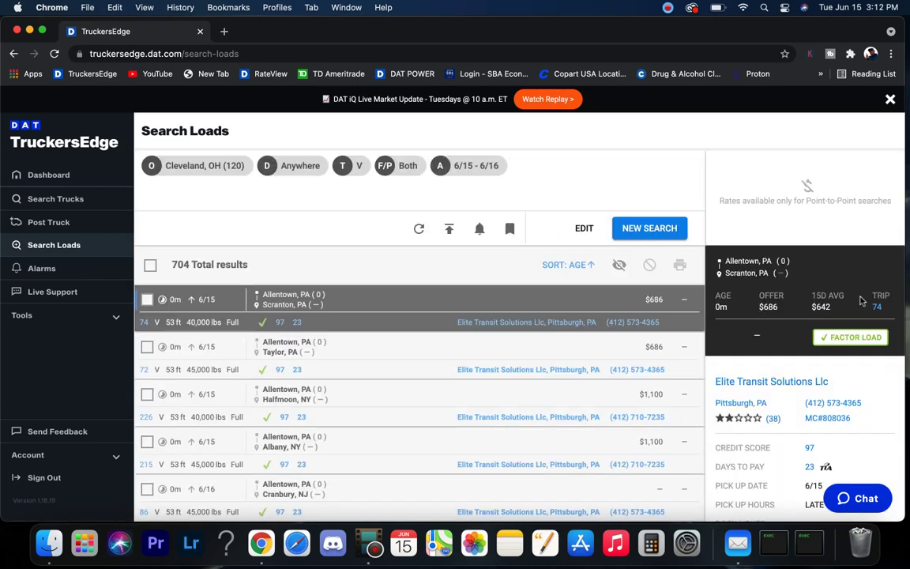
pyautogui.doubleClick(182, 264)
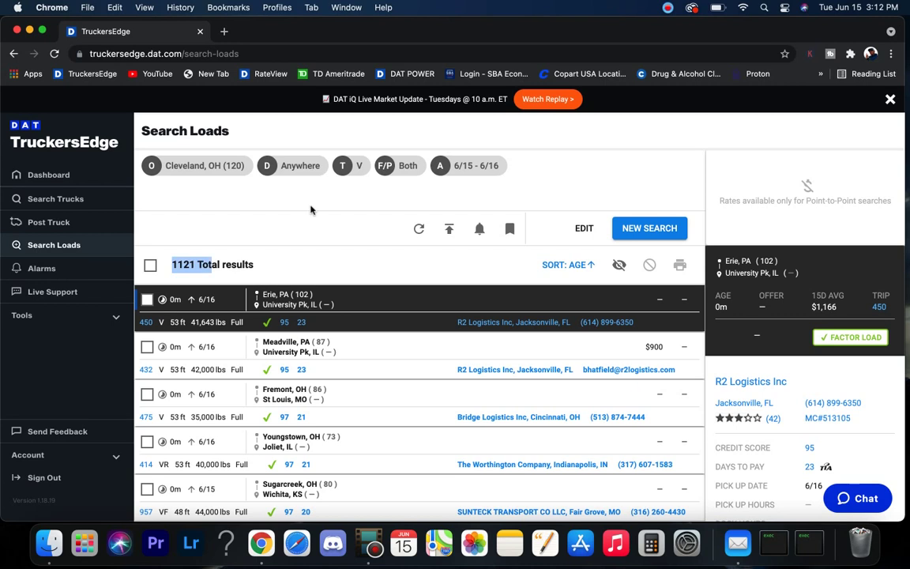
# - Search for van loads originating in Columbus, OH with the same 120-mile origin deadhead
pyautogui.click(628, 228)
pyautogui.moveTo(196, 210); pyautogui.dragTo(86, 210)
pyautogui.press('BackSpace')
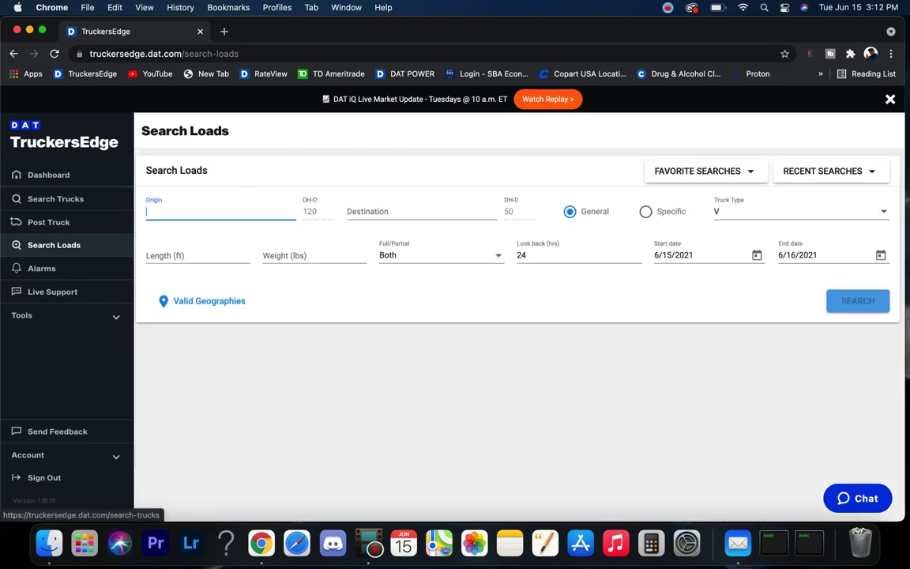
pyautogui.write('co')
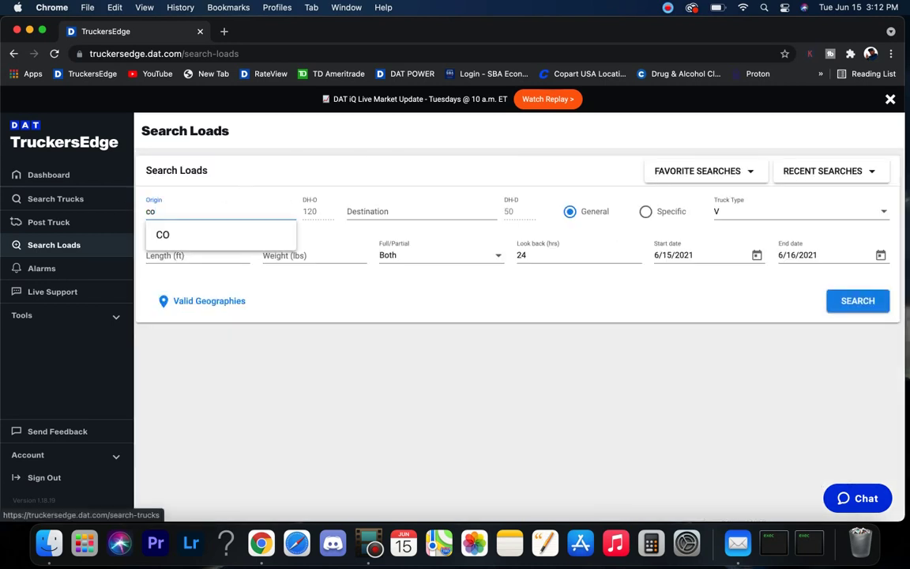
pyautogui.write('ulumbs')
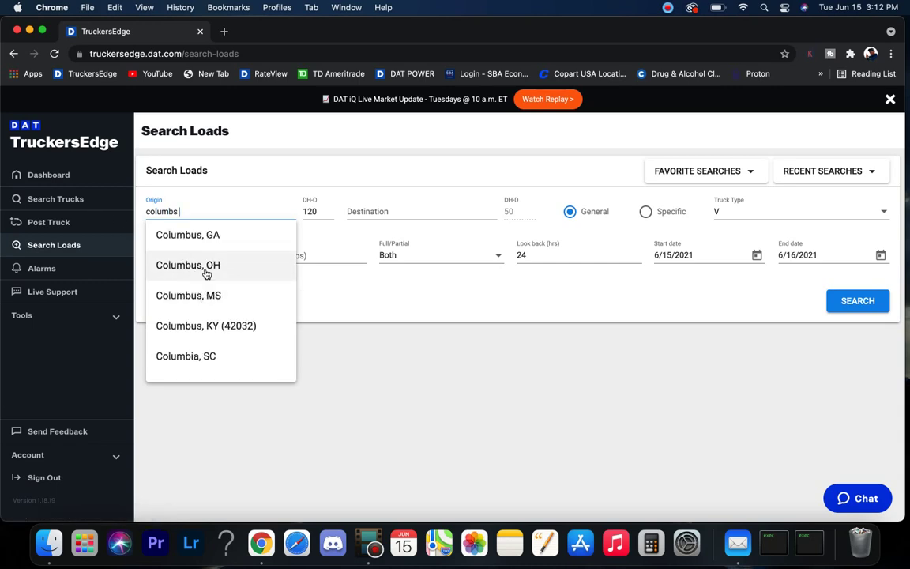
pyautogui.click(205, 269)
pyautogui.click(856, 304)
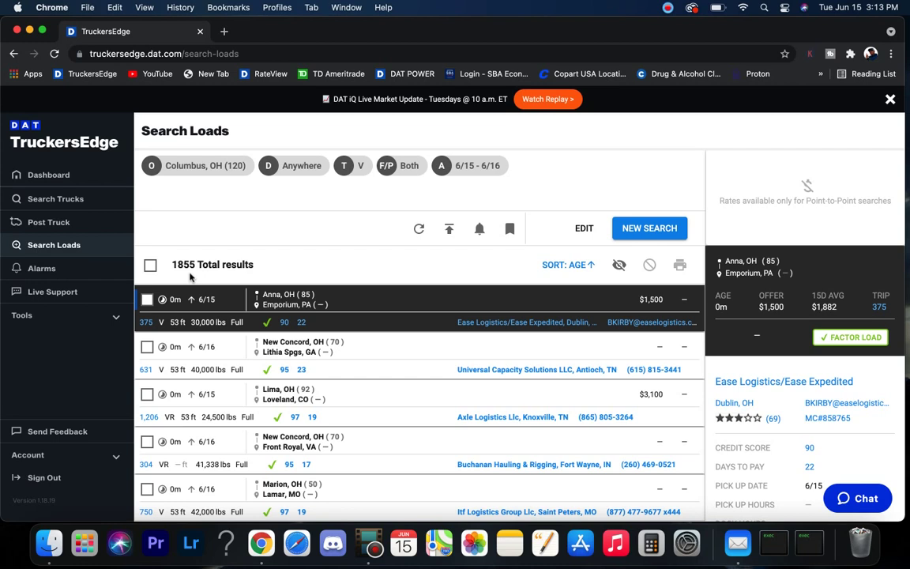
# - Search for van loads originating in Cincinnati, OH within 120 miles and check the total number of results
pyautogui.click(649, 228)
pyautogui.click(207, 213)
pyautogui.press('super+a')
pyautogui.press('BackSpace')
pyautogui.write('cin')
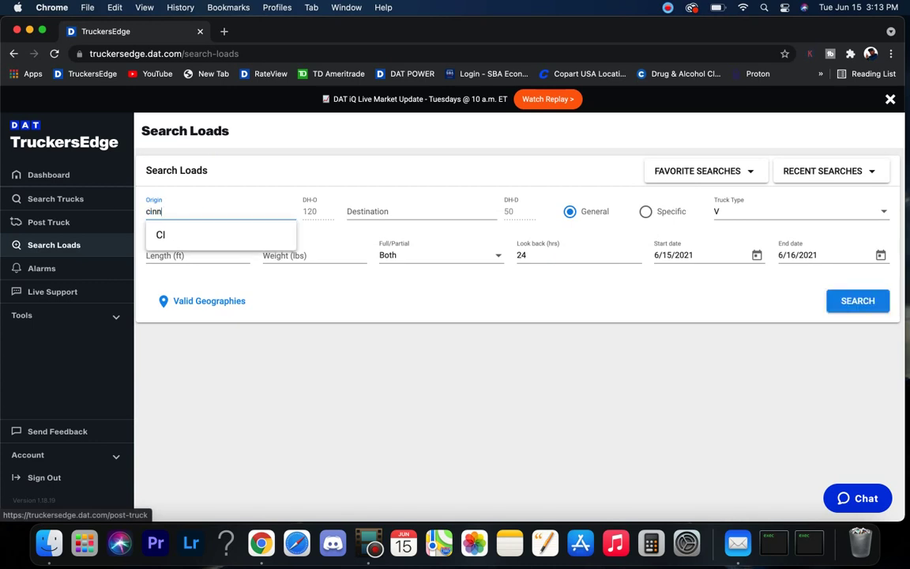
pyautogui.write('cin')
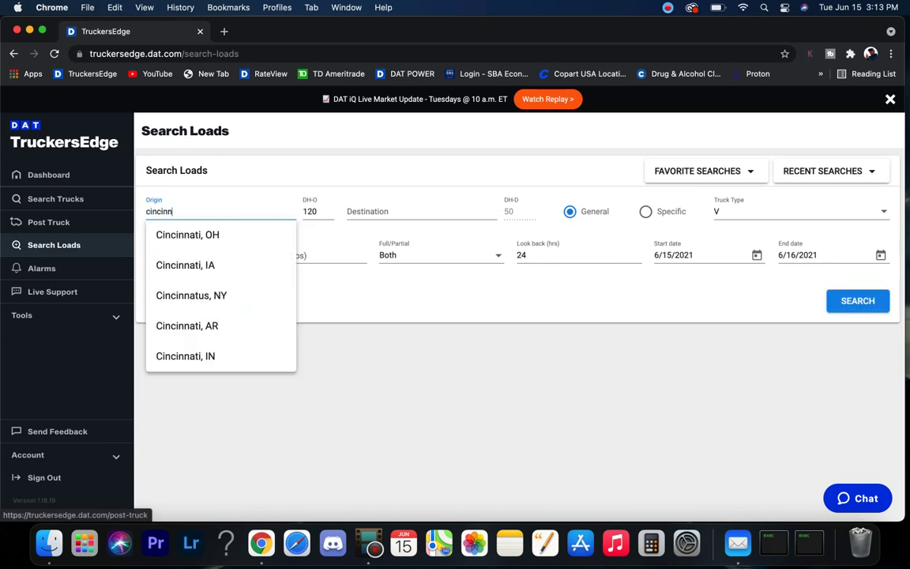
pyautogui.click(204, 235)
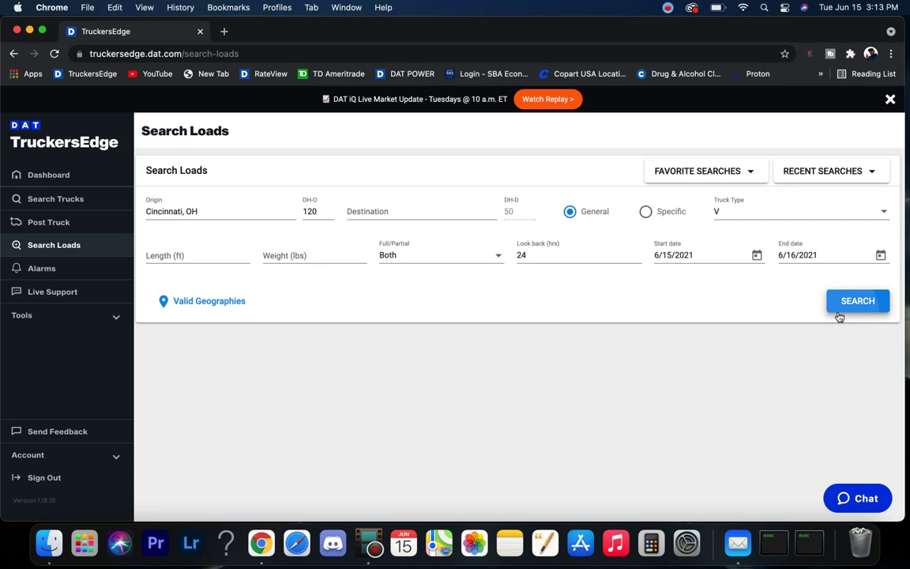
pyautogui.click(839, 314)
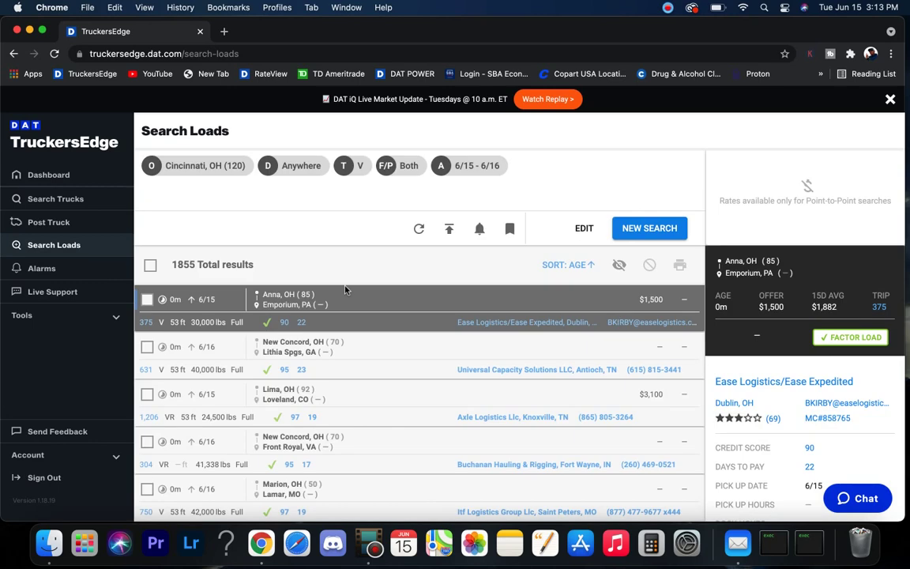
pyautogui.moveTo(176, 265); pyautogui.dragTo(260, 265)
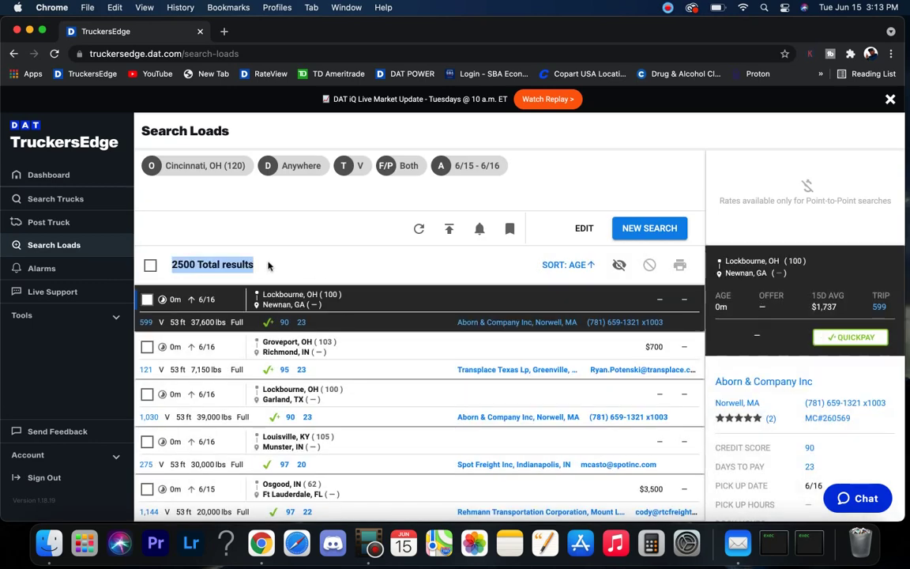
# - Search for van loads originating in Indianapolis, IN, keeping the 120-mile origin deadhead
pyautogui.click(637, 229)
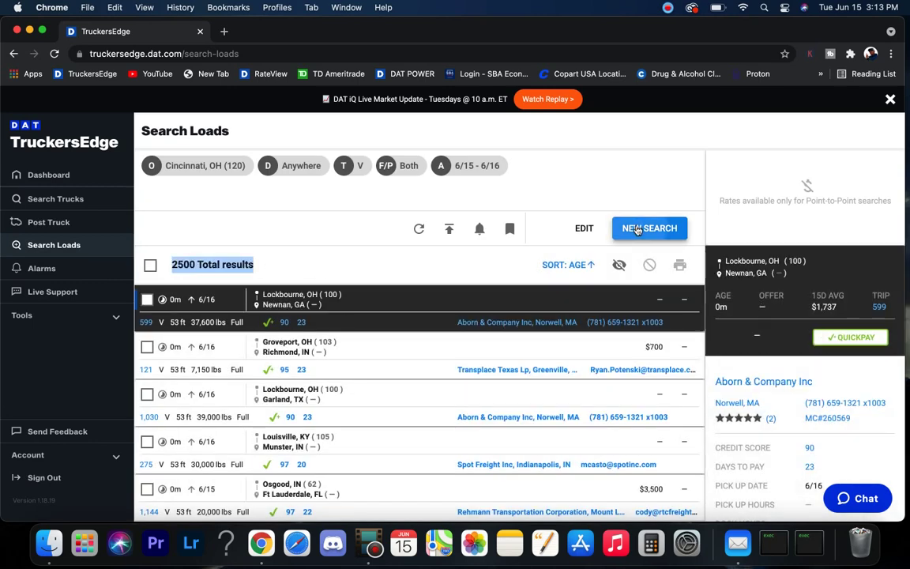
pyautogui.moveTo(212, 211); pyautogui.dragTo(128, 218)
pyautogui.press('BackSpace')
pyautogui.write('indian')
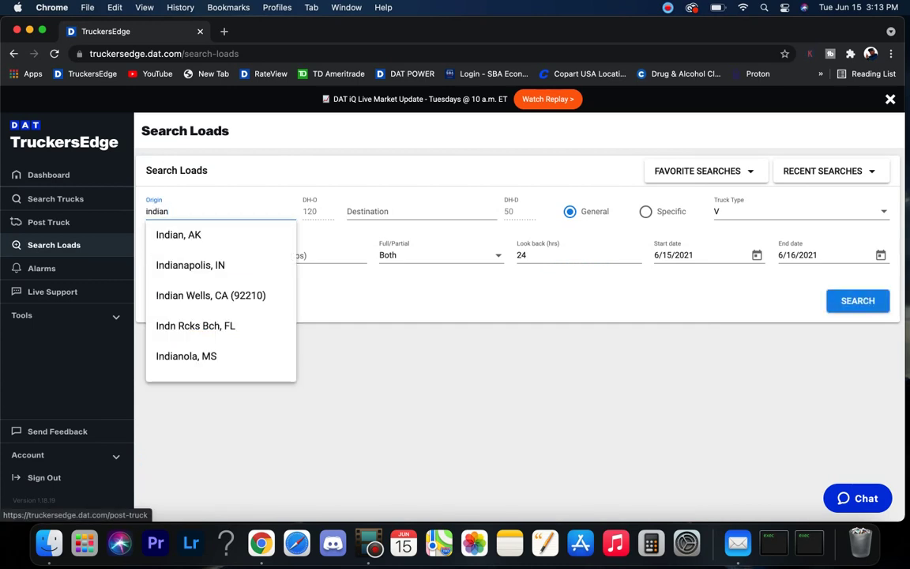
pyautogui.click(223, 264)
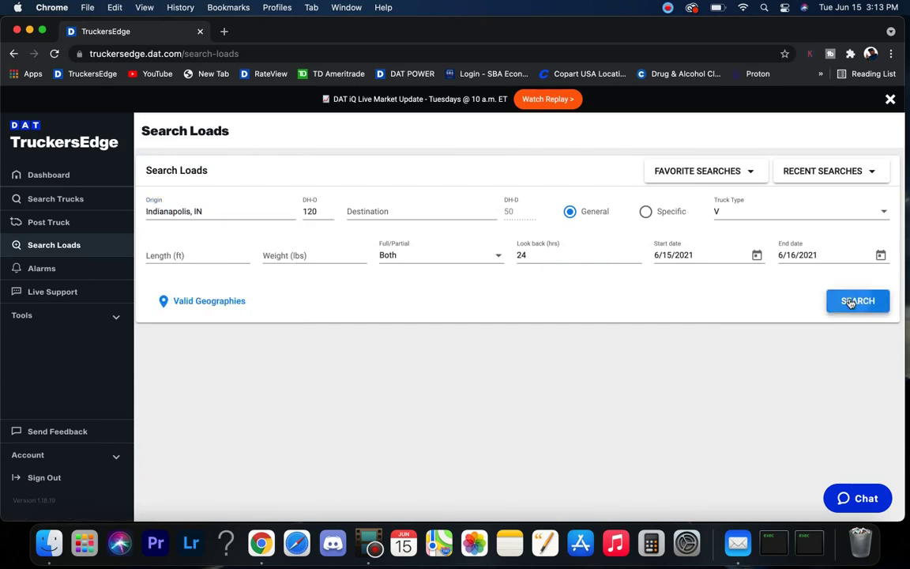
pyautogui.click(858, 301)
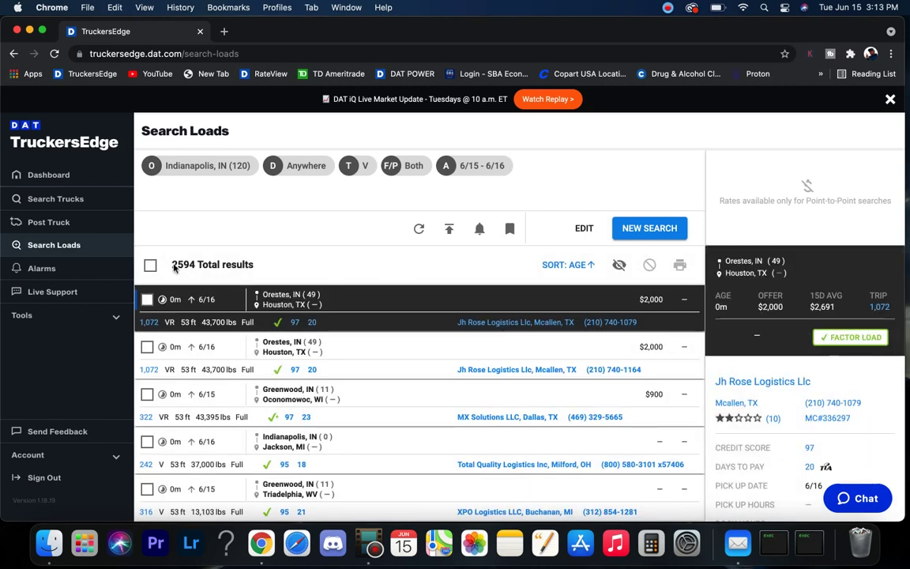
# - Start a new load search with St Paul, MN (55101) as the origin and run it for vans
pyautogui.click(629, 228)
pyautogui.tripleClick(217, 210)
pyautogui.press('BackSpace')
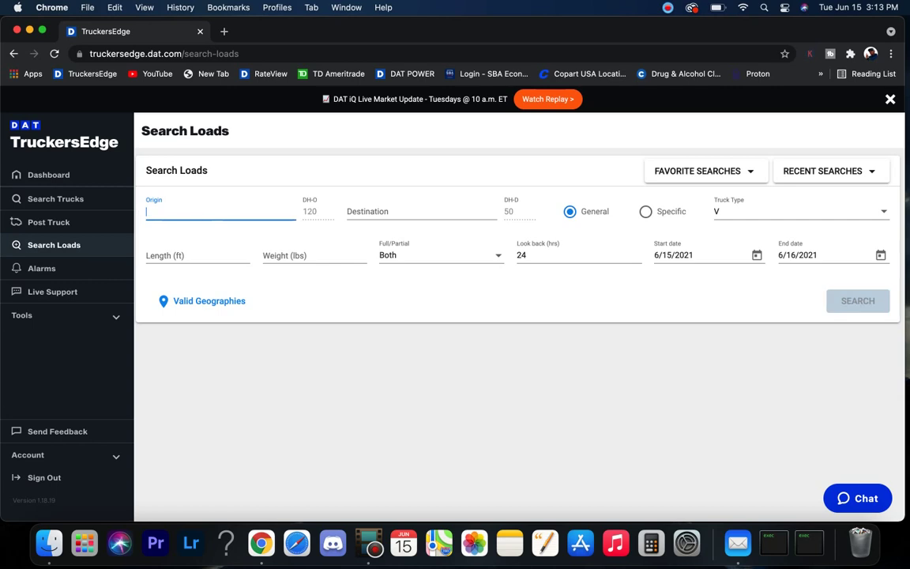
pyautogui.write('st paul')
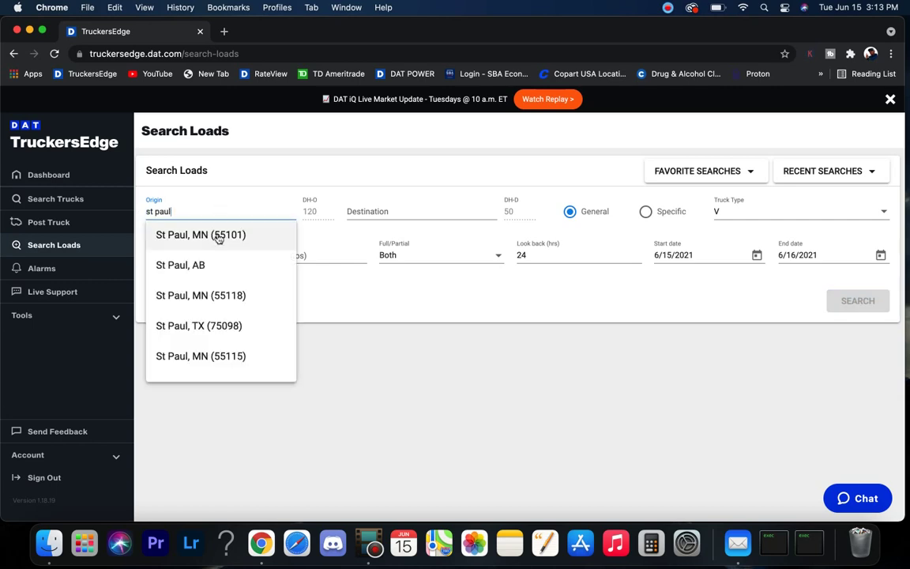
pyautogui.click(220, 236)
pyautogui.click(850, 305)
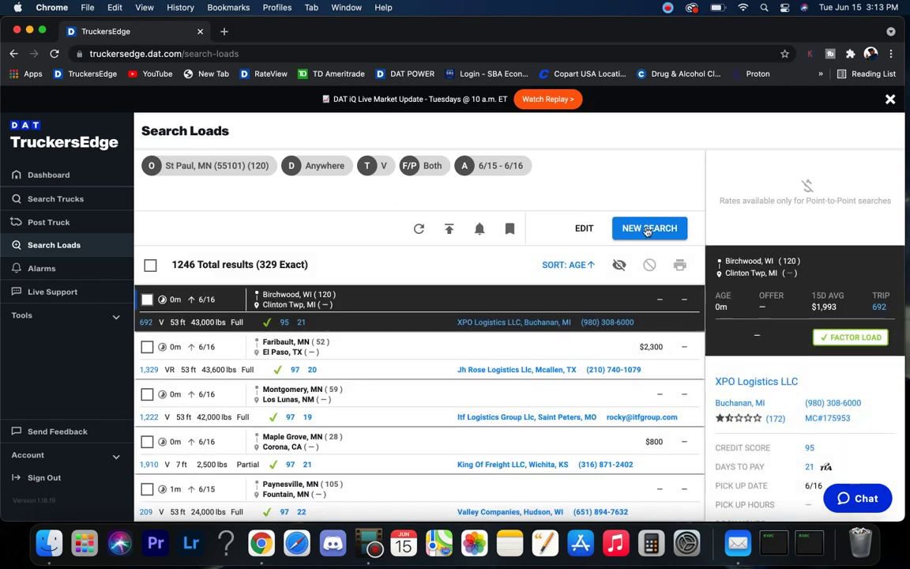
# - Search for van loads originating in Chicago, IL within 120 miles and look through the listed loads
pyautogui.click(648, 229)
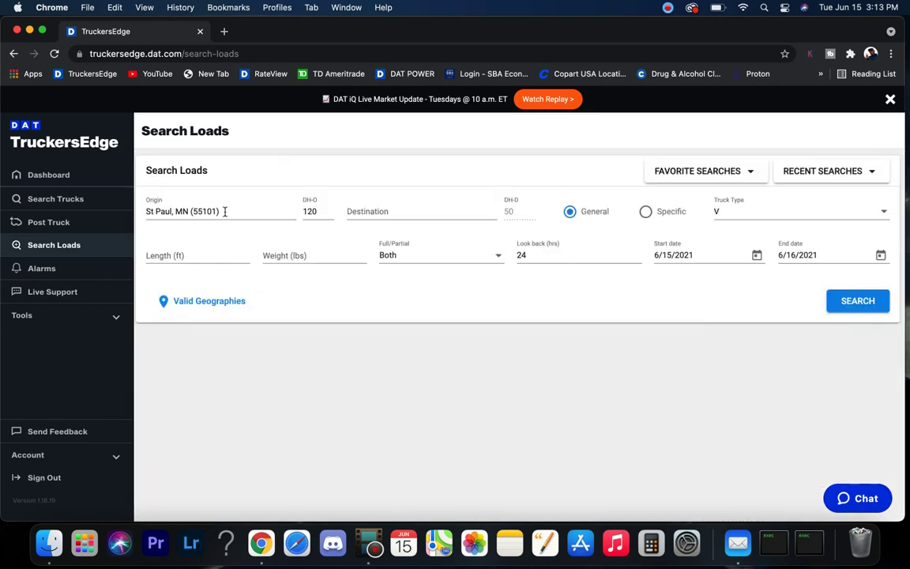
pyautogui.press('BackSpace')
pyautogui.write('chic')
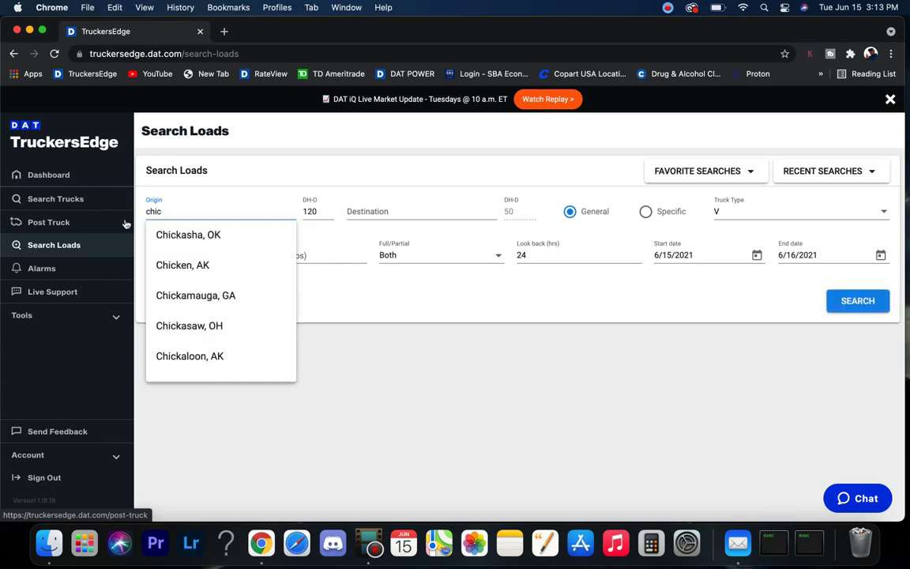
pyautogui.press('BackSpace')
pyautogui.press('BackSpace')
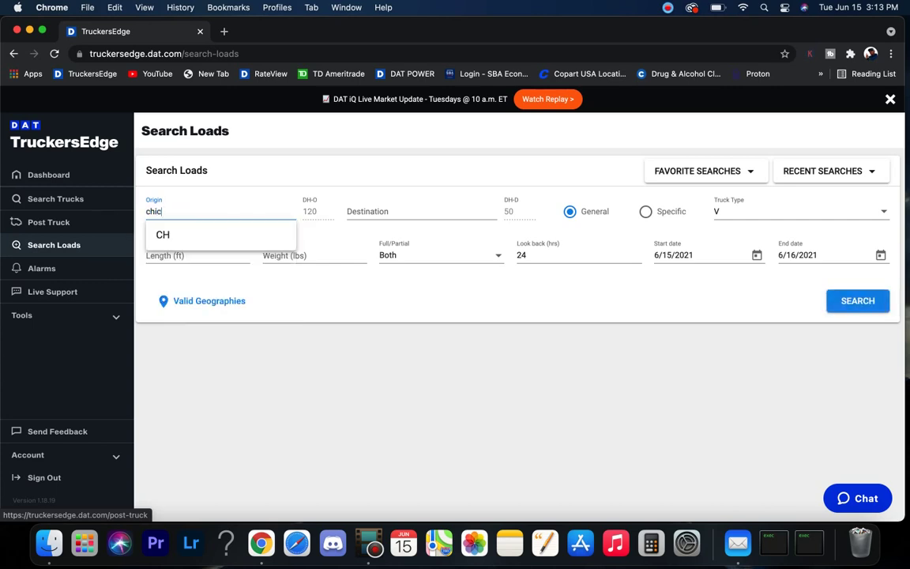
pyautogui.write('ago')
pyautogui.click(204, 237)
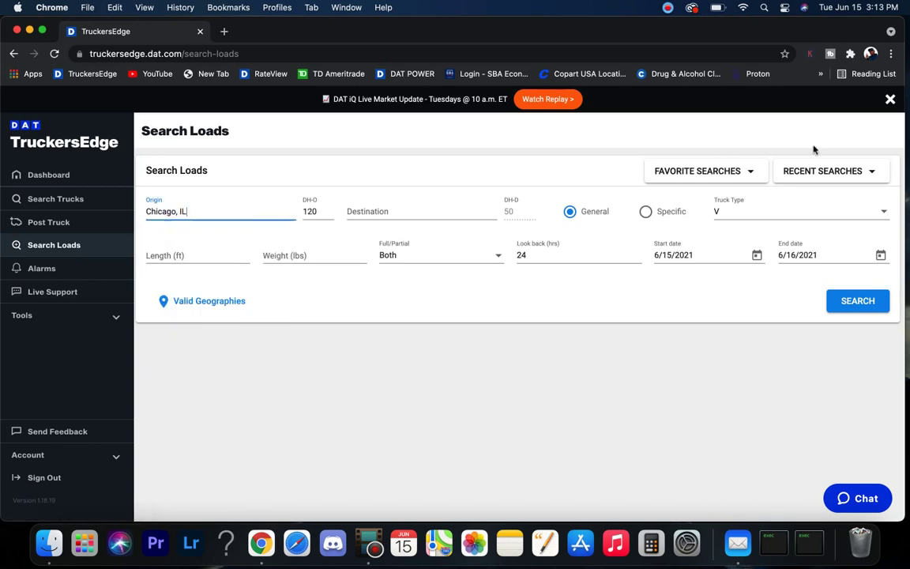
pyautogui.click(845, 301)
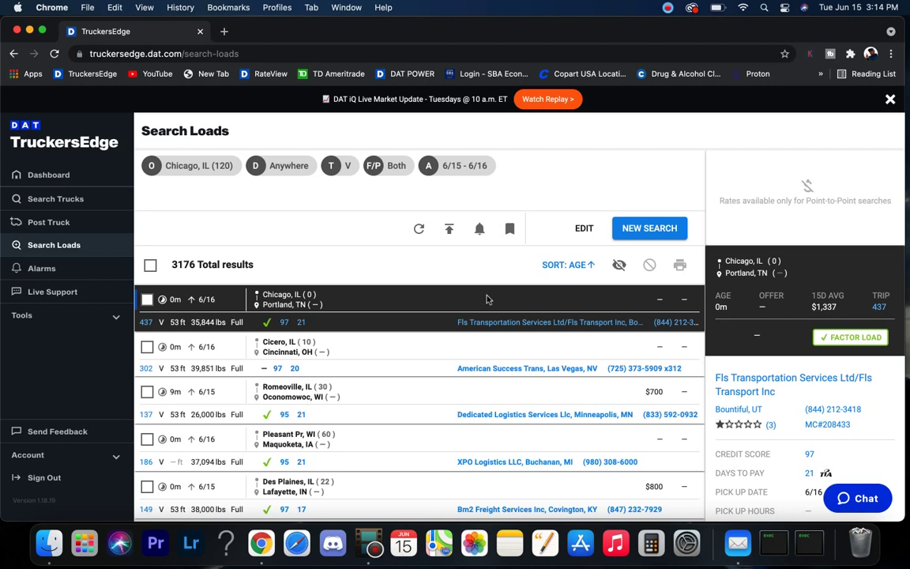
pyautogui.scroll(-4, 419, 385)
pyautogui.scroll(4, 420, 385)
# - Search for van loads originating in Knoxville, TN with the same 120-mile origin deadhead
pyautogui.click(650, 229)
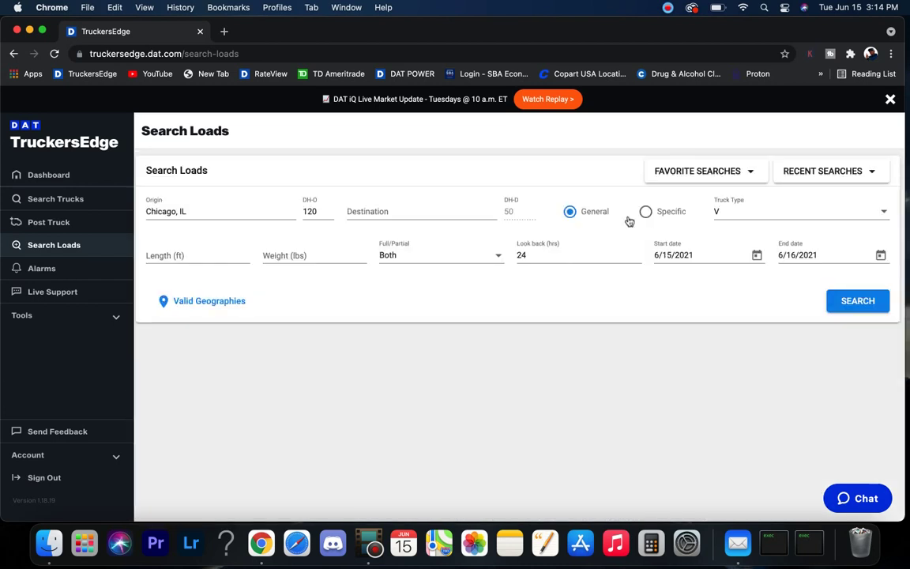
pyautogui.tripleClick(192, 209)
pyautogui.press('BackSpace')
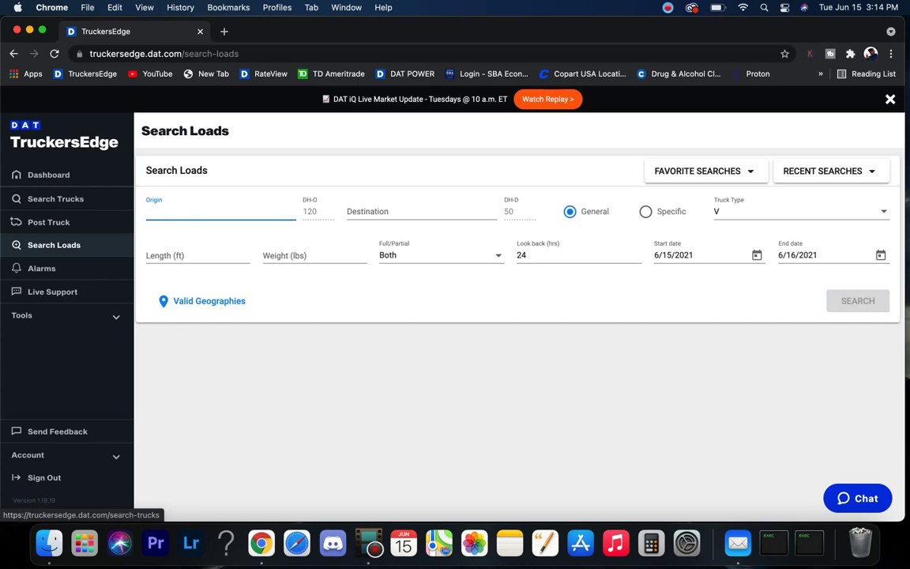
pyautogui.write('knox')
pyautogui.press('Down')
pyautogui.press('Down')
pyautogui.click(201, 236)
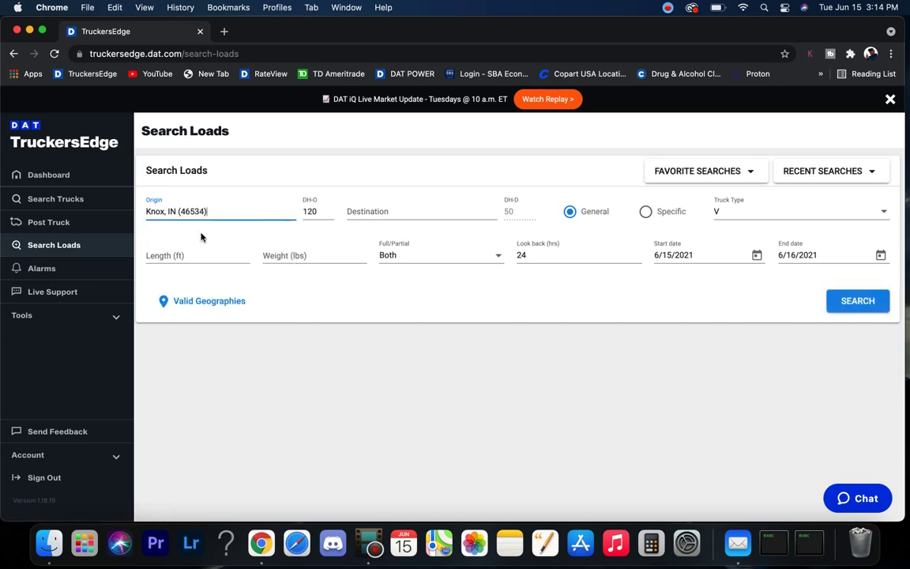
pyautogui.press('BackSpace')
pyautogui.press('BackSpace')
pyautogui.press('BackSpace')
pyautogui.press('BackSpace')
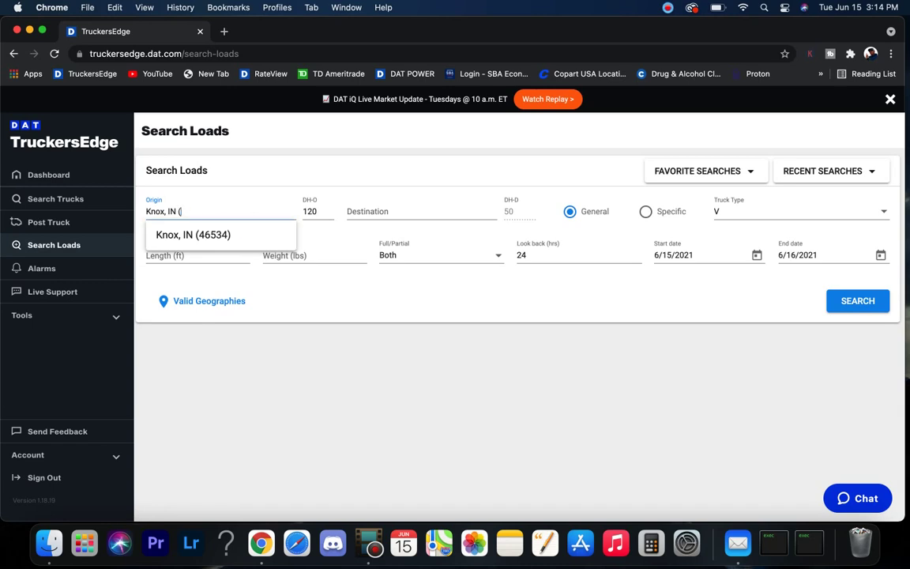
pyautogui.write('tn')
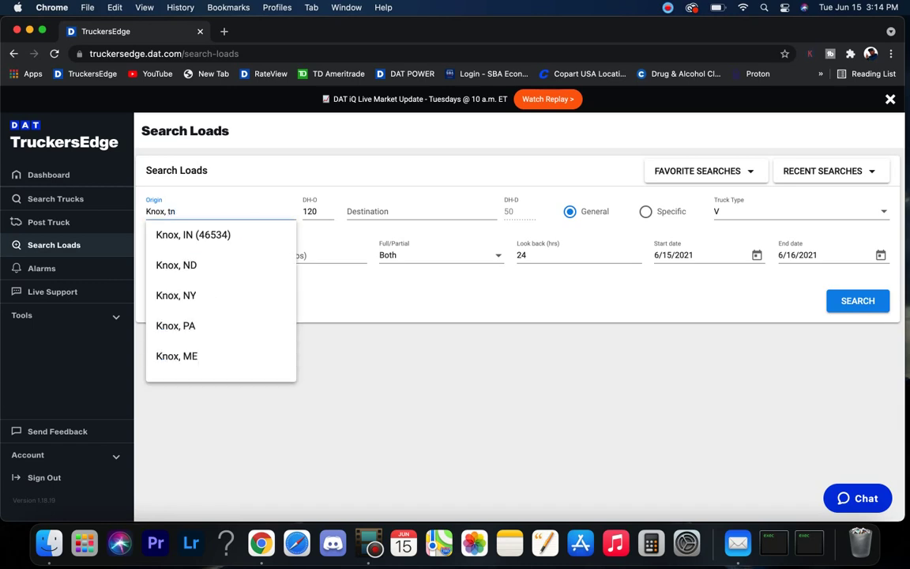
pyautogui.click(229, 240)
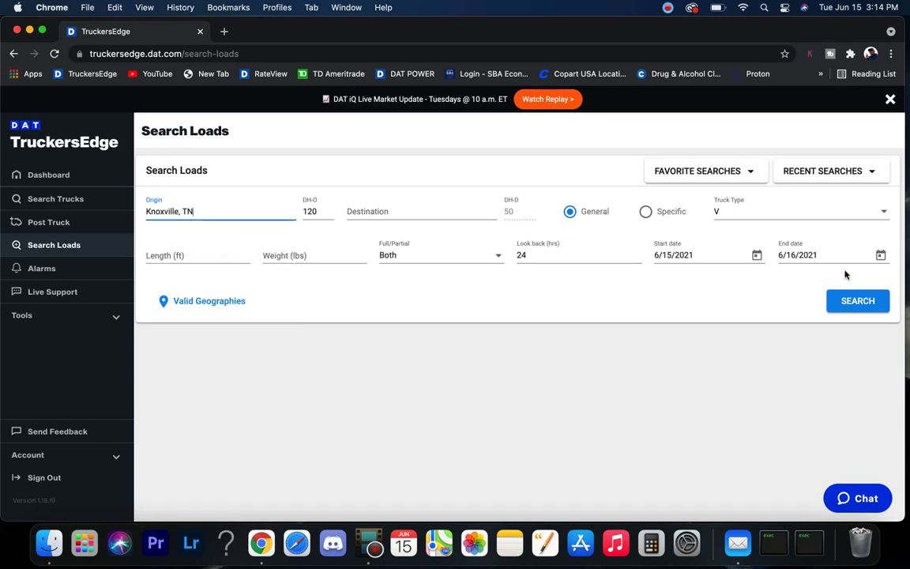
pyautogui.click(852, 301)
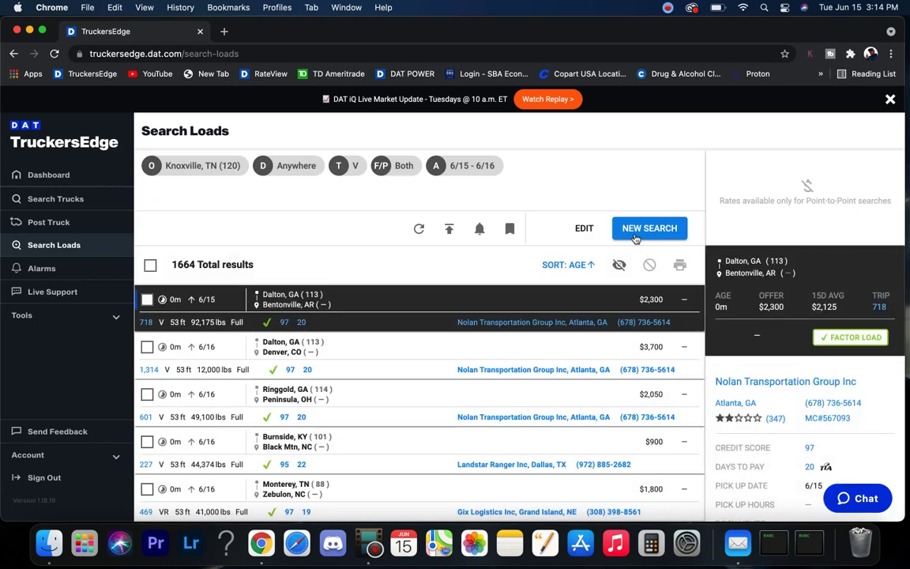
# - Search for van loads originating in Nashville, TN within 120 miles
pyautogui.click(639, 231)
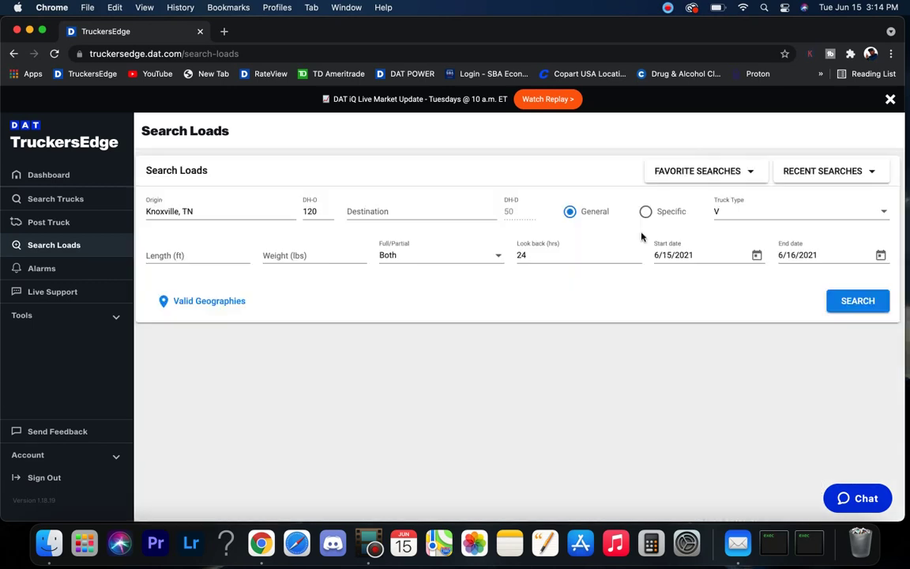
pyautogui.tripleClick(203, 211)
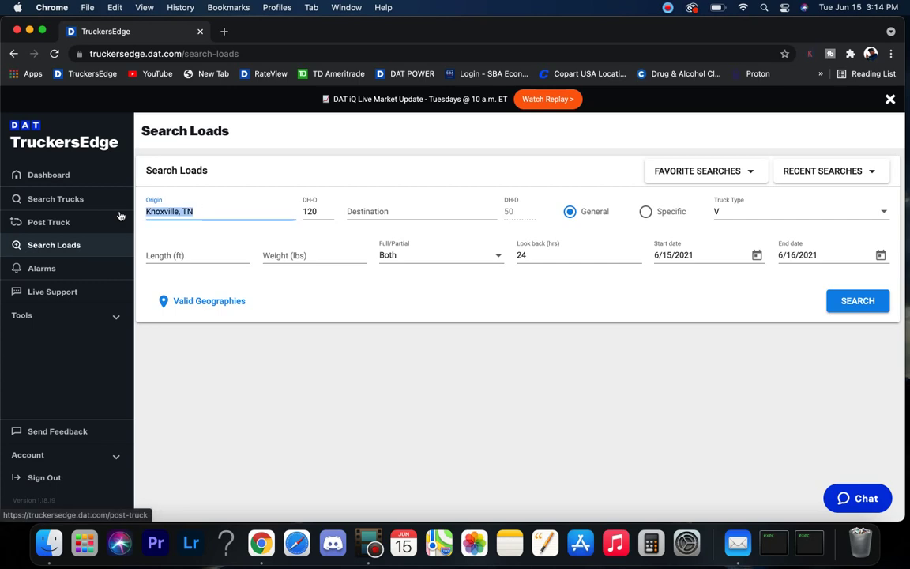
pyautogui.press('BackSpace')
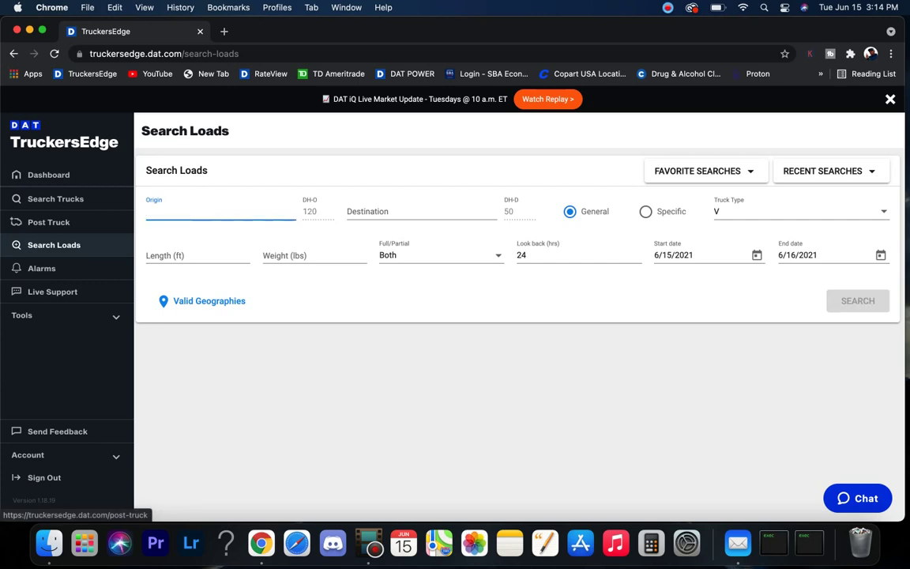
pyautogui.write('nash')
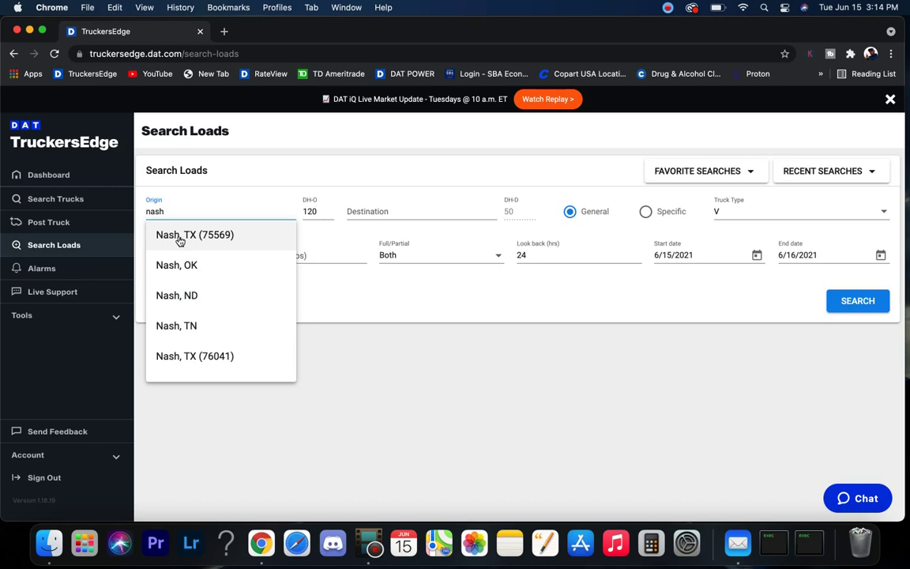
pyautogui.write('ville')
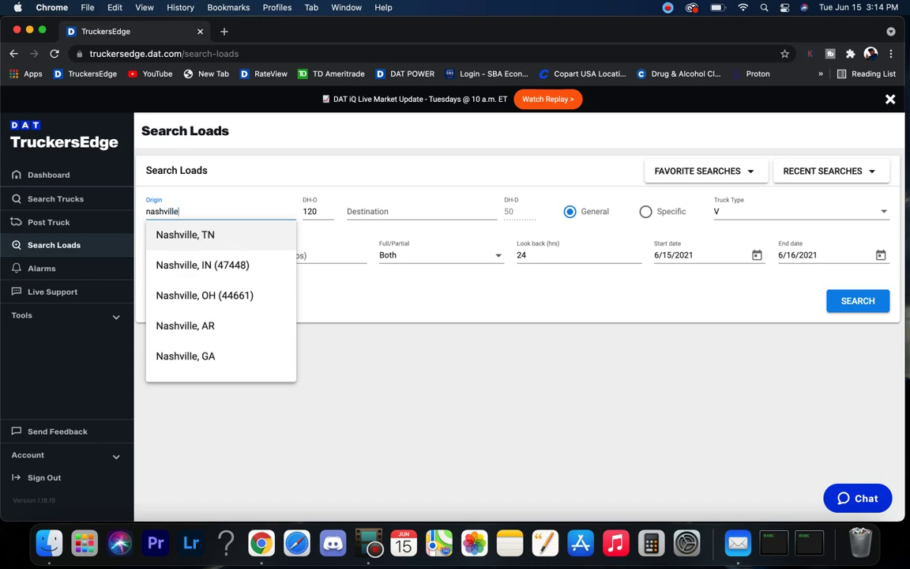
pyautogui.click(209, 234)
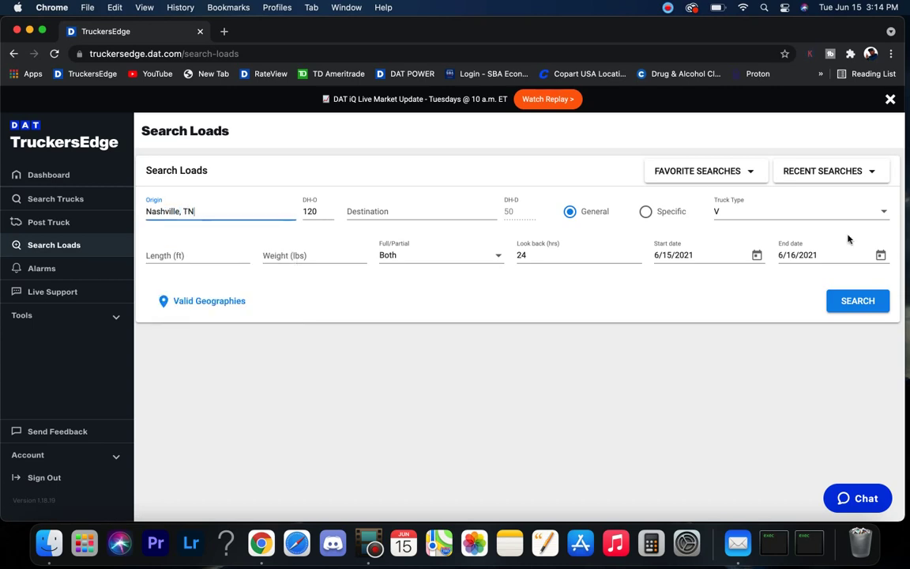
pyautogui.click(857, 300)
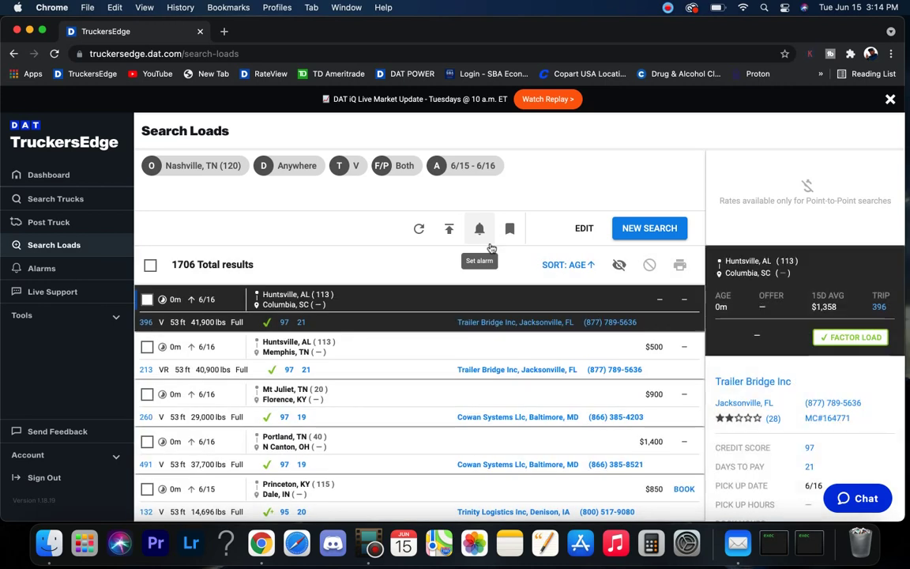
# - Start a new load search and set its origin to Atlanta, GA
pyautogui.click(625, 227)
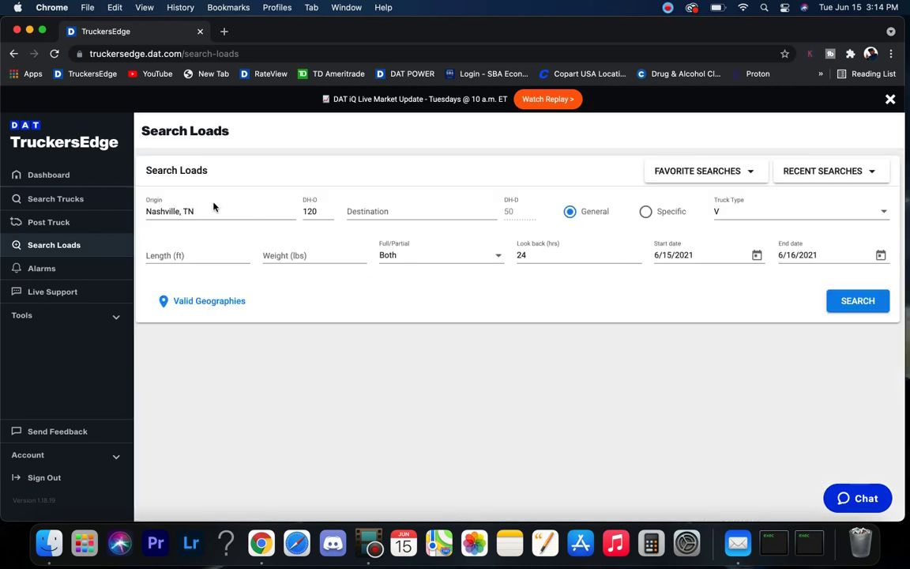
pyautogui.click(184, 211)
pyautogui.press('super+a')
pyautogui.press('BackSpace')
pyautogui.write('atlant')
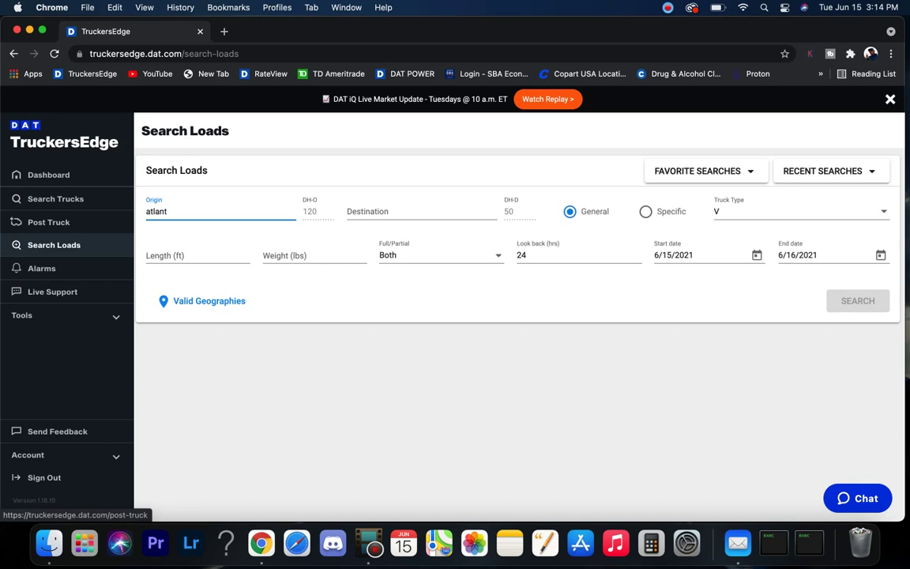
pyautogui.write('a')
pyautogui.click(153, 235)
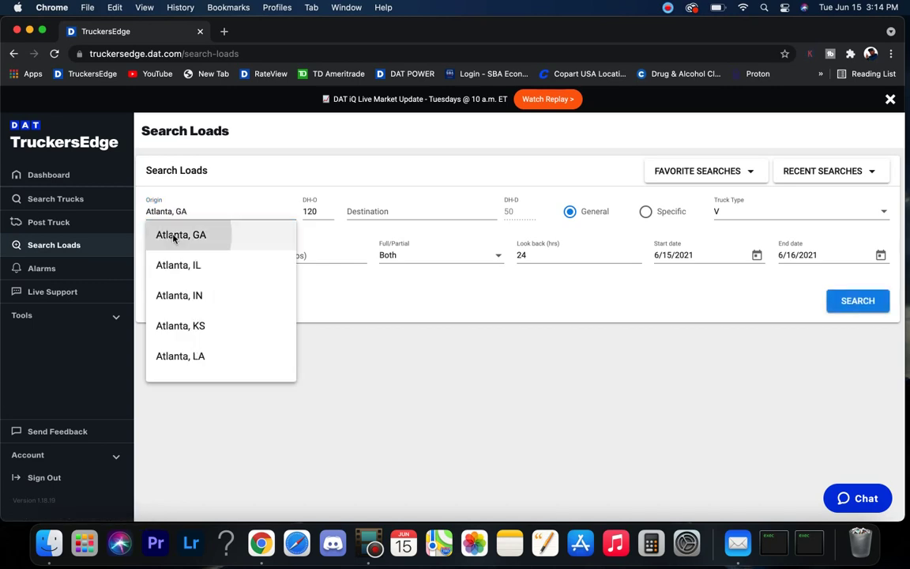
pyautogui.click(350, 211)
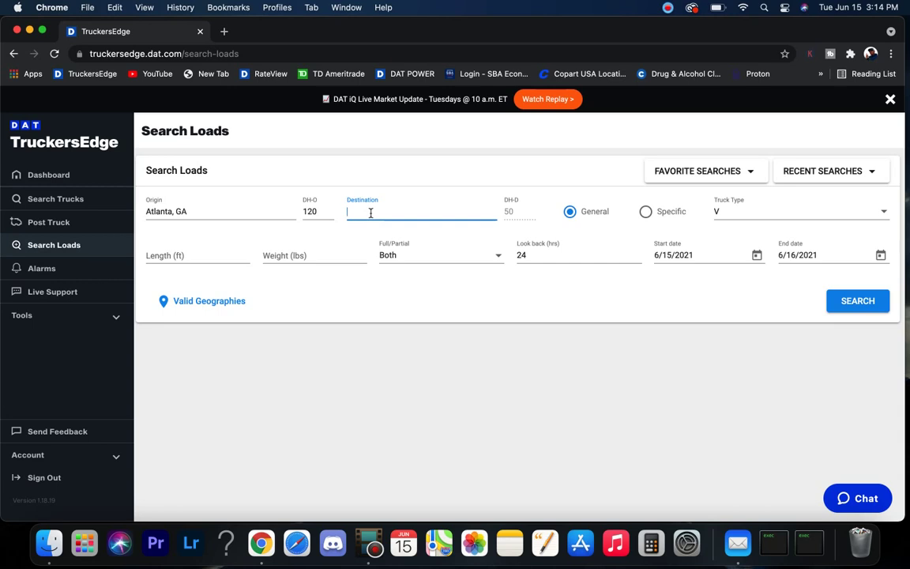
pyautogui.write('alburt')
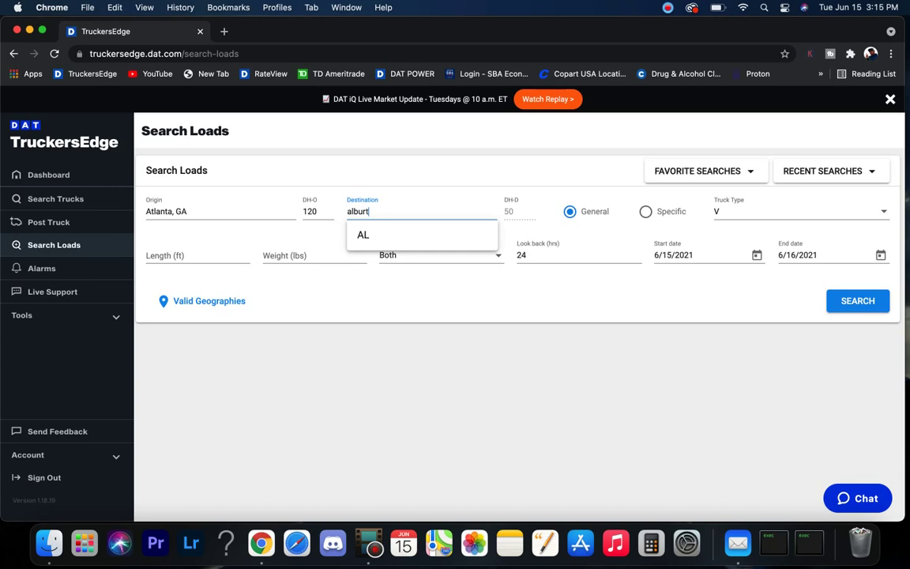
pyautogui.write('a')
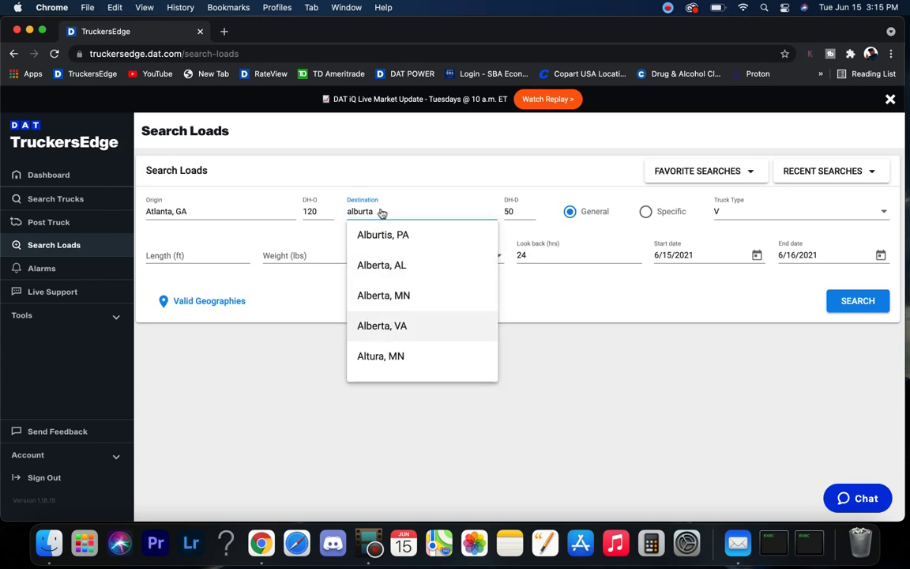
pyautogui.press('BackSpace')
pyautogui.press('BackSpace')
pyautogui.press('BackSpace')
pyautogui.press('BackSpace')
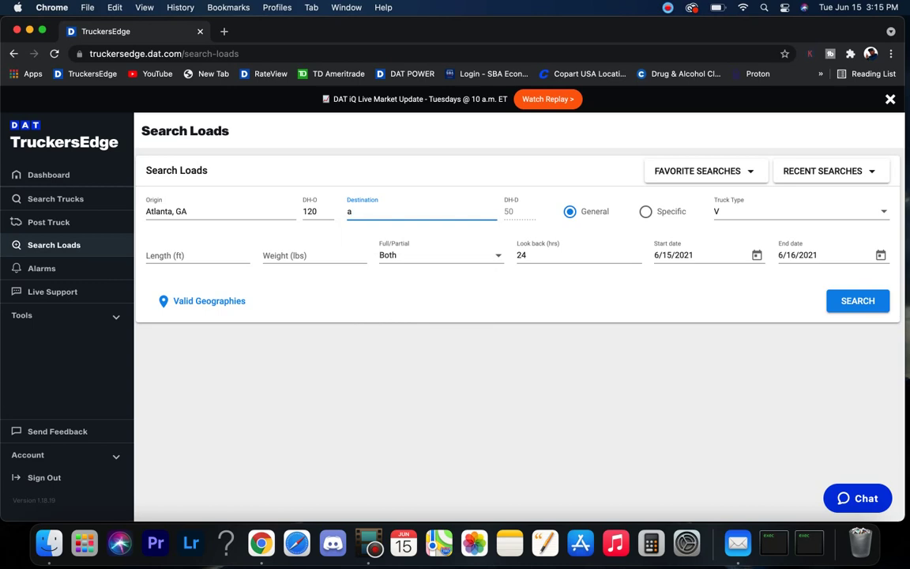
pyautogui.press('BackSpace')
pyautogui.click(667, 9)
pyautogui.click(670, 56)
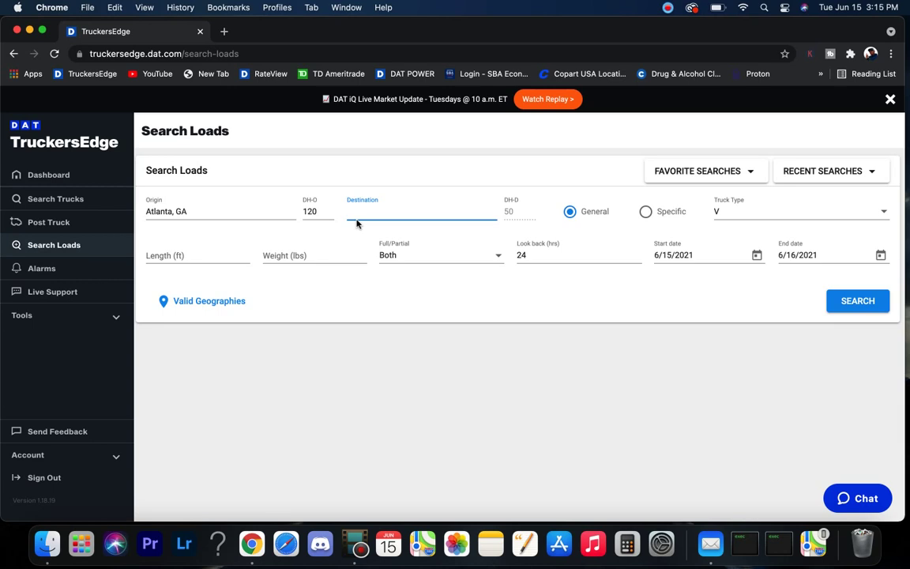
# - Set the destination to Calgary, AB and search for van loads from Atlanta, GA
pyautogui.write('calgary')
pyautogui.click(406, 237)
pyautogui.click(861, 305)
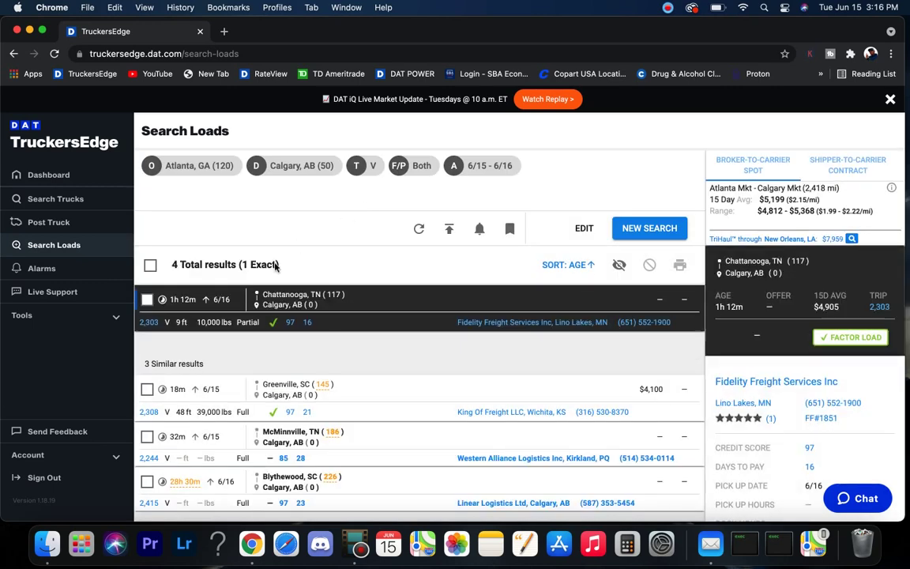
# - Widen the Calgary, AB destination deadhead to 200 miles and rerun the van load search from Atlanta, GA
pyautogui.click(632, 226)
pyautogui.click(514, 211)
pyautogui.press('BackSpace')
pyautogui.press('BackSpace')
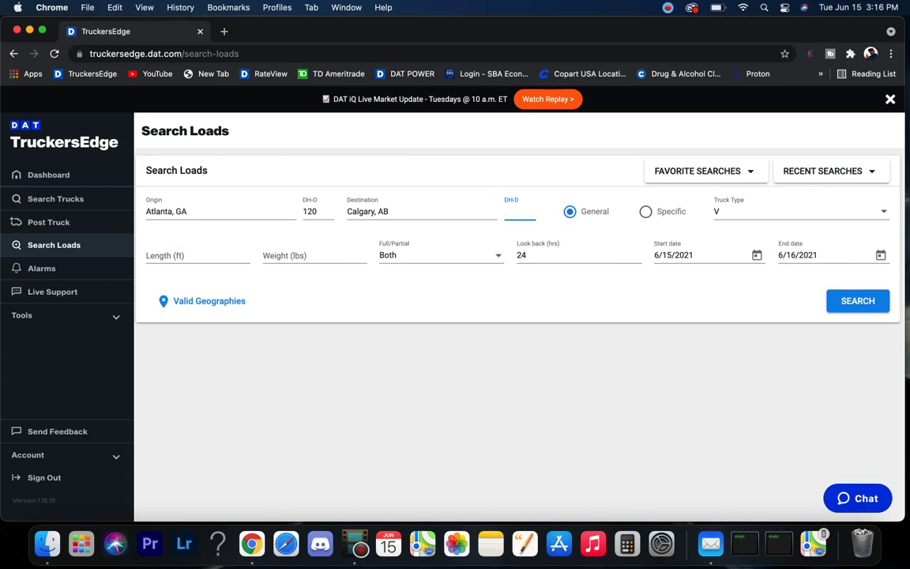
pyautogui.write('200')
pyautogui.click(846, 310)
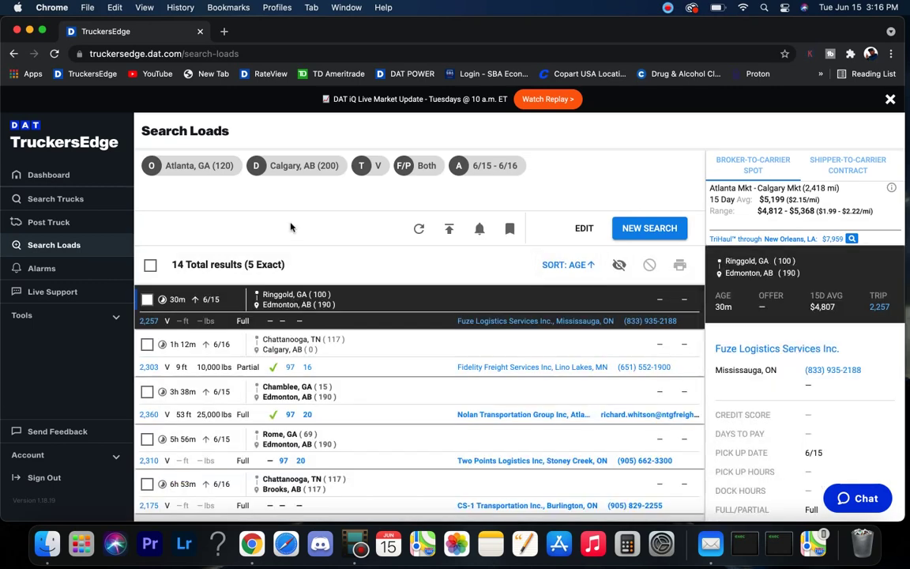
# - Widen the Atlanta, GA origin deadhead to 400 miles and rerun the van load search to Calgary, AB
pyautogui.click(585, 228)
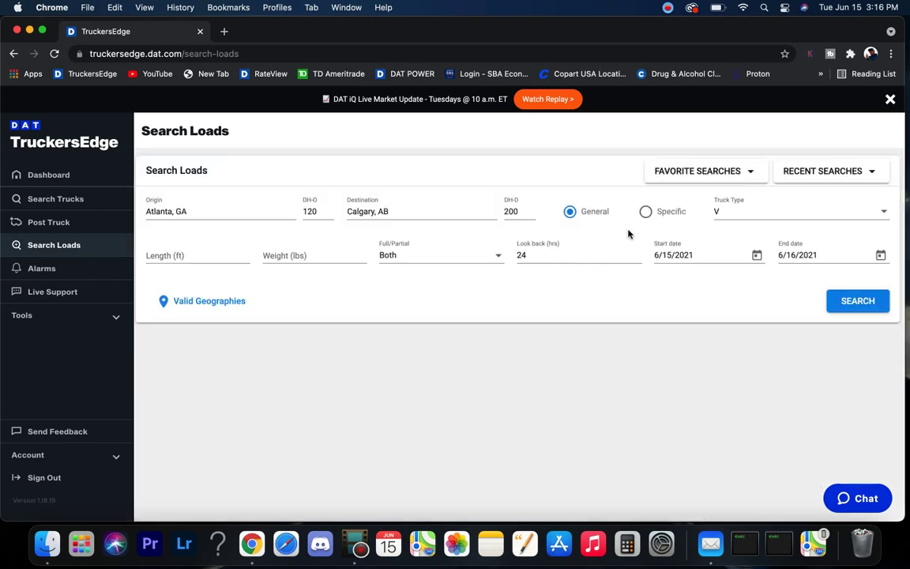
pyautogui.click(327, 211)
pyautogui.press('BackSpace')
pyautogui.press('BackSpace')
pyautogui.write('400')
pyautogui.click(861, 298)
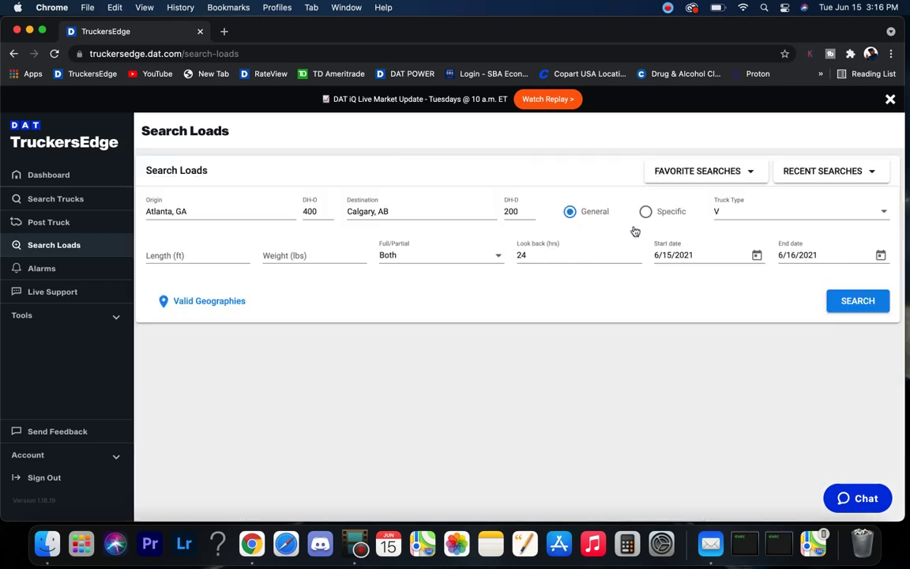
# - Change the search origin to Los Angeles, CA and search for van loads to Calgary, AB
pyautogui.click(584, 227)
pyautogui.moveTo(190, 214); pyautogui.dragTo(132, 218)
pyautogui.press('BackSpace')
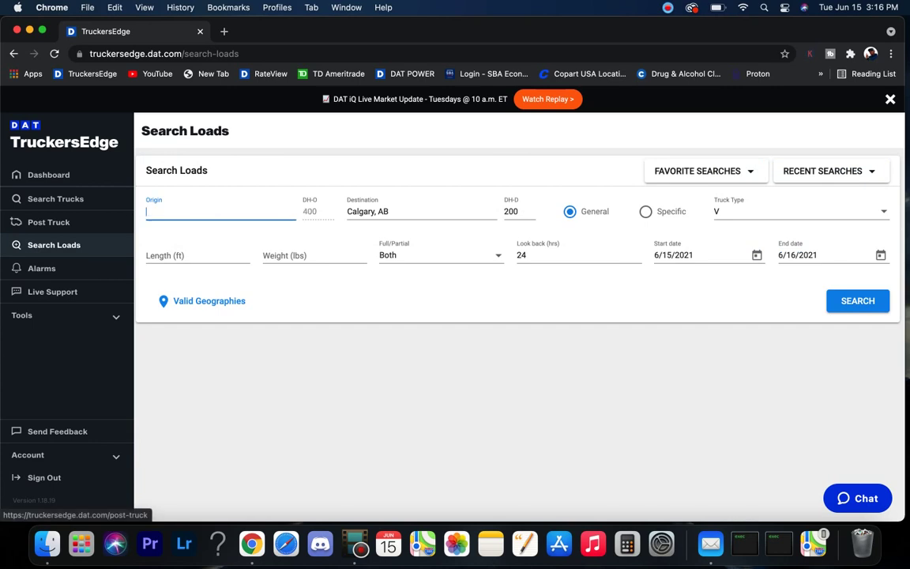
pyautogui.write('loa')
pyautogui.write('s ang')
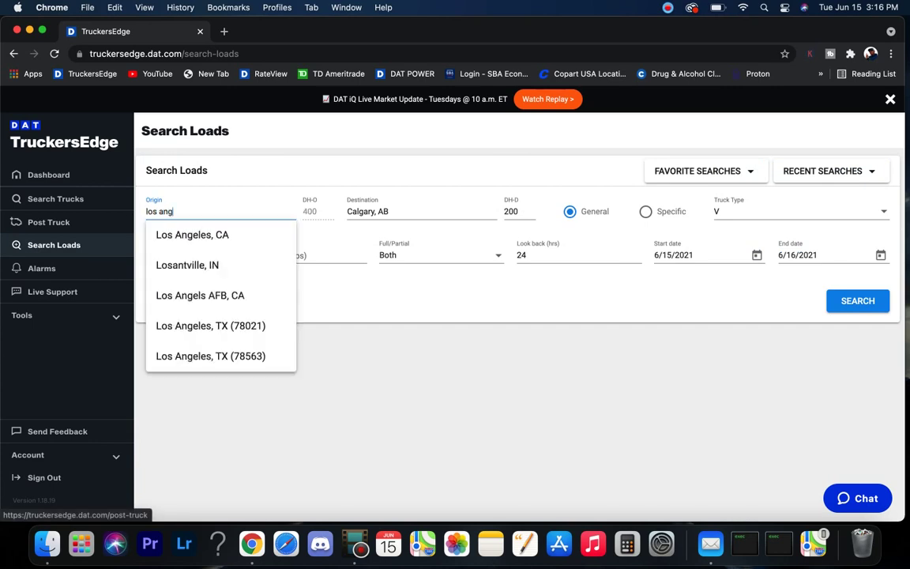
pyautogui.click(180, 238)
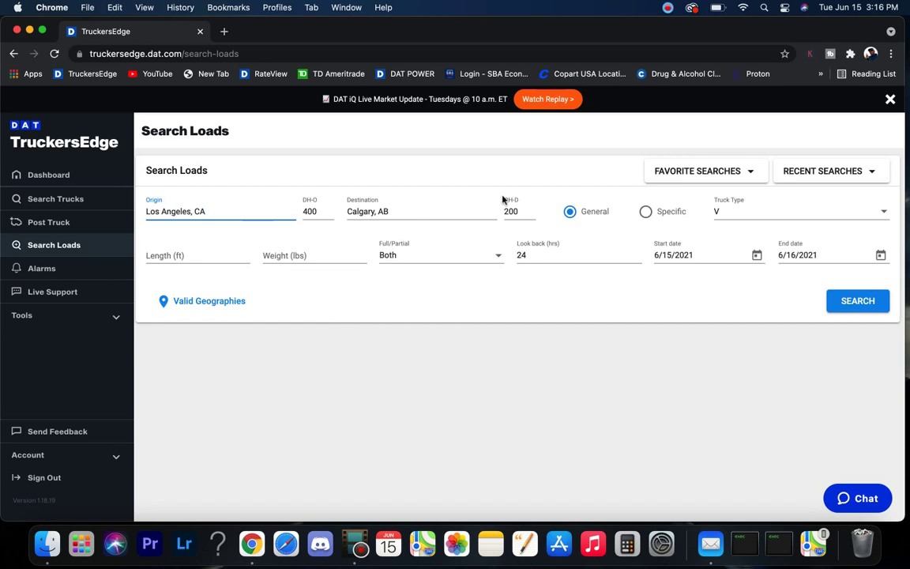
pyautogui.click(842, 301)
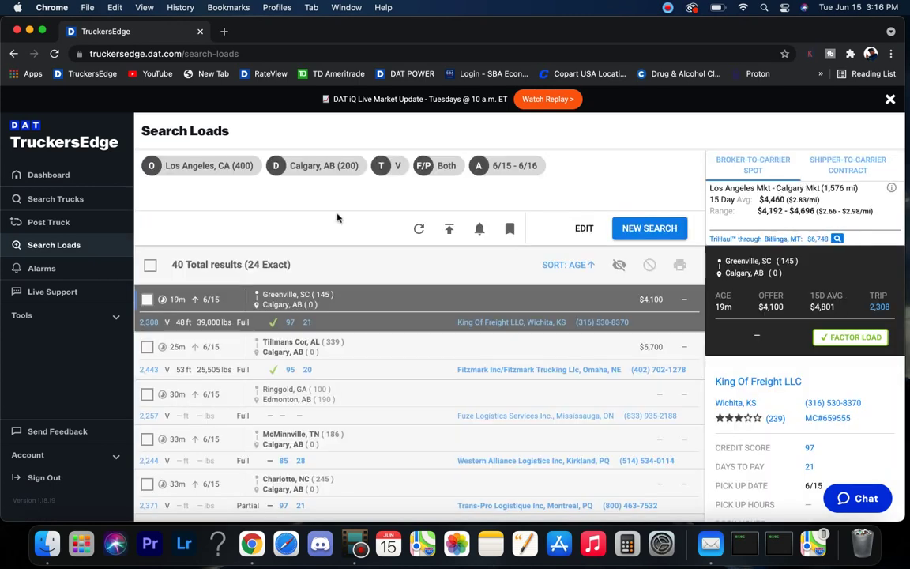
# - Reopen the search criteria of the Los Angeles, CA to Calgary, AB load search for editing
pyautogui.click(625, 230)
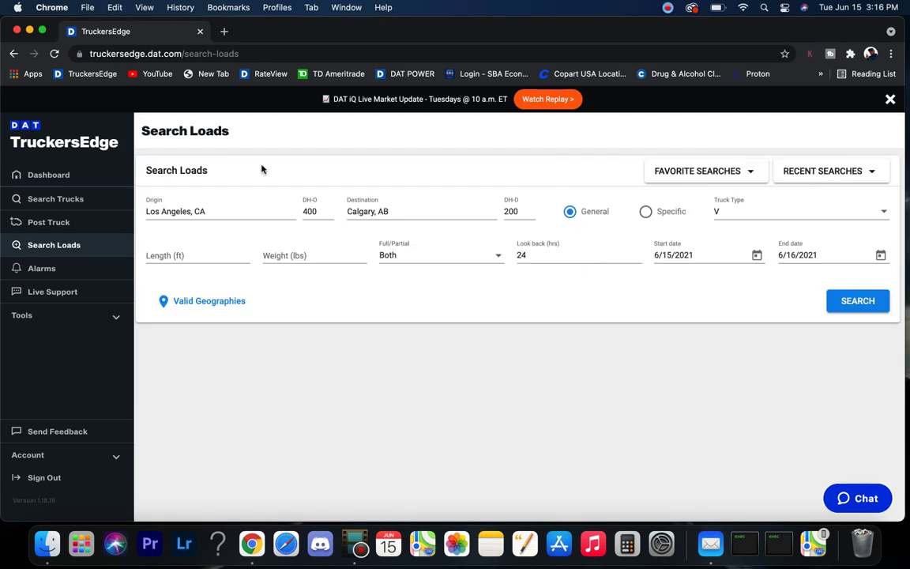